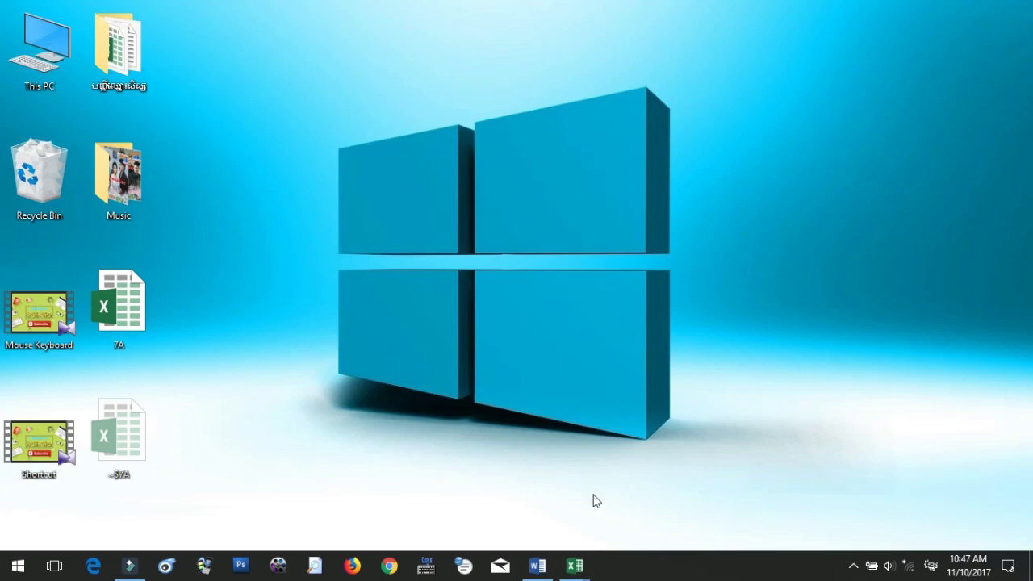
# - Bring the 7A workbook window to the front from its Excel taskbar preview
pyautogui.moveTo(577, 565)
pyautogui.click(660, 507)
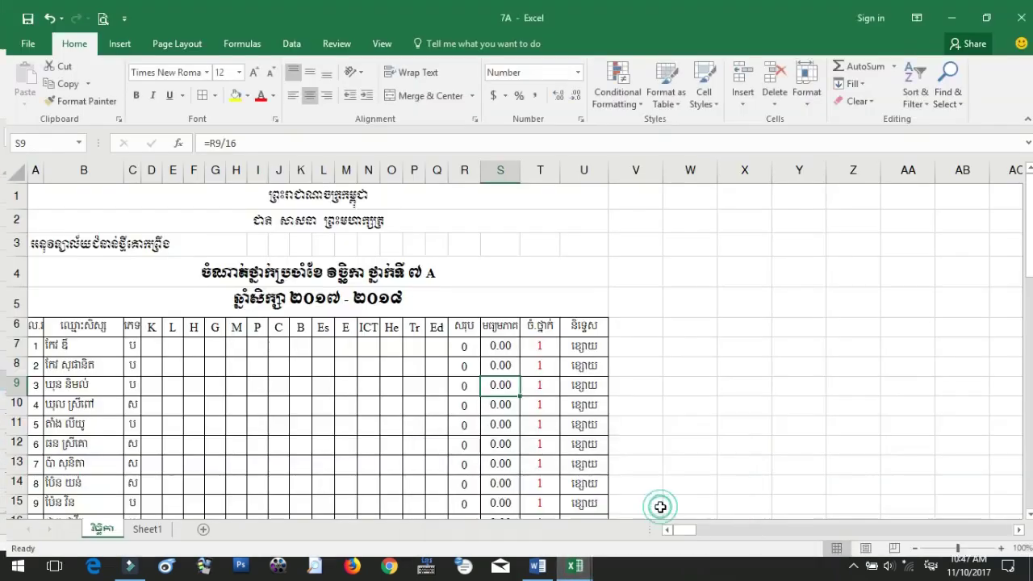
# - Look over Sheet1's empty report card and compare it with the class grade sheet
pyautogui.click(149, 531)
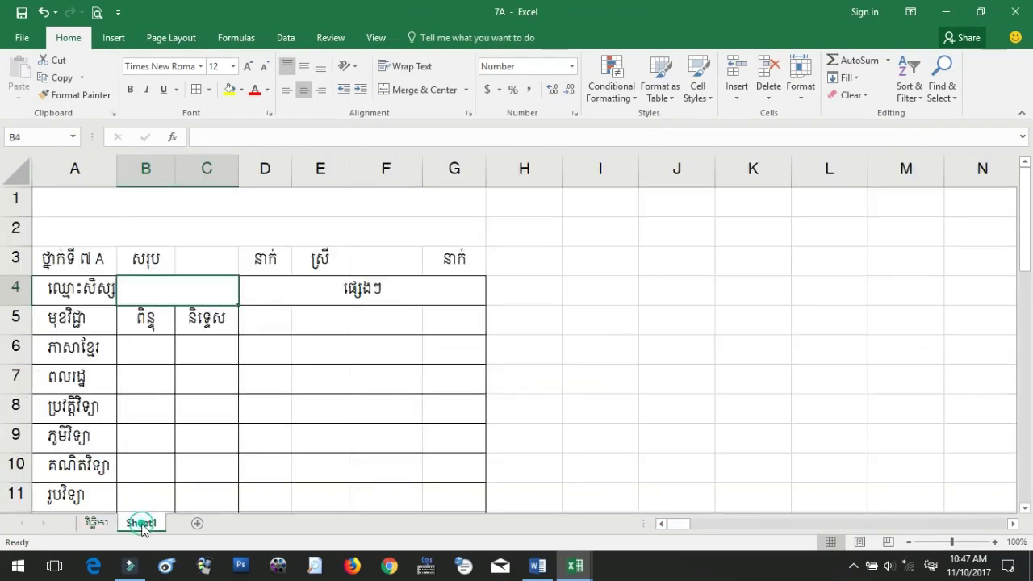
pyautogui.click(98, 526)
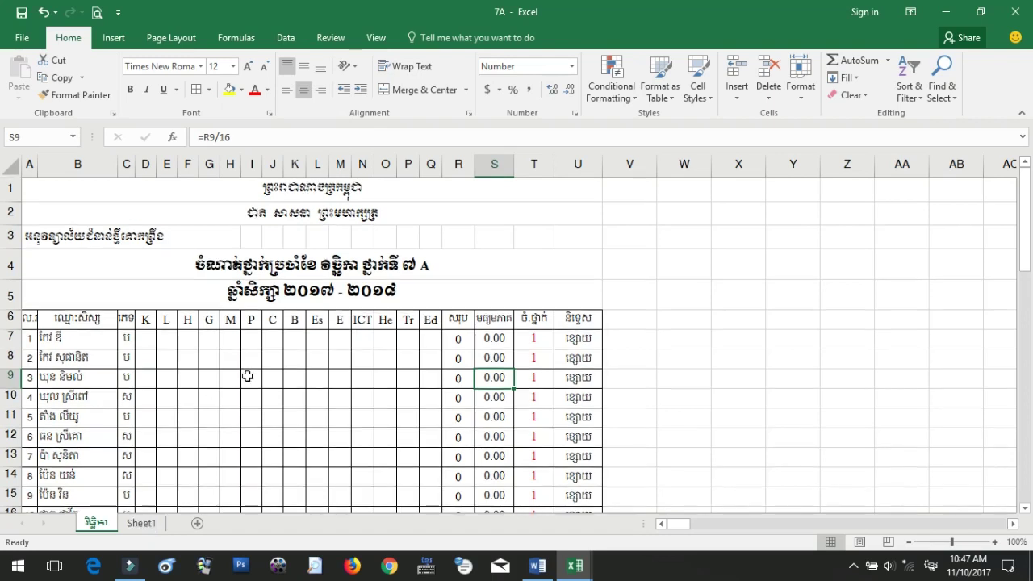
pyautogui.click(152, 524)
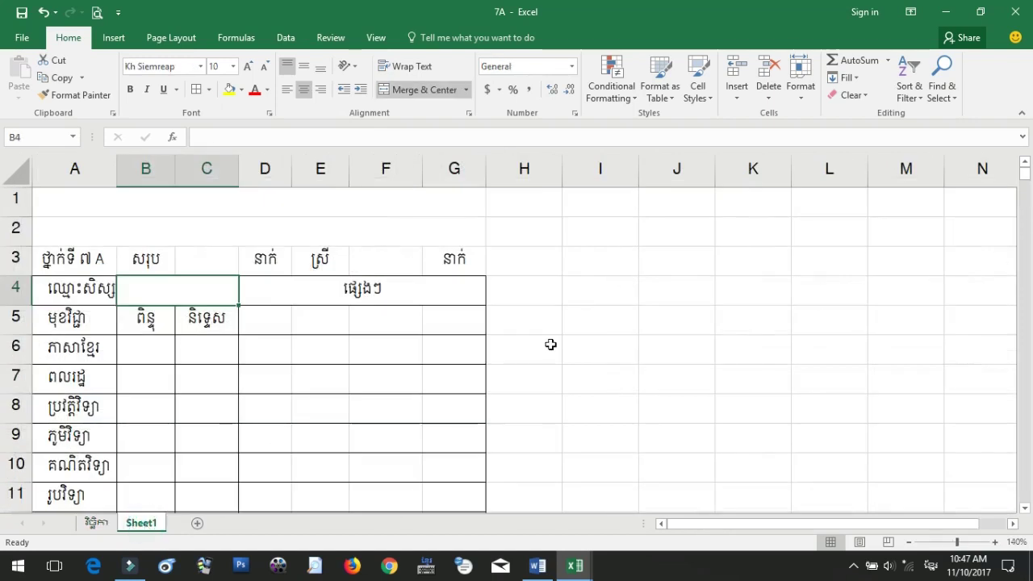
# - Set Sheet1's zoom to 90% and select the merged title cell A1
pyautogui.click(912, 543)
pyautogui.click(911, 543)
pyautogui.click(912, 544)
pyautogui.click(912, 544)
pyautogui.click(912, 544)
pyautogui.click(912, 543)
pyautogui.click(912, 544)
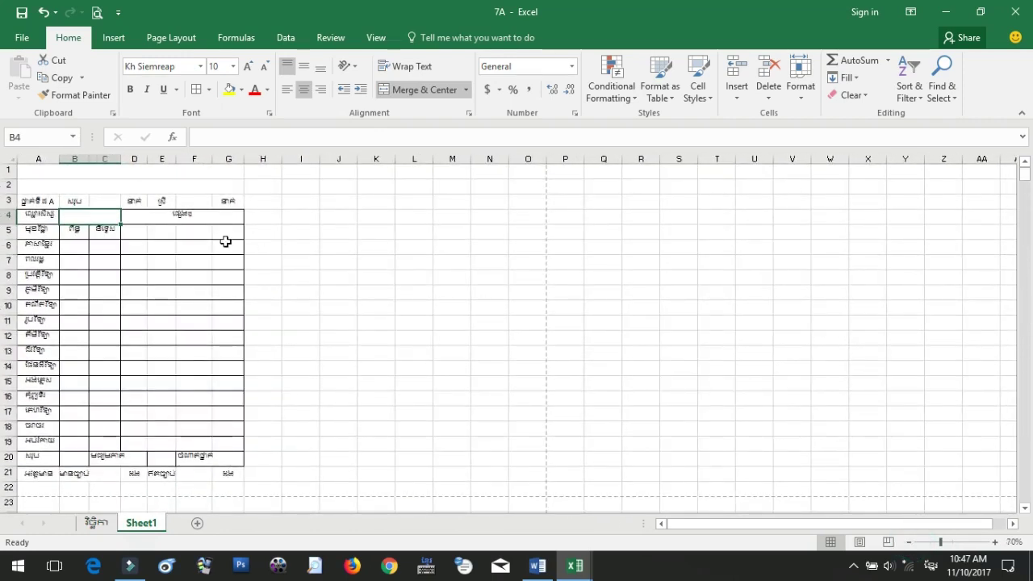
pyautogui.click(995, 543)
pyautogui.click(996, 543)
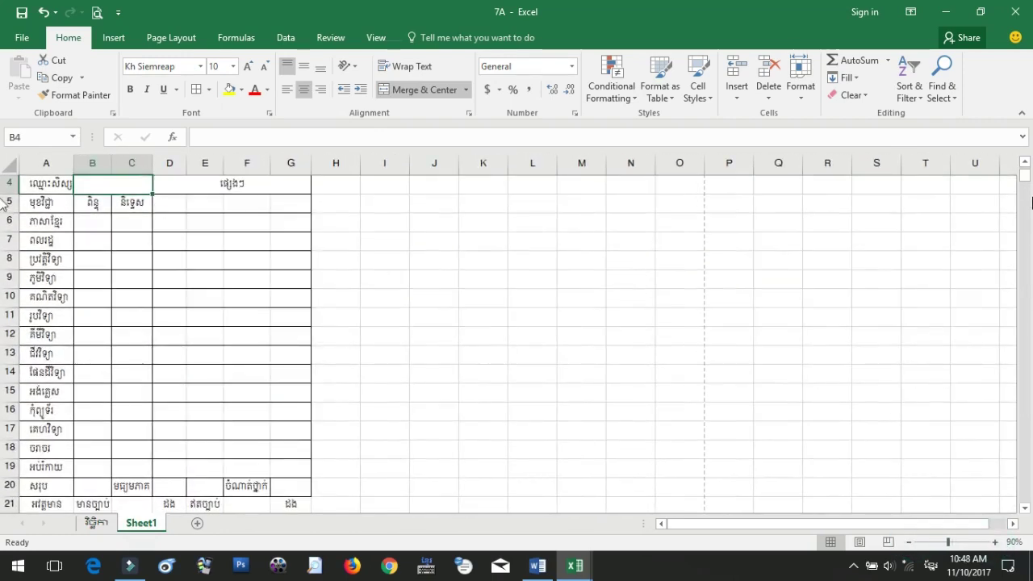
pyautogui.moveTo(1027, 179); pyautogui.dragTo(1022, 171)
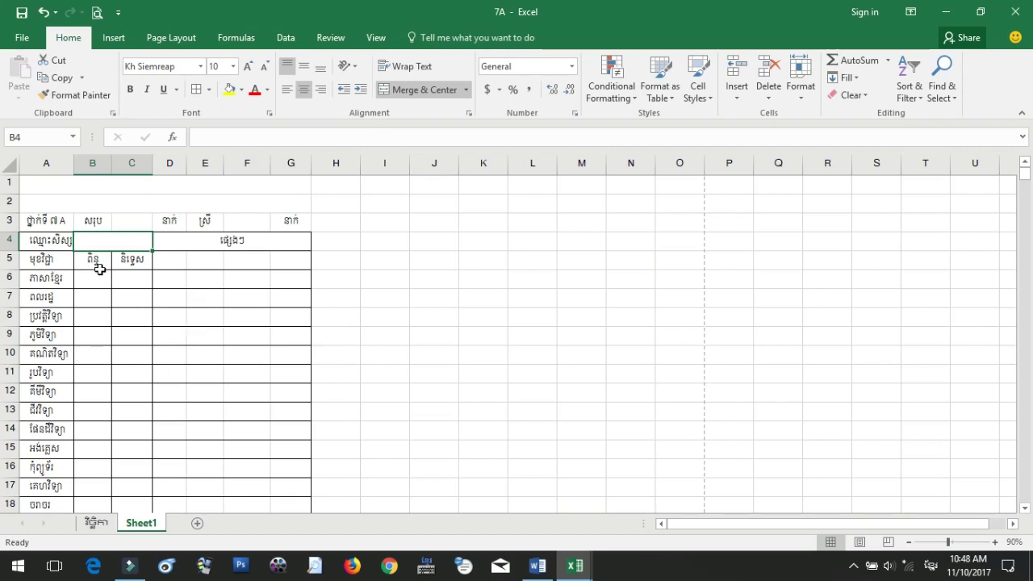
pyautogui.click(180, 184)
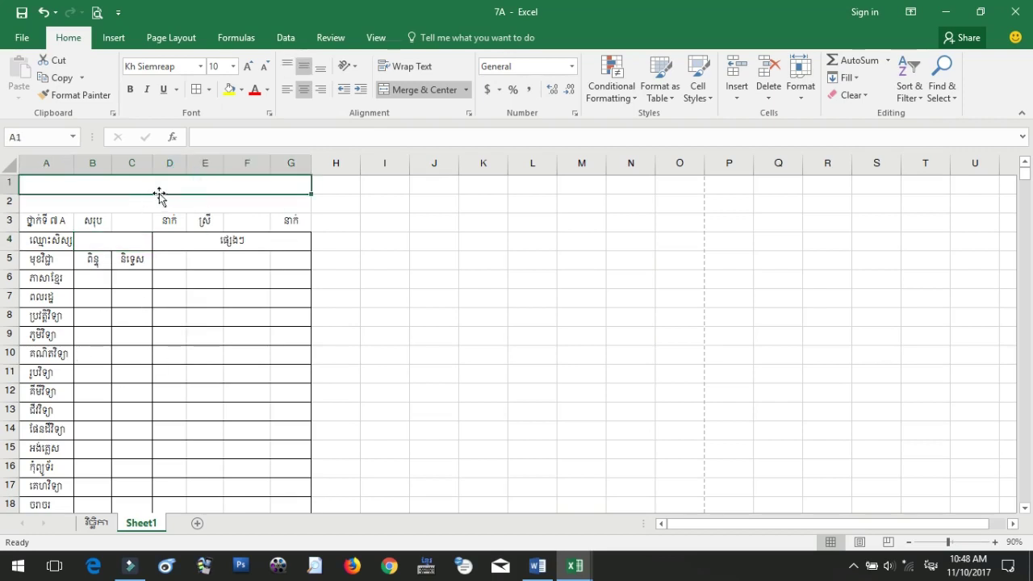
# - Link Sheet1's A1 to the month title with =វិច្ឆិកា!A4
pyautogui.click(96, 523)
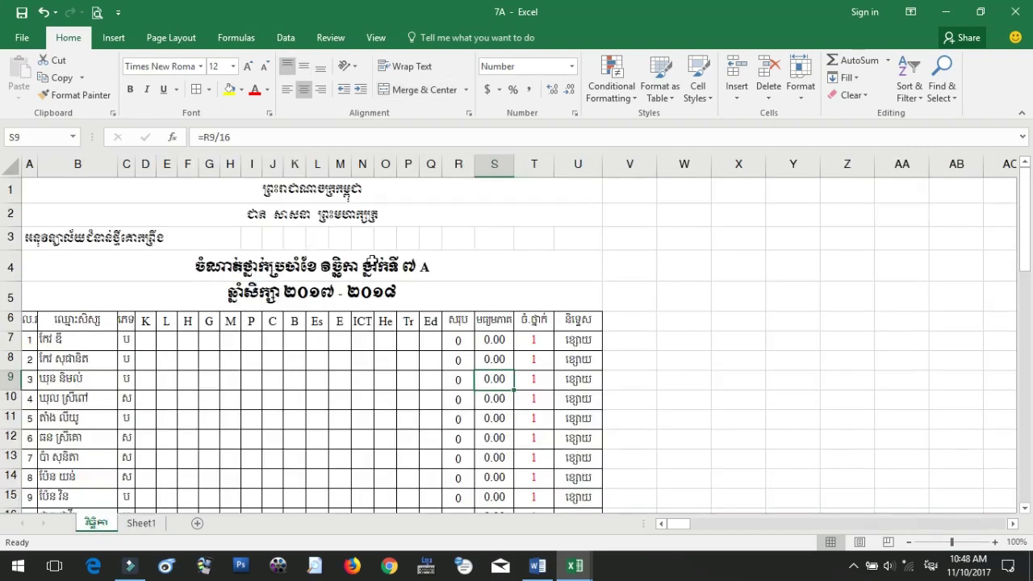
pyautogui.click(141, 523)
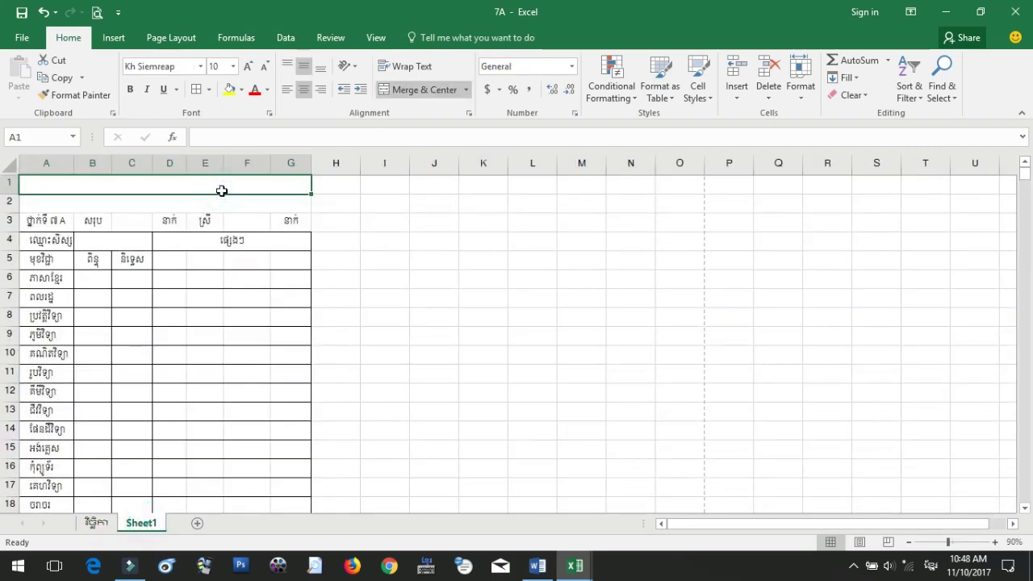
pyautogui.write('=')
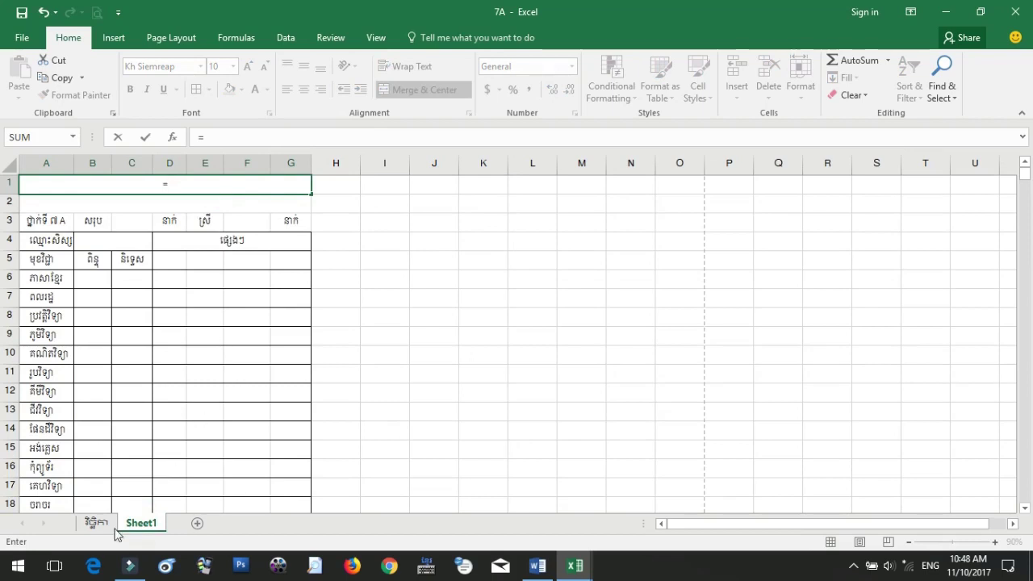
pyautogui.click(94, 528)
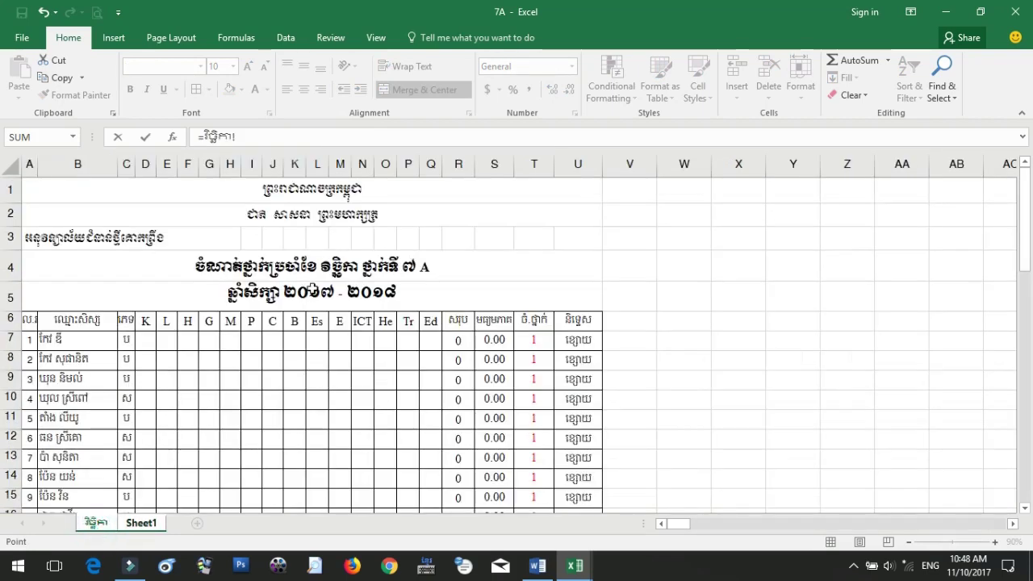
pyautogui.click(287, 266)
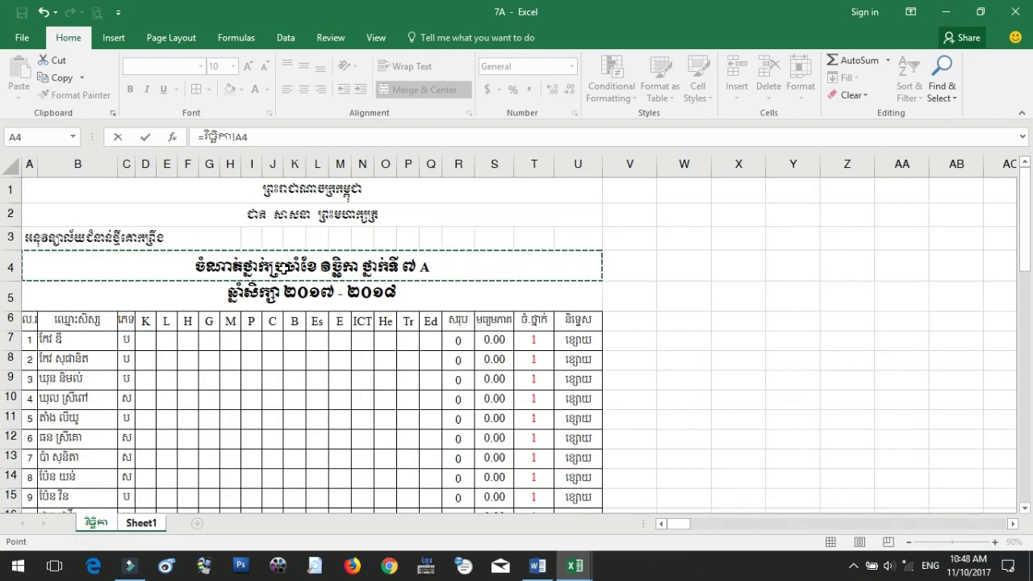
pyautogui.press('Return')
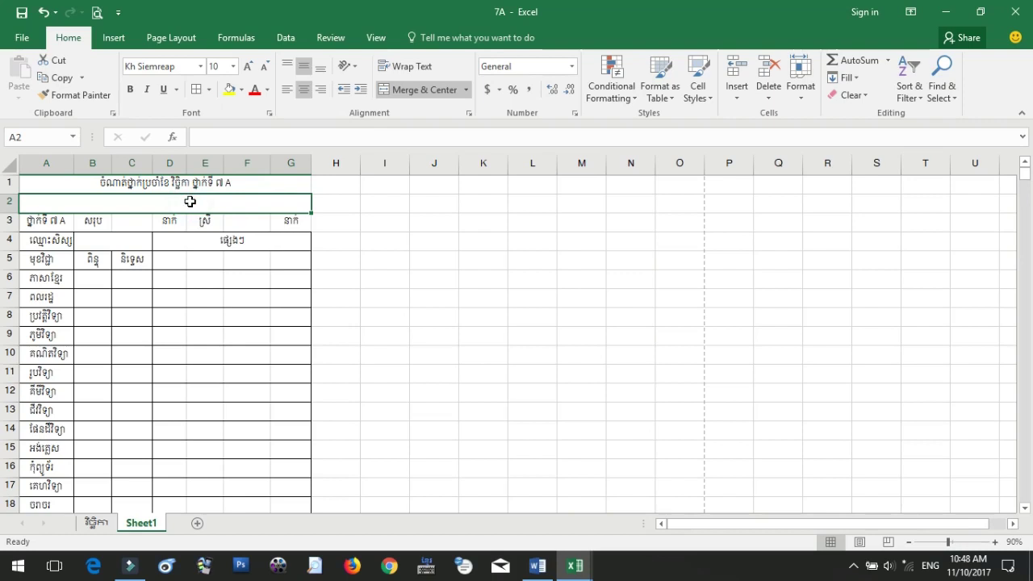
# - Link A2 to the 2017–2018 school-year line with =វិច្ឆិកា!A5
pyautogui.write('=')
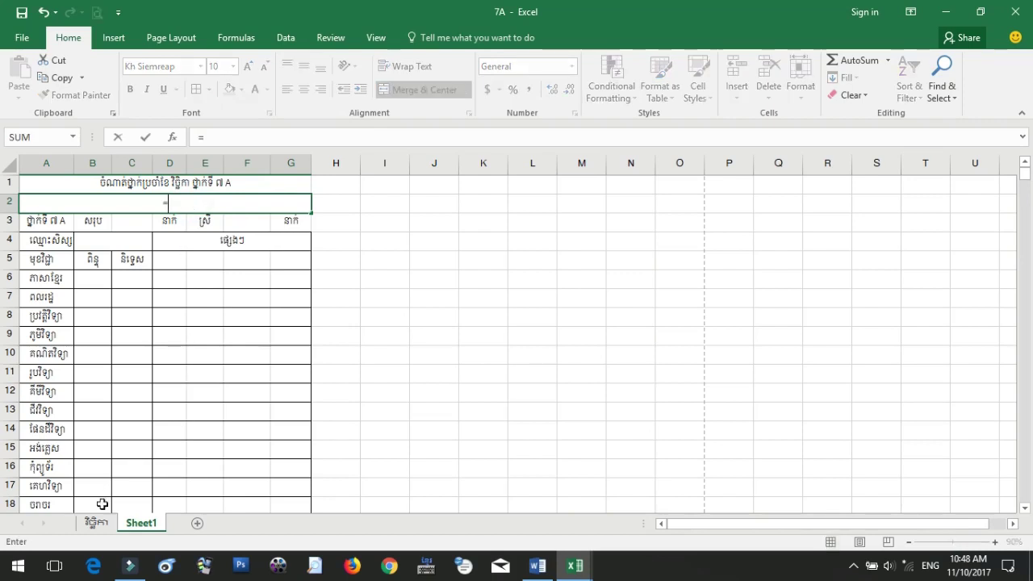
pyautogui.click(95, 525)
pyautogui.click(260, 292)
pyautogui.press('Return')
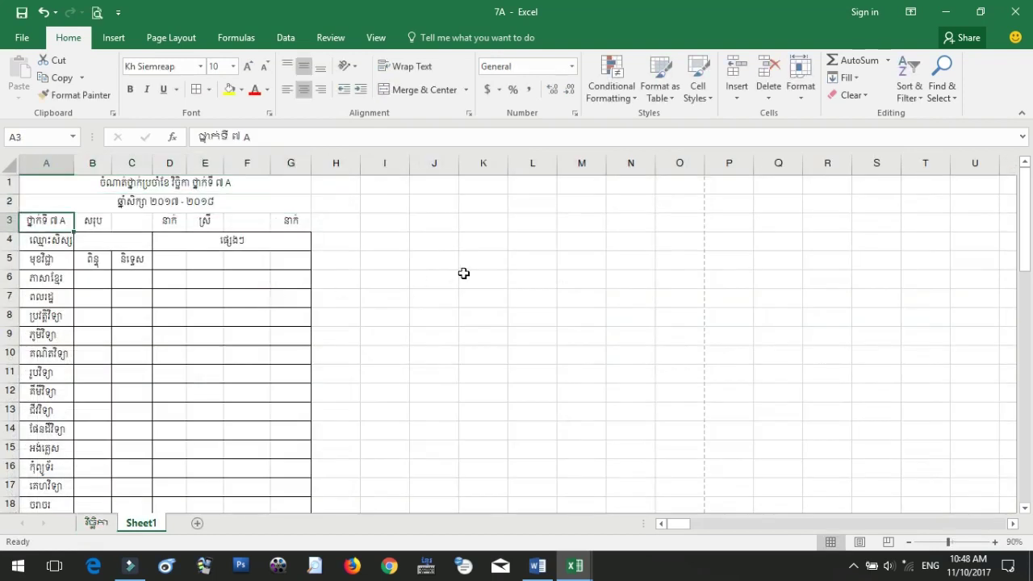
pyautogui.click(182, 198)
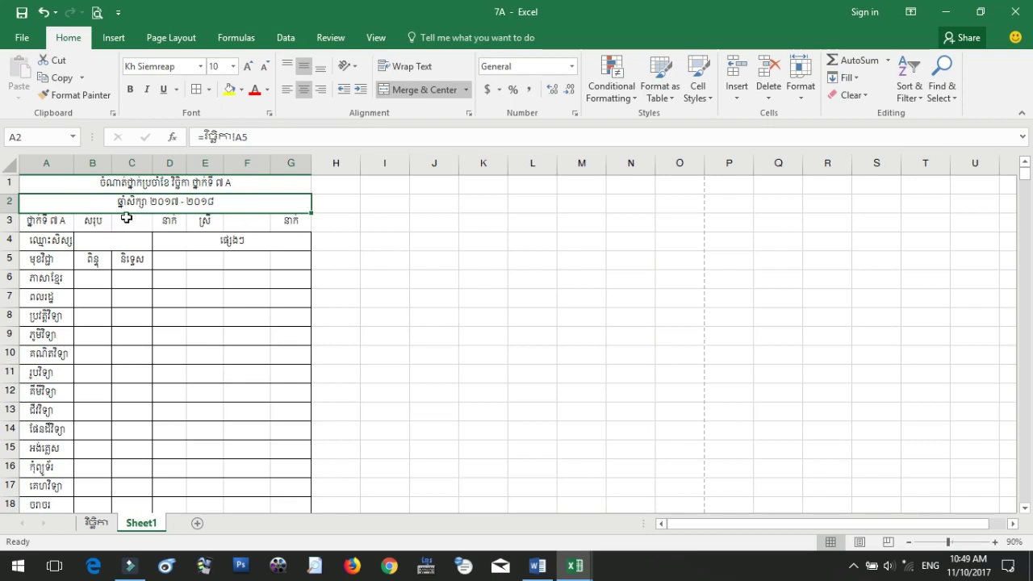
# - Clear A3, merge and center A3:B3, and enter the total-students label ចំនួនសិស្ស
pyautogui.click(63, 221)
pyautogui.press('Delete')
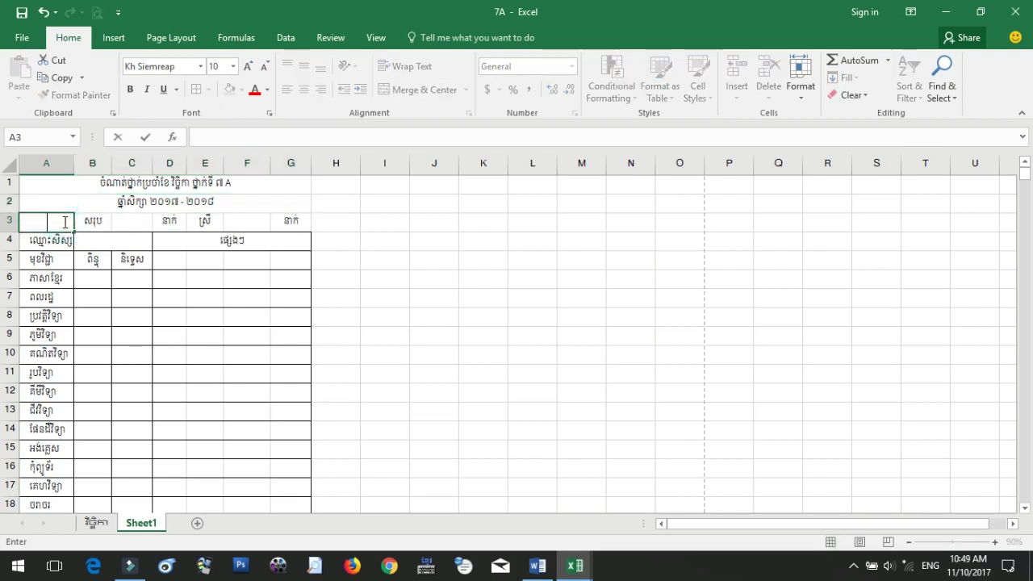
pyautogui.click(191, 278)
pyautogui.click(59, 221)
pyautogui.click(89, 221)
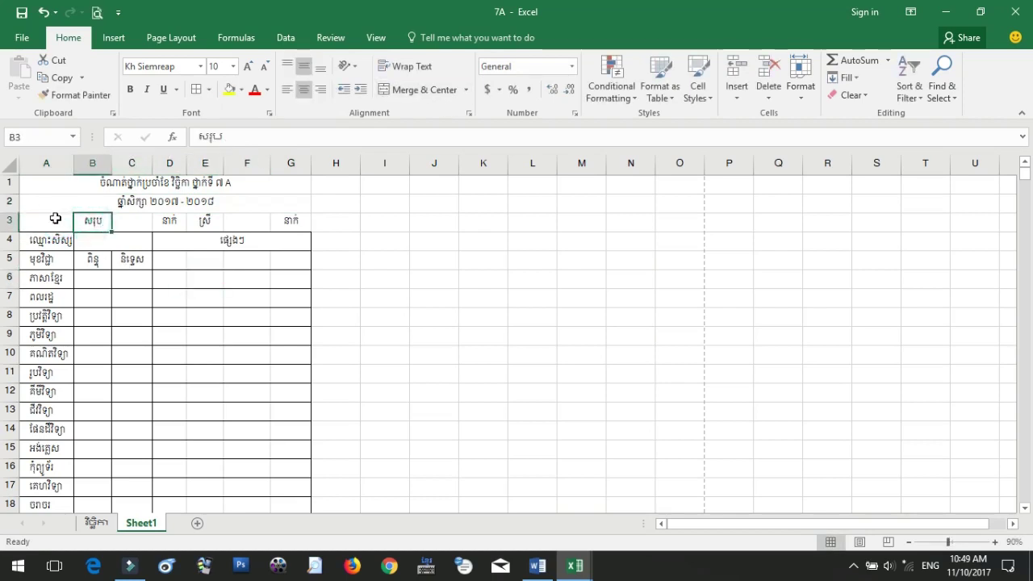
pyautogui.moveTo(55, 219); pyautogui.dragTo(91, 221)
pyautogui.click(384, 90)
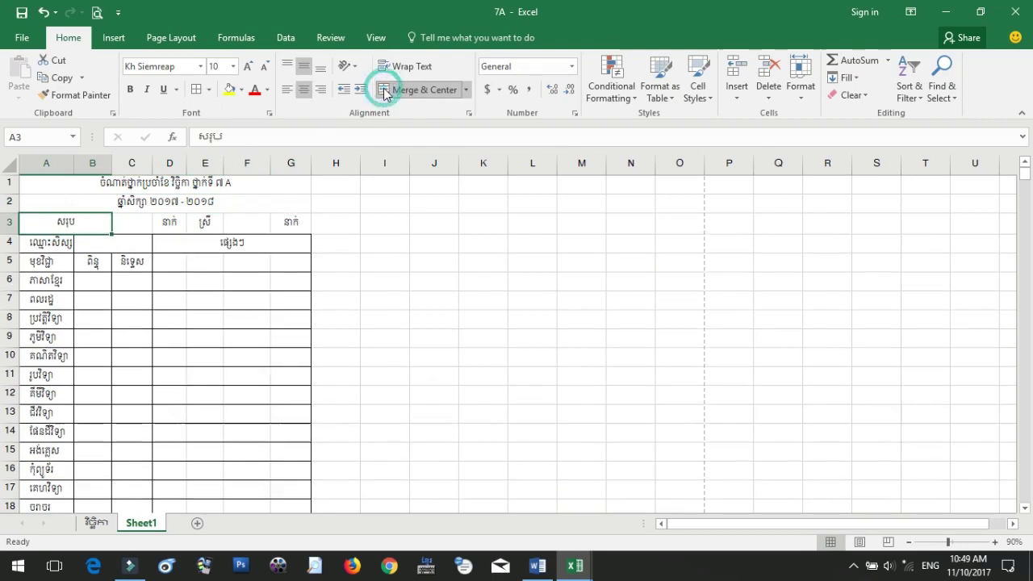
pyautogui.doubleClick(41, 221)
pyautogui.write('ន')
pyautogui.write('ចំនួសិស្')
pyautogui.write('សិស្ស')
pyautogui.click(233, 276)
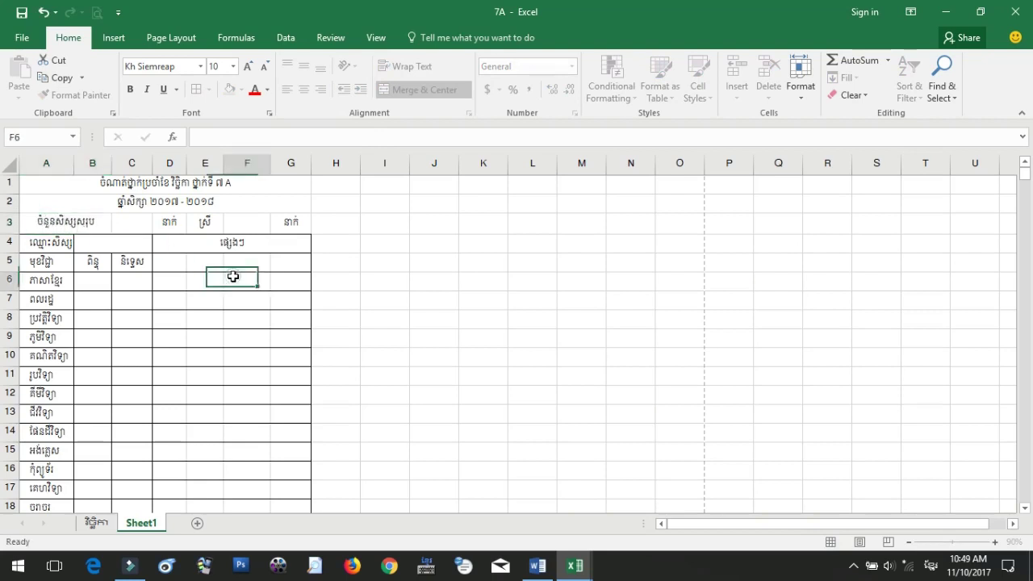
# - Select C3, then scroll the វិច្ឆិកា sheet down to its 40-student summary totals
pyautogui.click(126, 223)
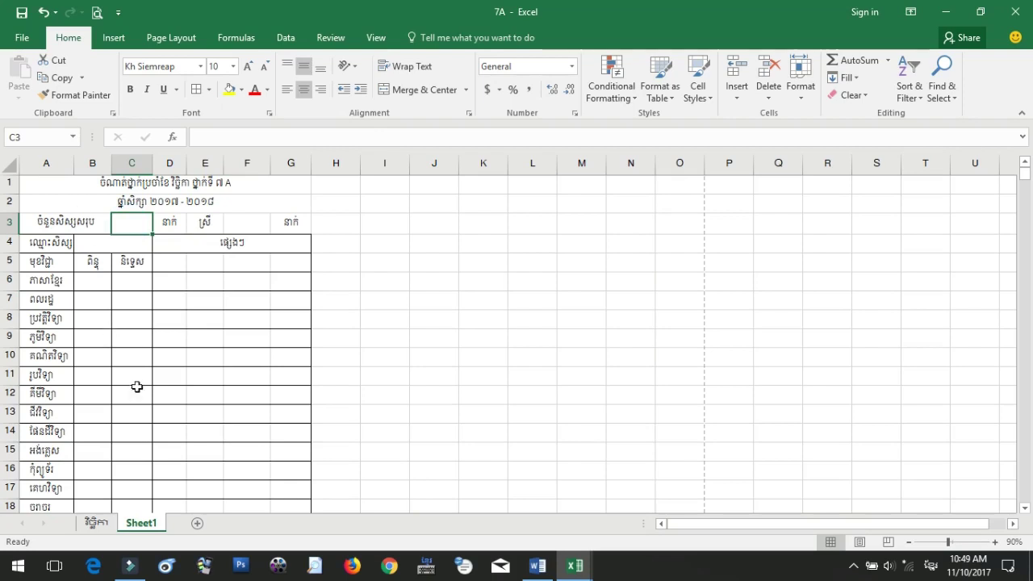
pyautogui.click(97, 523)
pyautogui.scroll(-8, 138, 466)
pyautogui.scroll(-3, 138, 466)
pyautogui.scroll(-1, 142, 467)
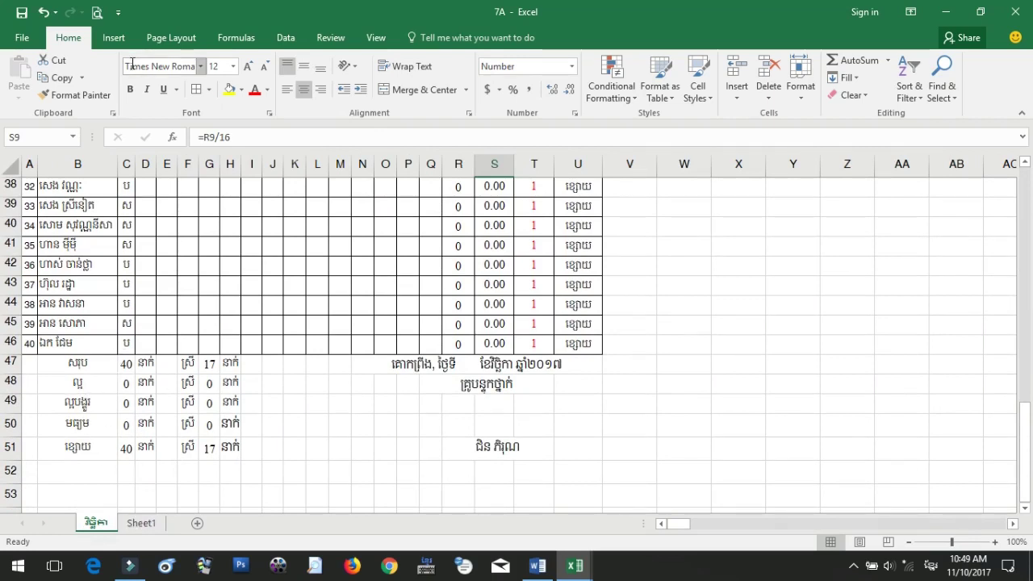
pyautogui.click(116, 39)
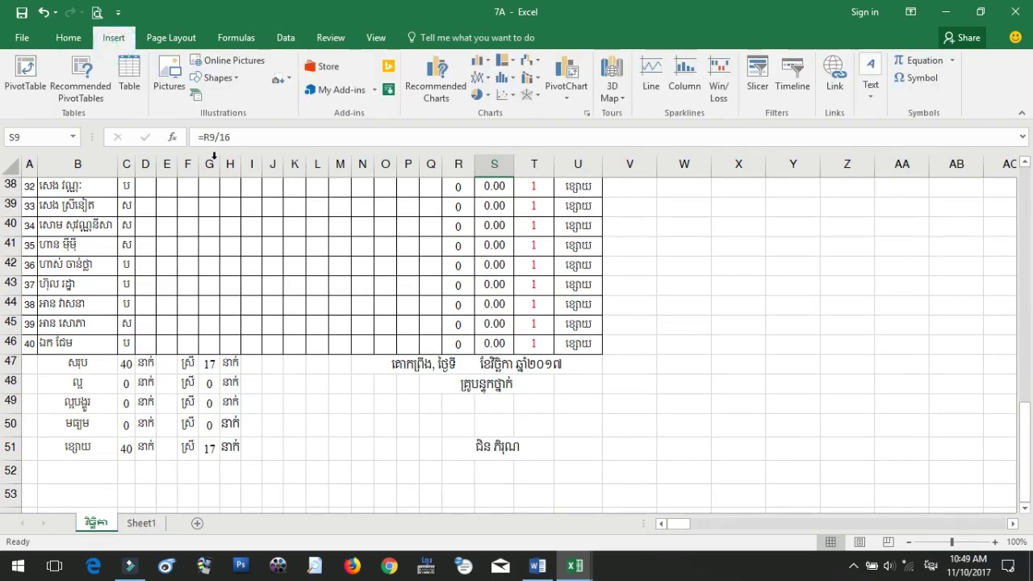
# - Link Sheet1's C3 to =វិច្ឆិកា!C47 so it shows the class total of 40
pyautogui.click(68, 38)
pyautogui.click(141, 524)
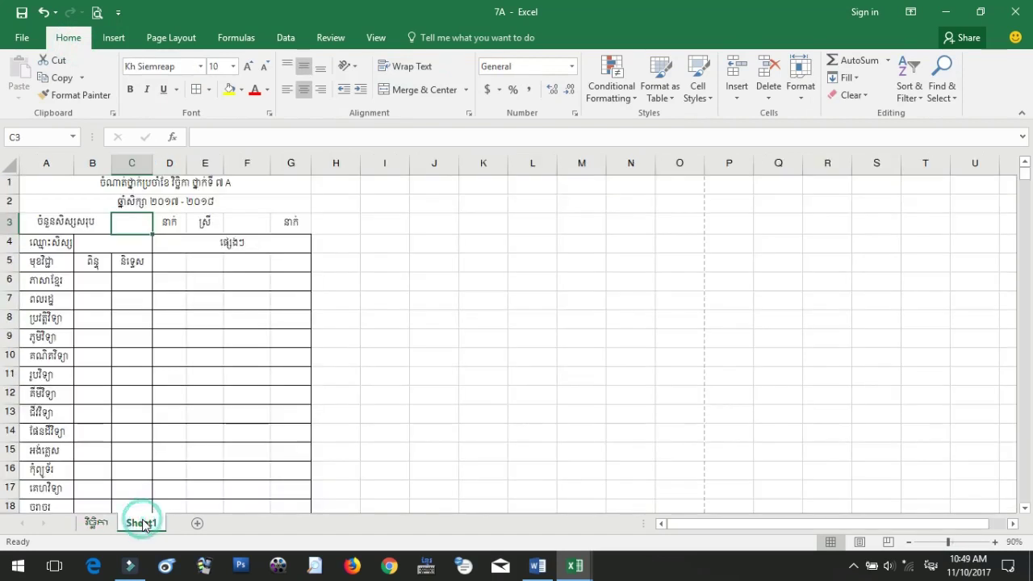
pyautogui.write('ច')
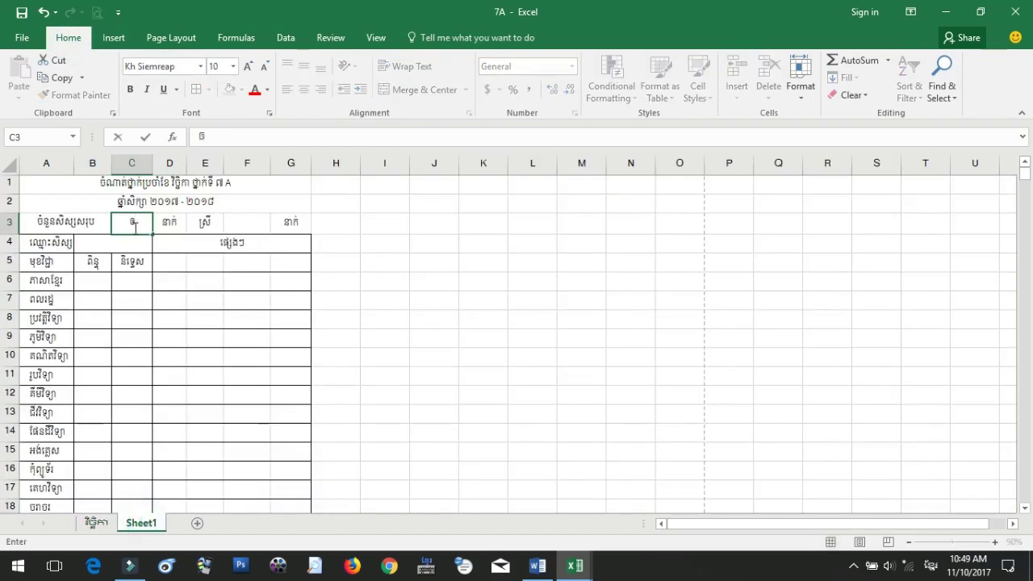
pyautogui.write('=')
pyautogui.click(94, 524)
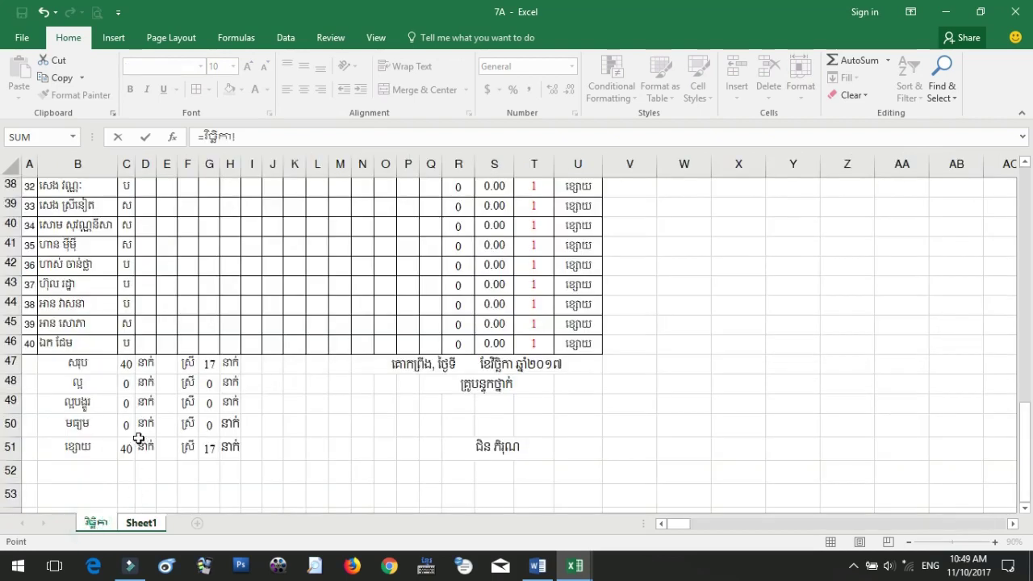
pyautogui.click(126, 365)
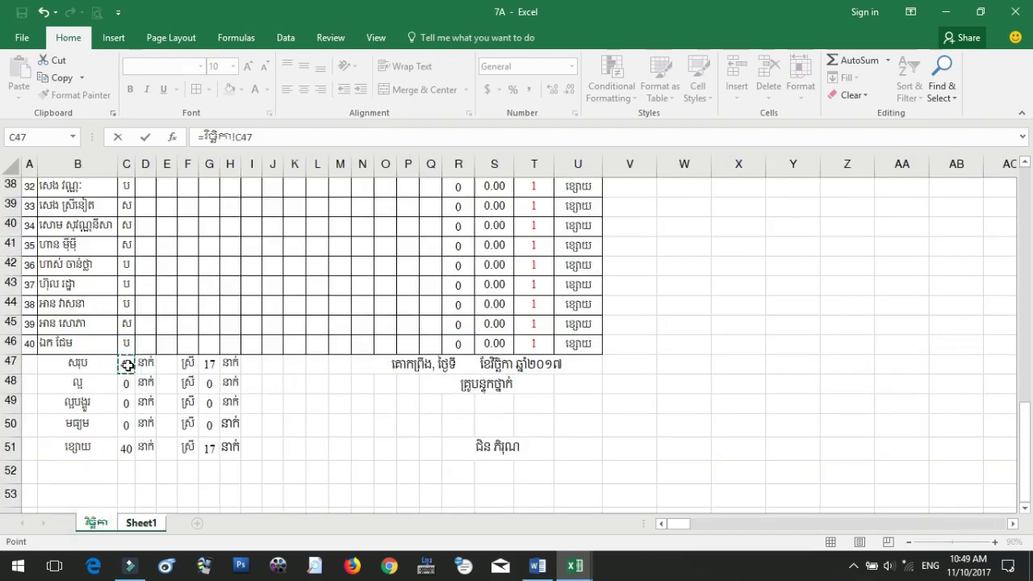
pyautogui.press('Return')
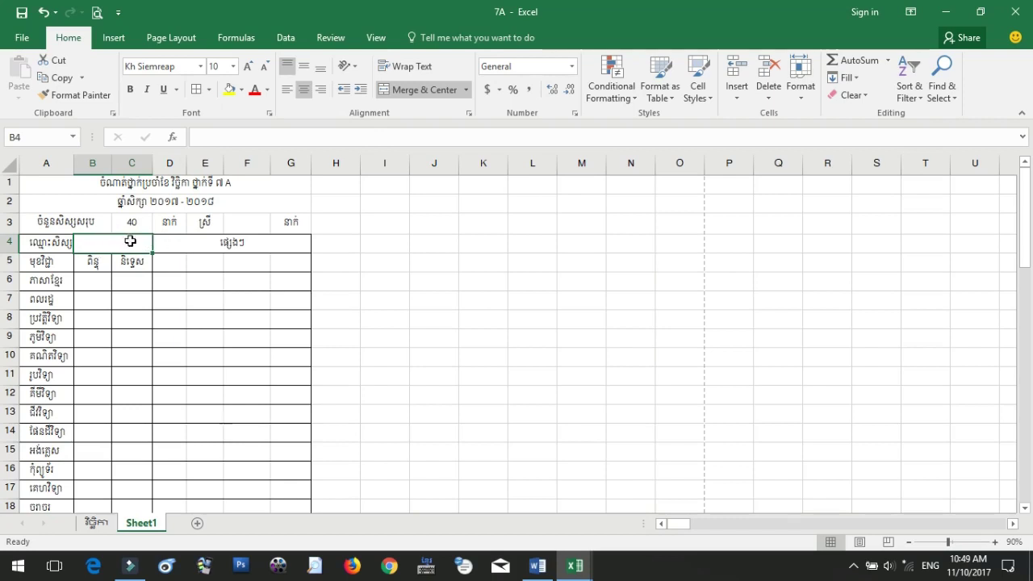
# - Recheck the វិច្ឆិកា sheet, then select Sheet1's F3 for the female count
pyautogui.click(95, 523)
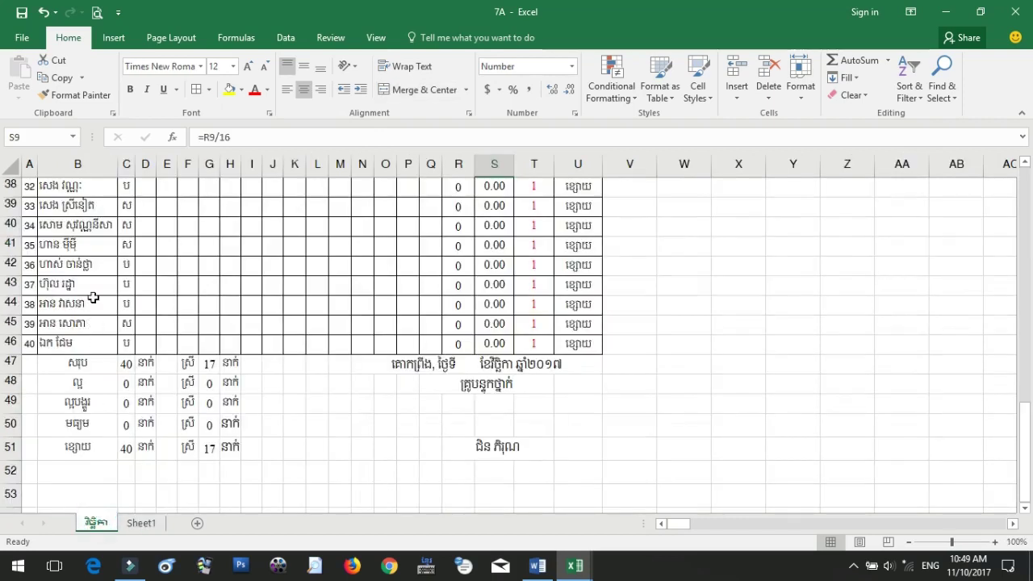
pyautogui.scroll(3, 95, 275)
pyautogui.scroll(4, 129, 277)
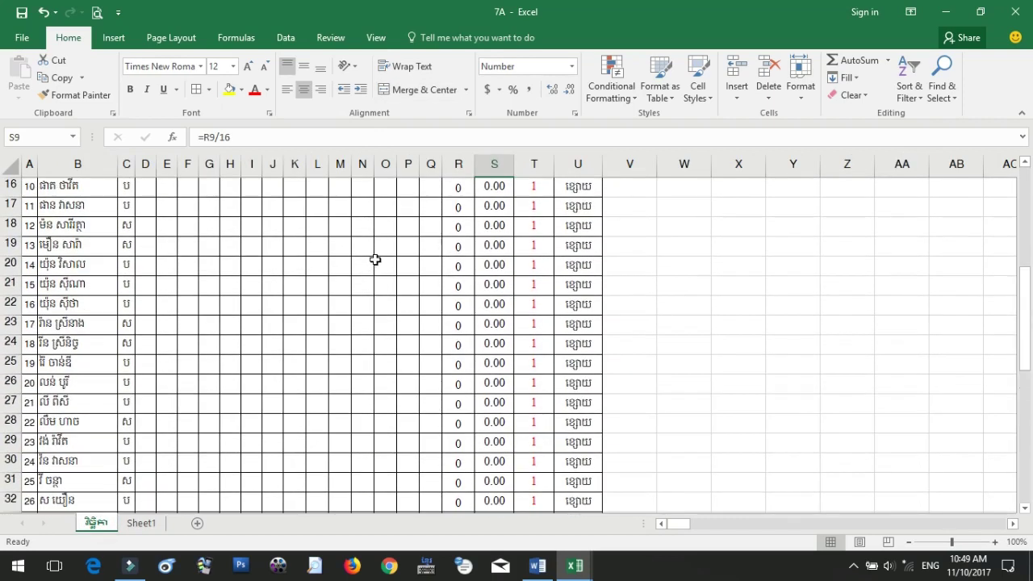
pyautogui.click(142, 523)
pyautogui.click(259, 222)
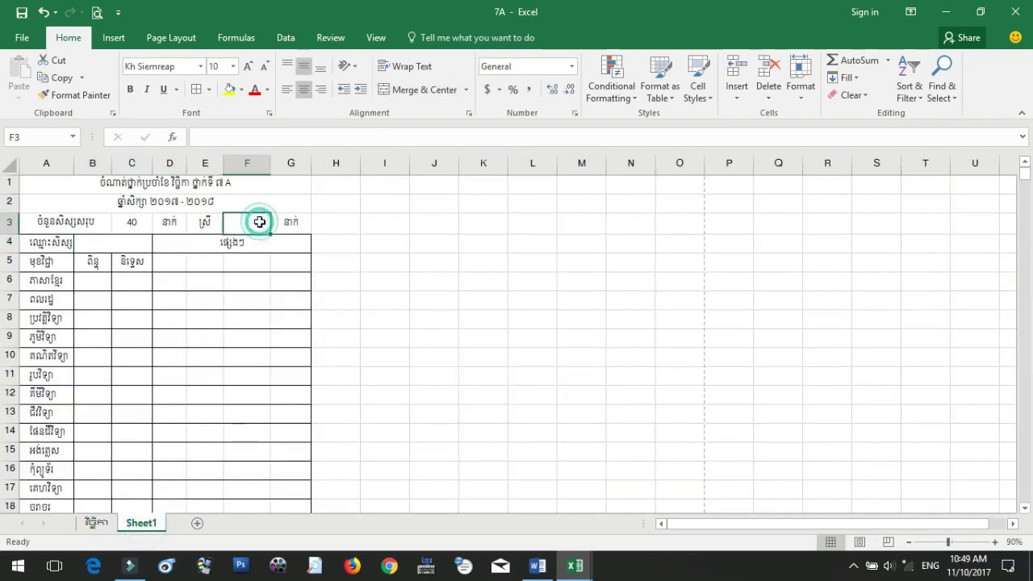
# - Link F3 to the វិច្ឆិកា sheet's female total in G47, showing 17
pyautogui.write('=')
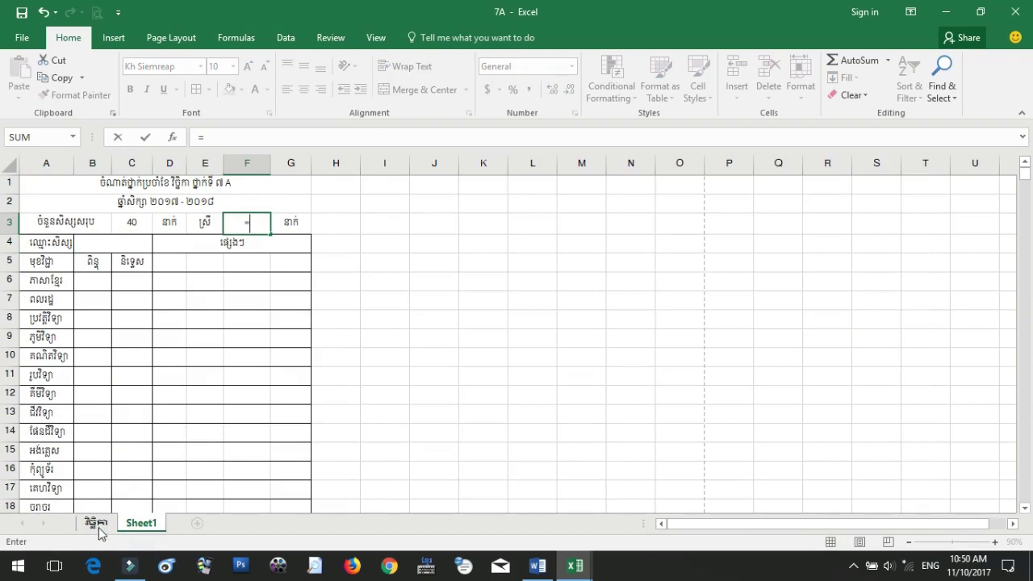
pyautogui.click(96, 523)
pyautogui.scroll(-3, 436, 388)
pyautogui.scroll(-6, 436, 388)
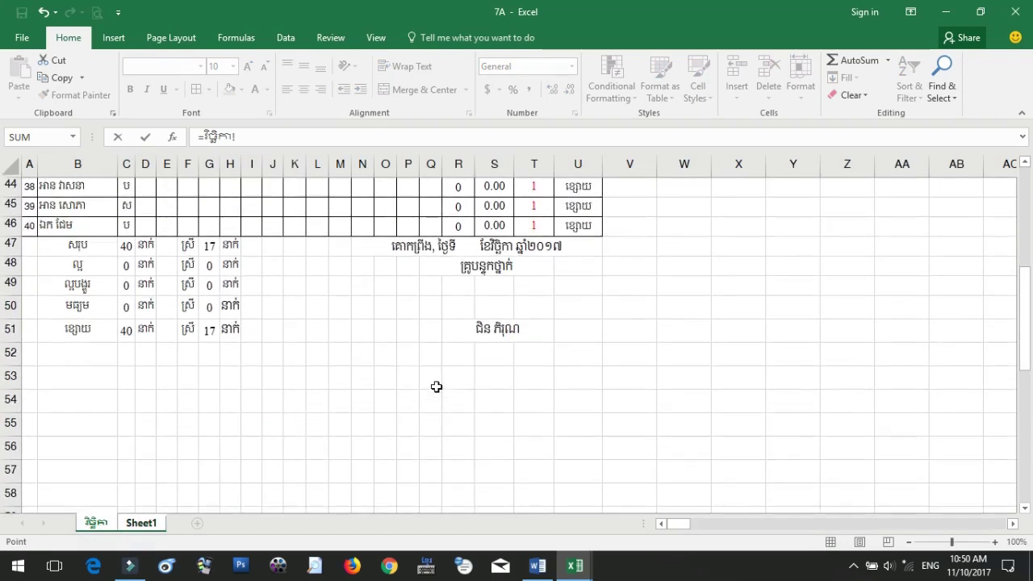
pyautogui.click(209, 245)
pyautogui.press('Return')
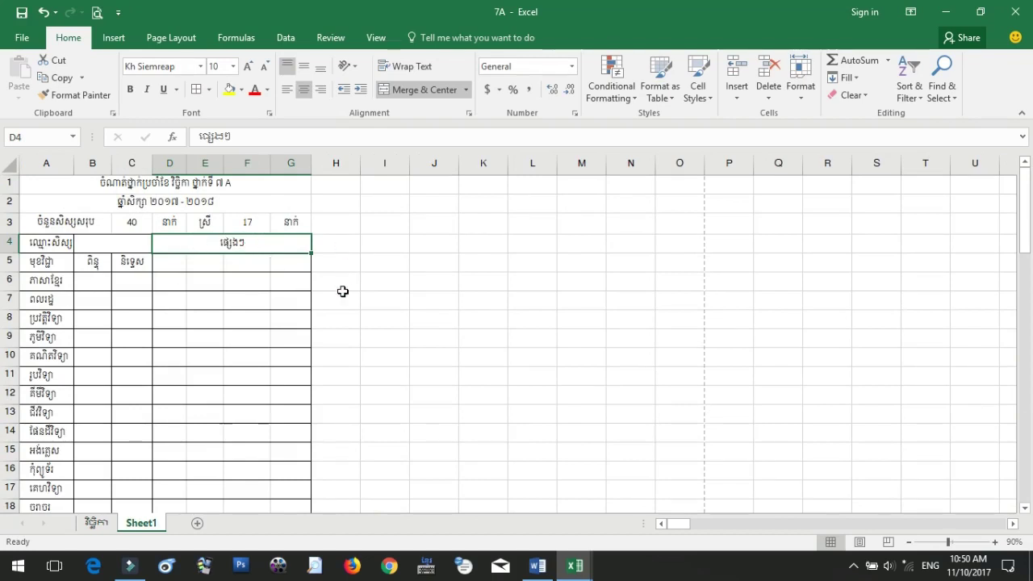
# - Select name cell B4 and find the first student's name in the class sheet's B7
pyautogui.click(113, 246)
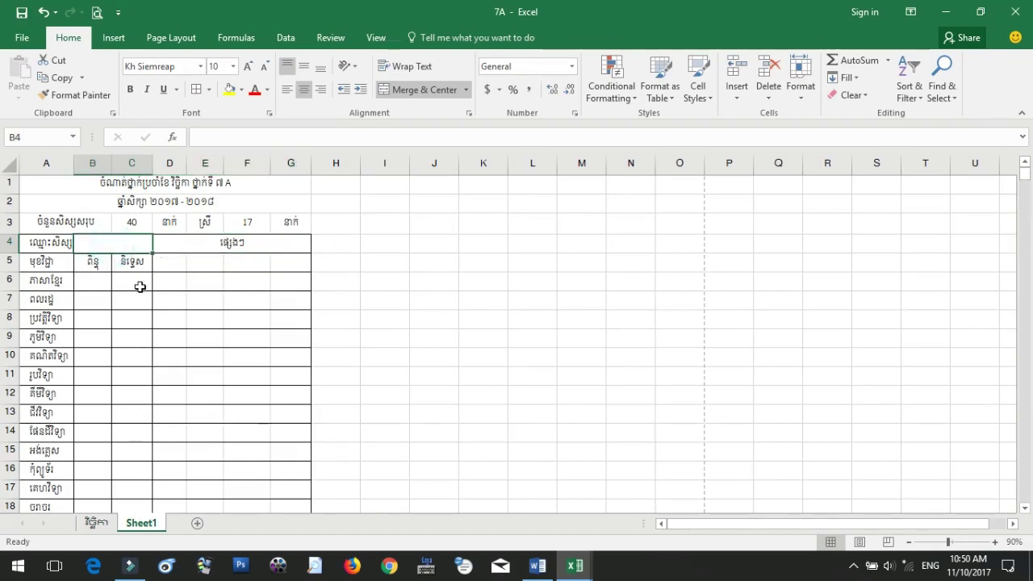
pyautogui.click(97, 523)
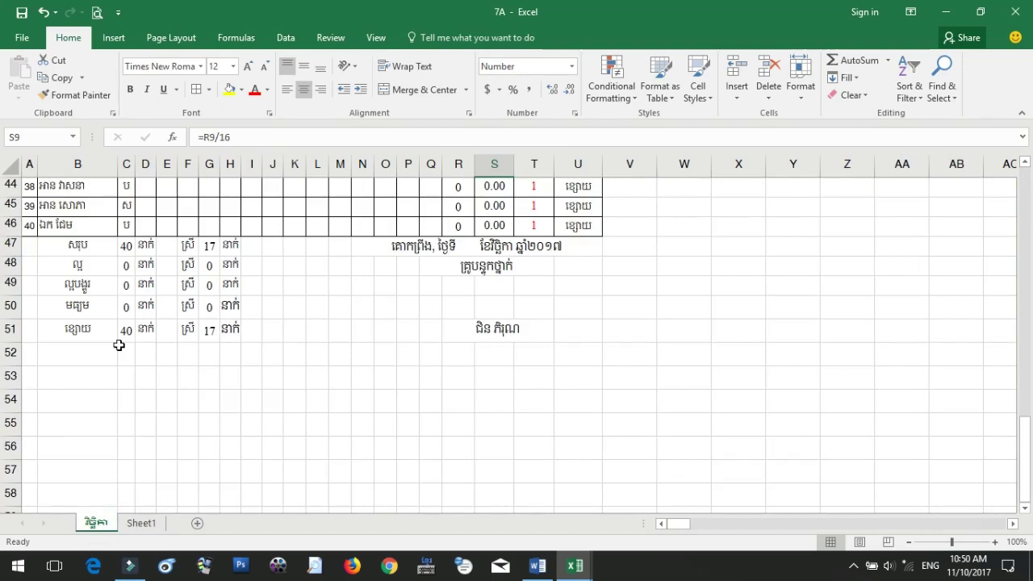
pyautogui.scroll(10, 118, 345)
pyautogui.scroll(4, 119, 346)
pyautogui.click(58, 340)
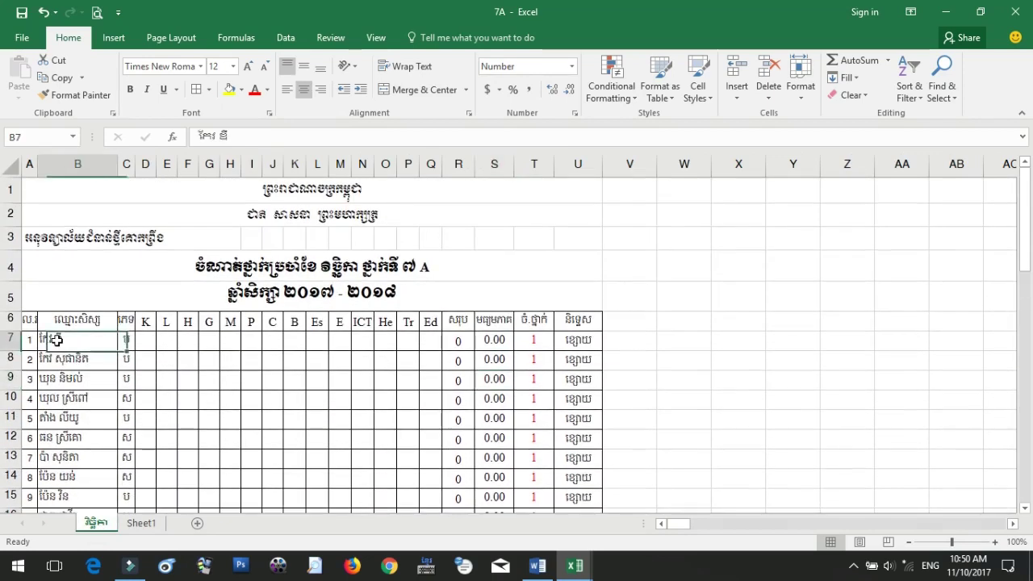
# - Link report card name cell B4 to the first student's name in វិច្ឆិកា!B7
pyautogui.click(141, 523)
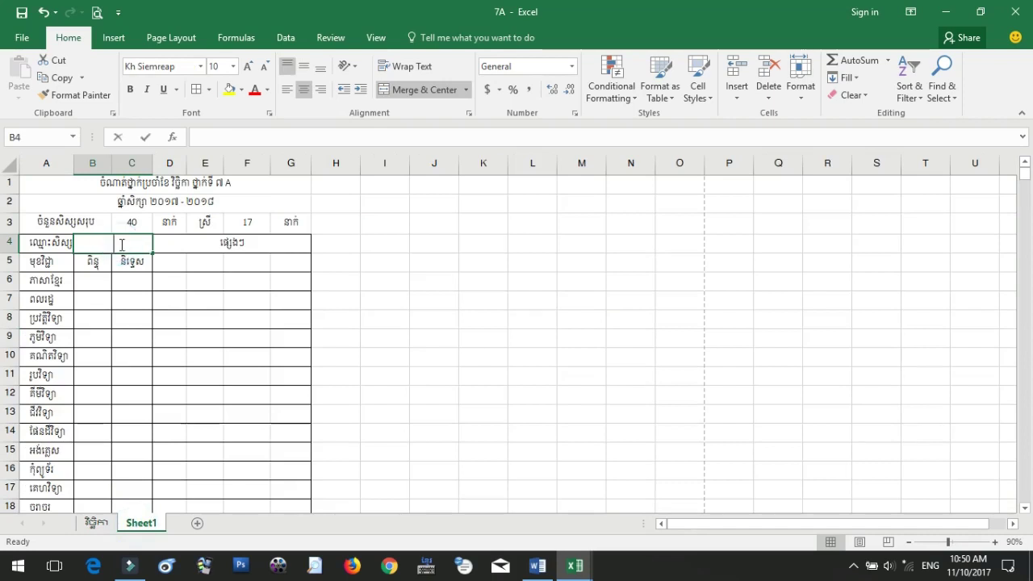
pyautogui.write('=')
pyautogui.click(96, 523)
pyautogui.click(84, 342)
pyautogui.press('Return')
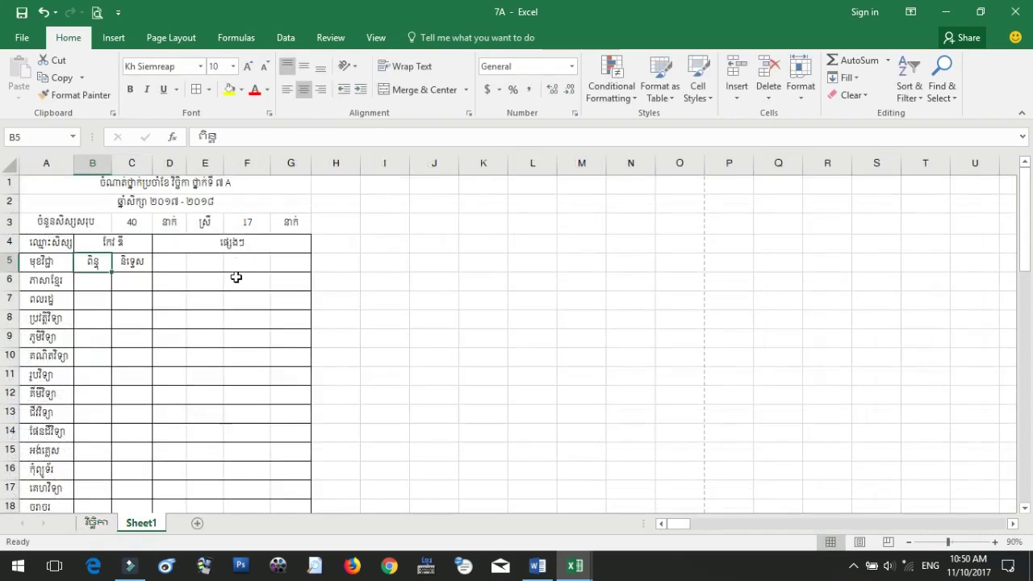
pyautogui.click(110, 245)
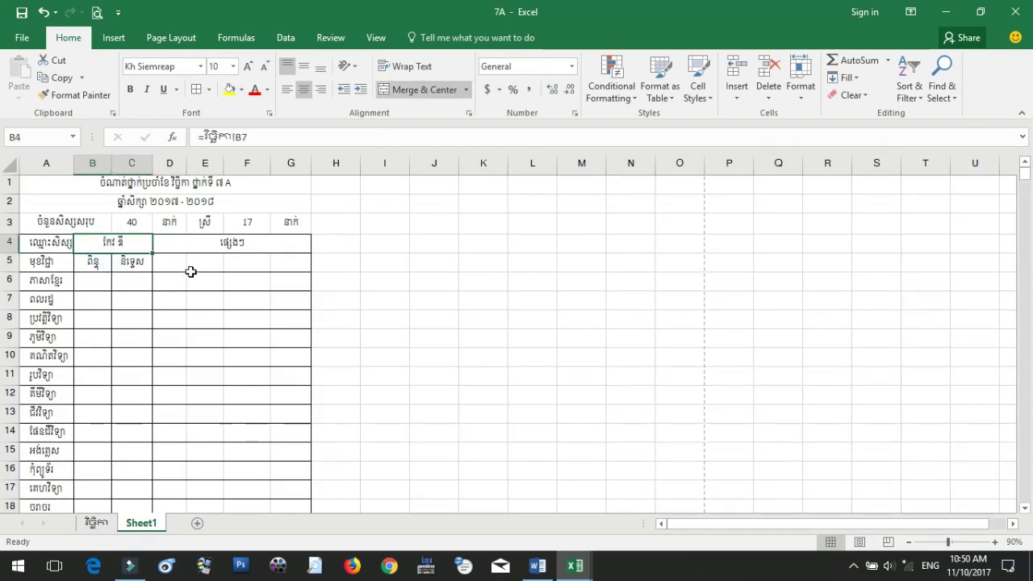
pyautogui.click(95, 265)
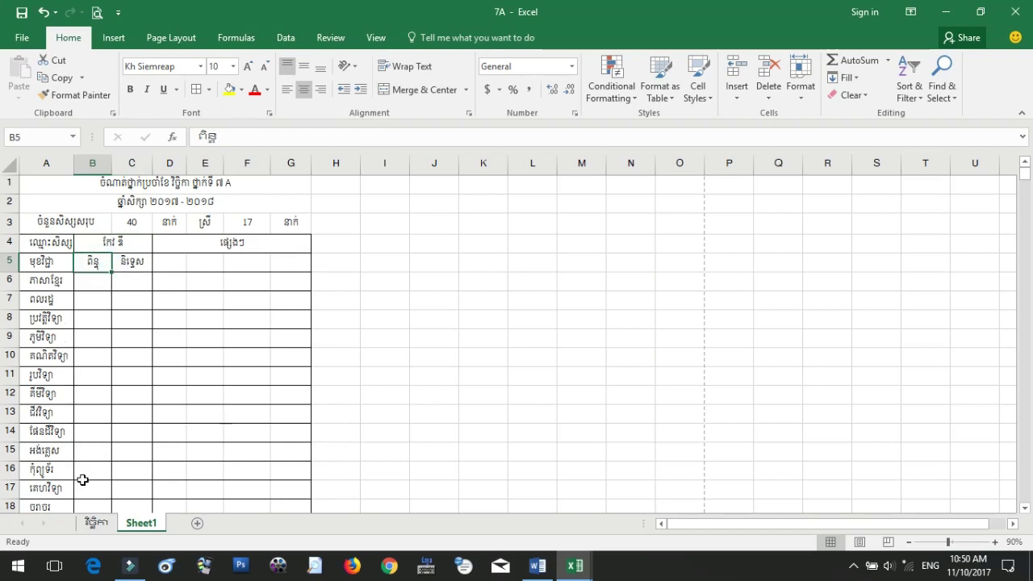
# - Link B6 to the student's first subject score in វិច្ឆិកា!D7
pyautogui.click(98, 282)
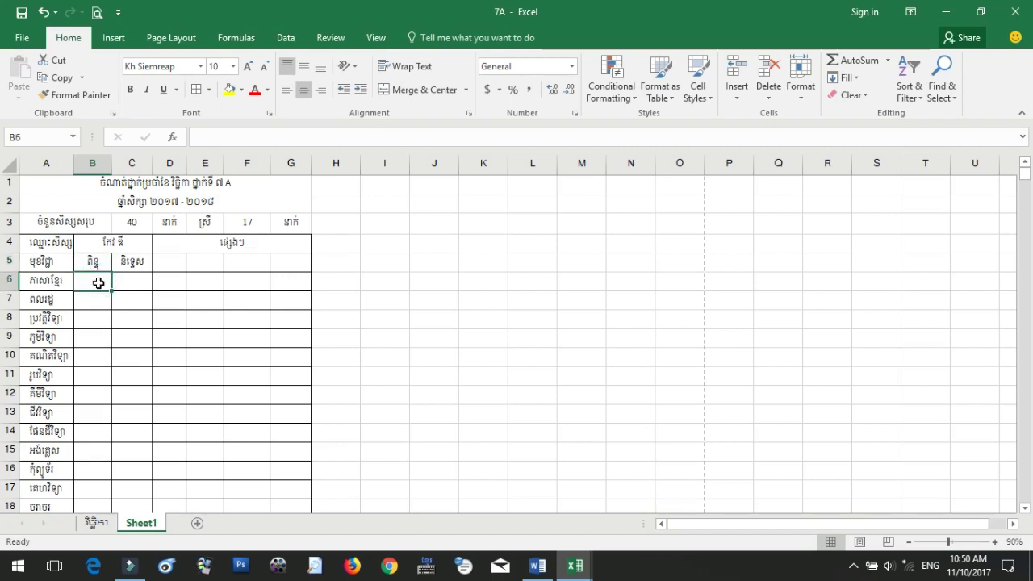
pyautogui.write('=')
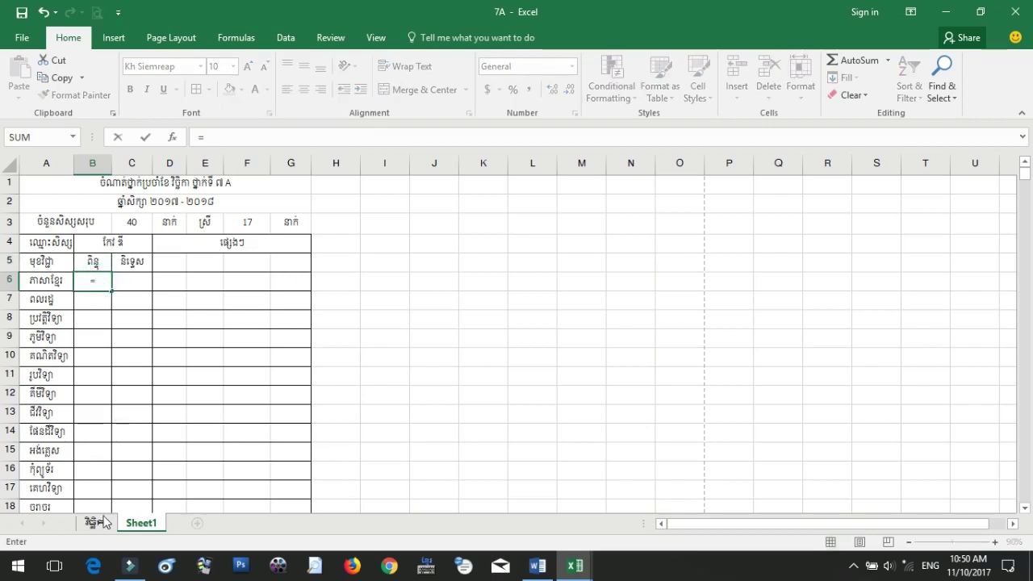
pyautogui.click(95, 523)
pyautogui.click(147, 342)
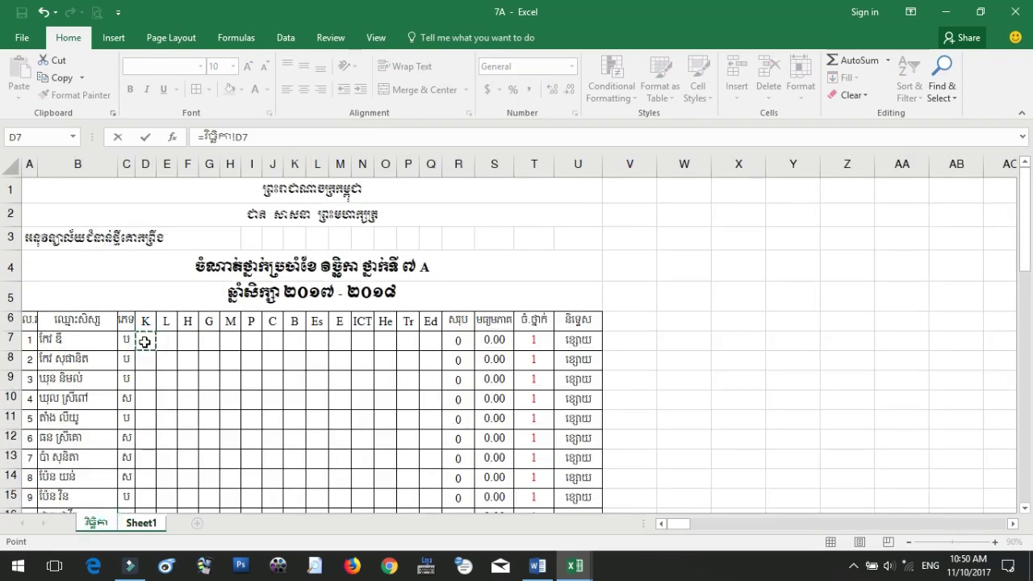
pyautogui.press('Return')
pyautogui.click(102, 279)
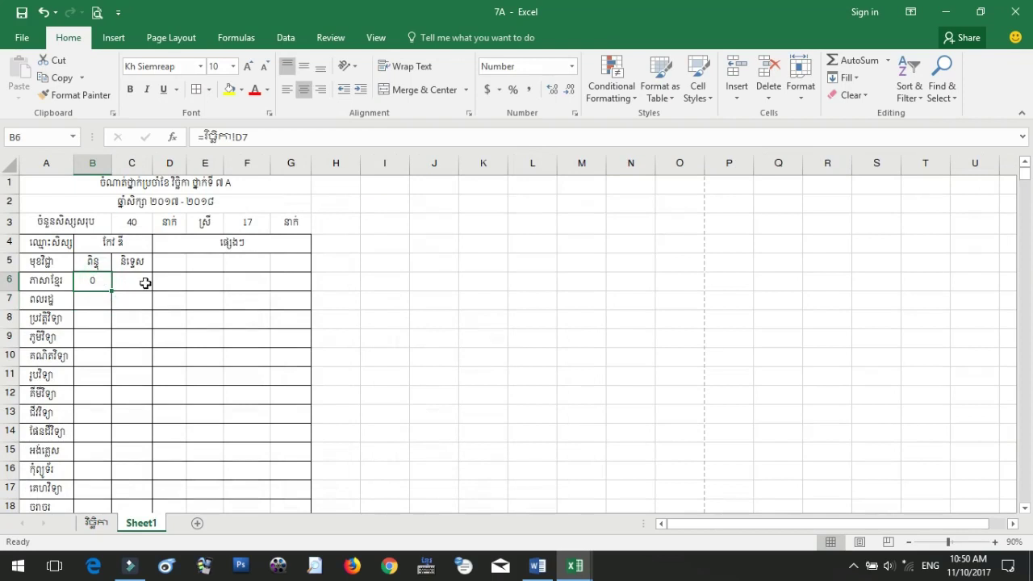
pyautogui.click(96, 523)
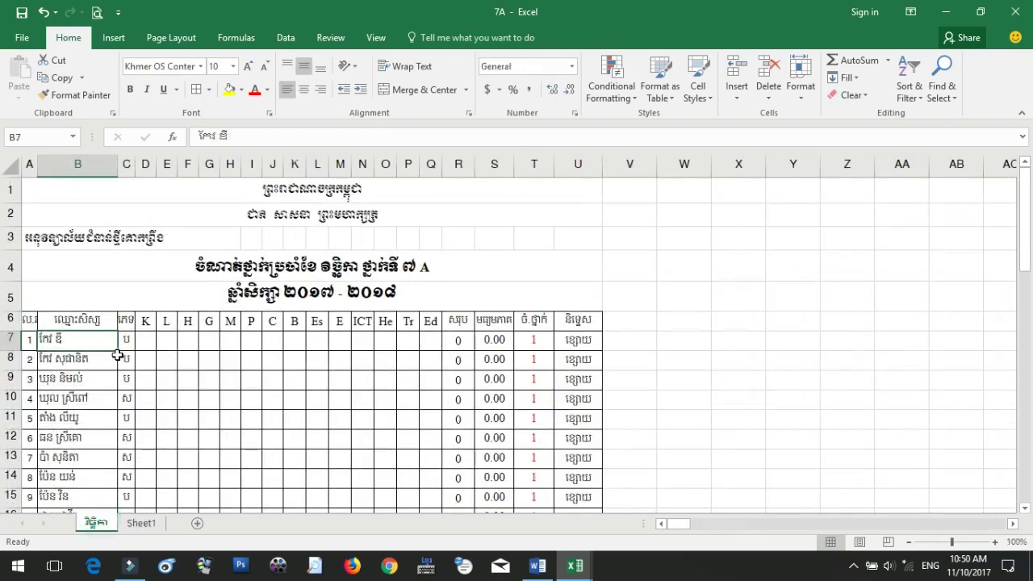
pyautogui.click(141, 523)
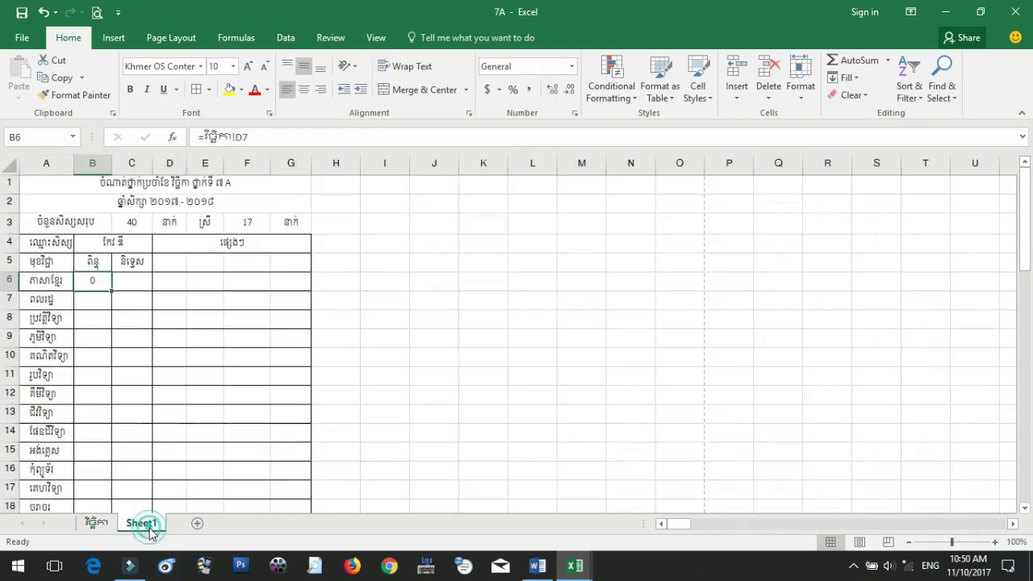
# - Link B7 and B8 to the student's scores in វិច្ឆិកា!E7 and F7
pyautogui.doubleClick(94, 300)
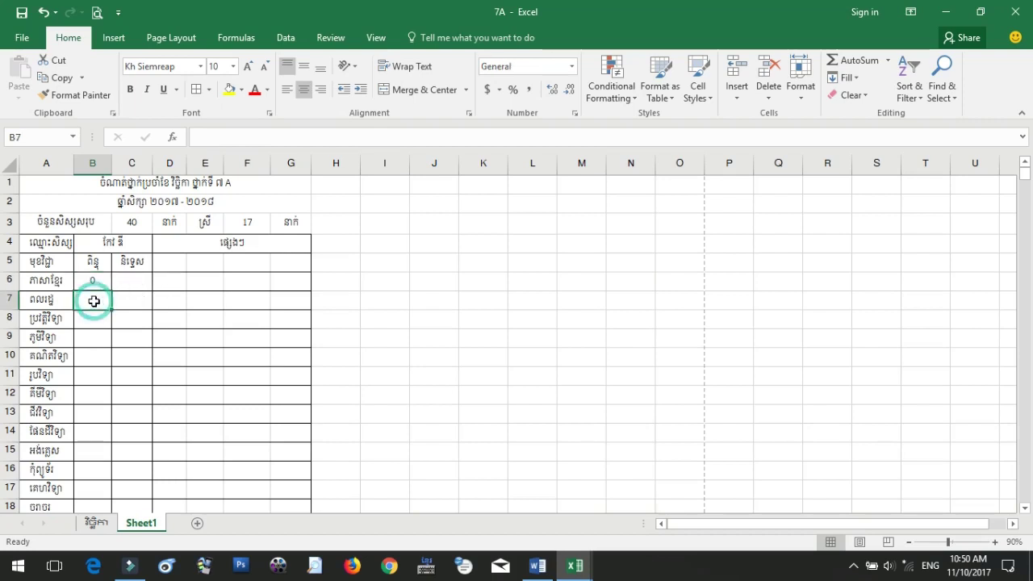
pyautogui.write('=')
pyautogui.click(95, 523)
pyautogui.click(170, 339)
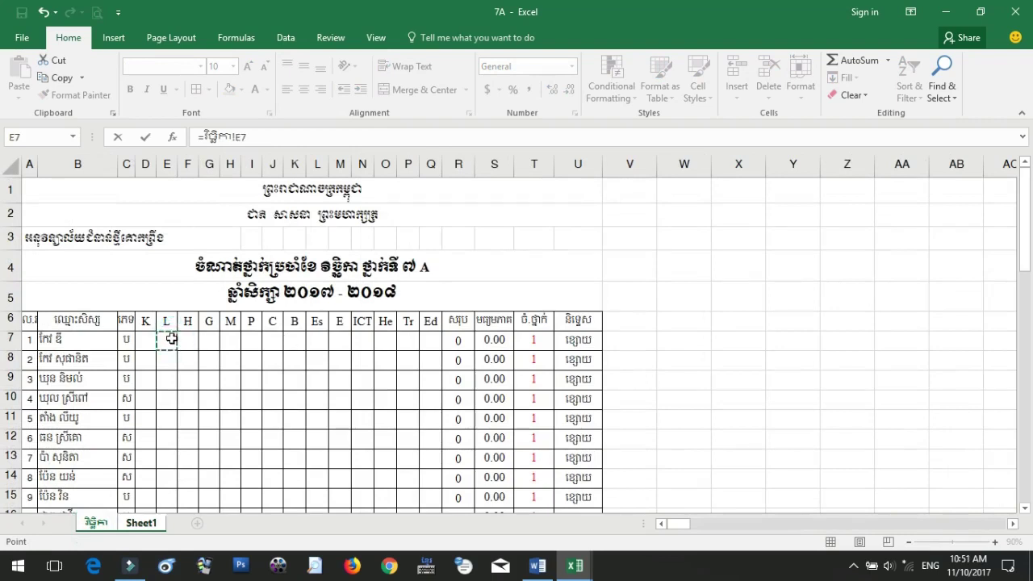
pyautogui.press('Return')
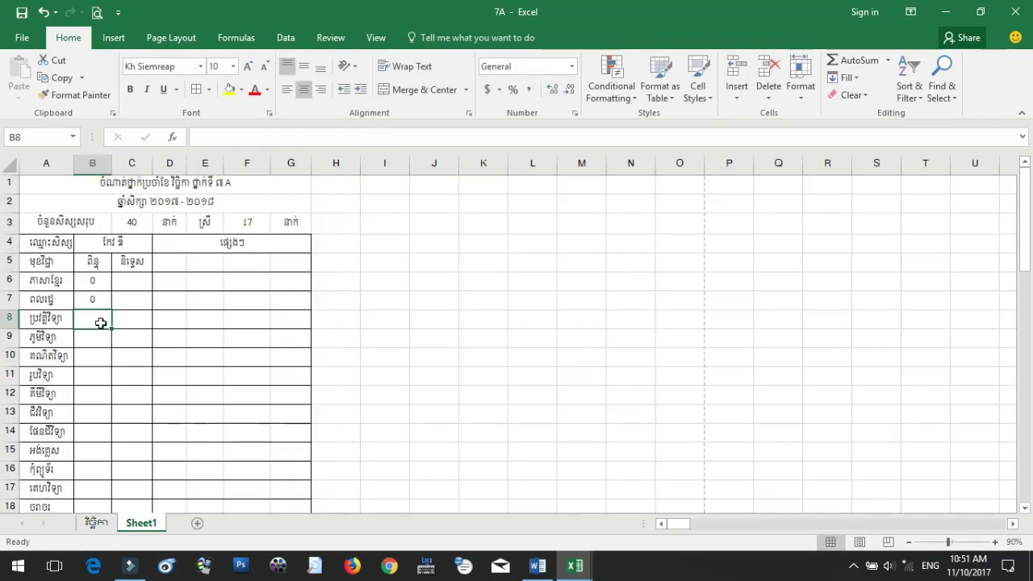
pyautogui.write('=')
pyautogui.click(96, 523)
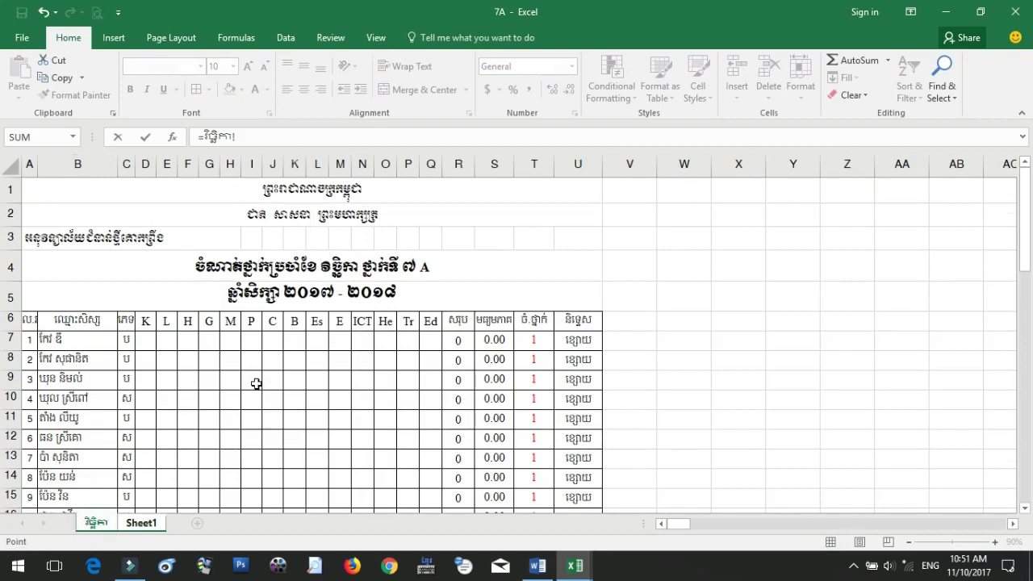
pyautogui.click(194, 344)
pyautogui.press('Return')
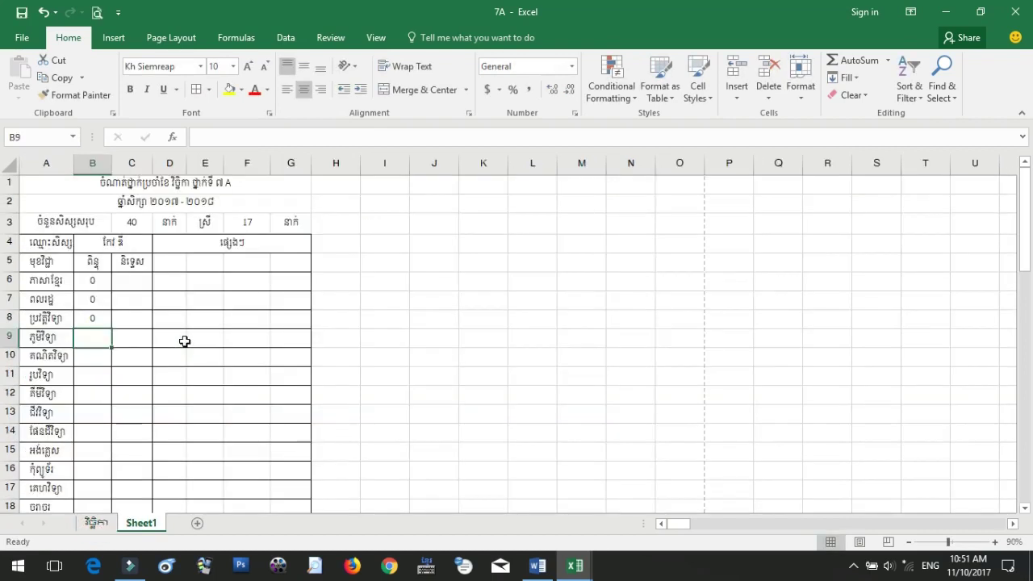
# - Link B9 and B10 to the student's scores in វិច្ឆិកា!G7 and H7
pyautogui.write('=')
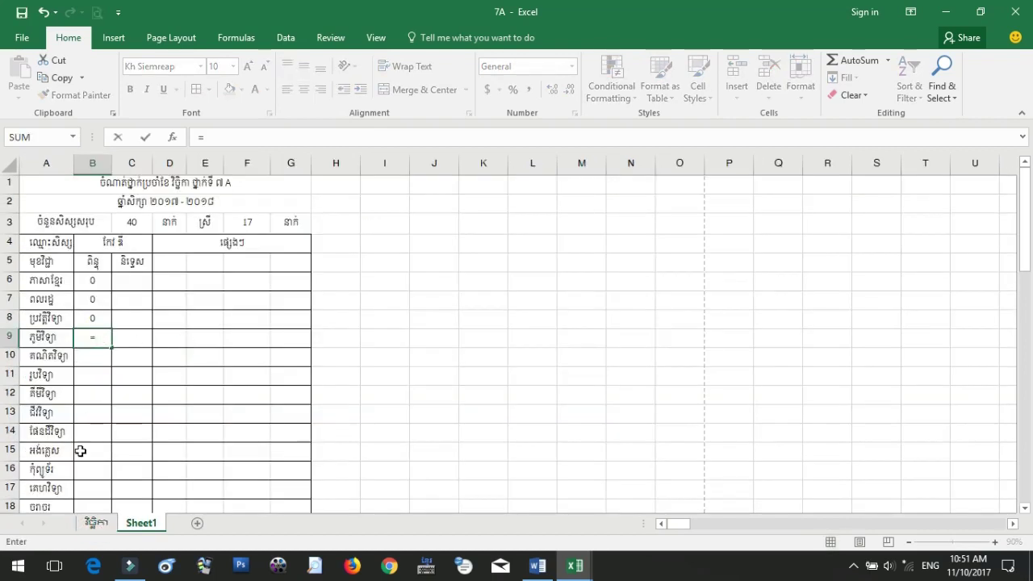
pyautogui.click(94, 525)
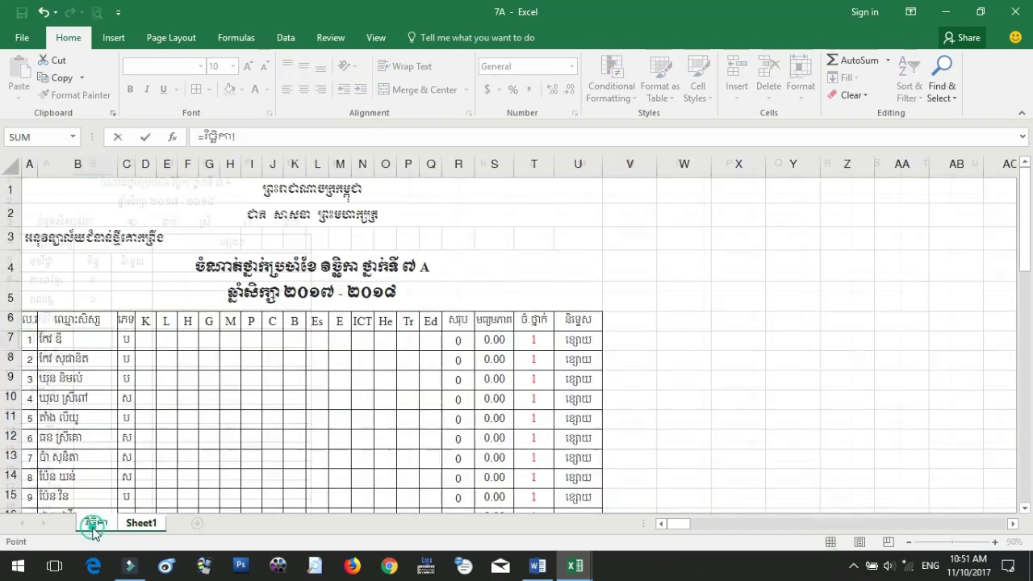
pyautogui.click(211, 340)
pyautogui.press('Return')
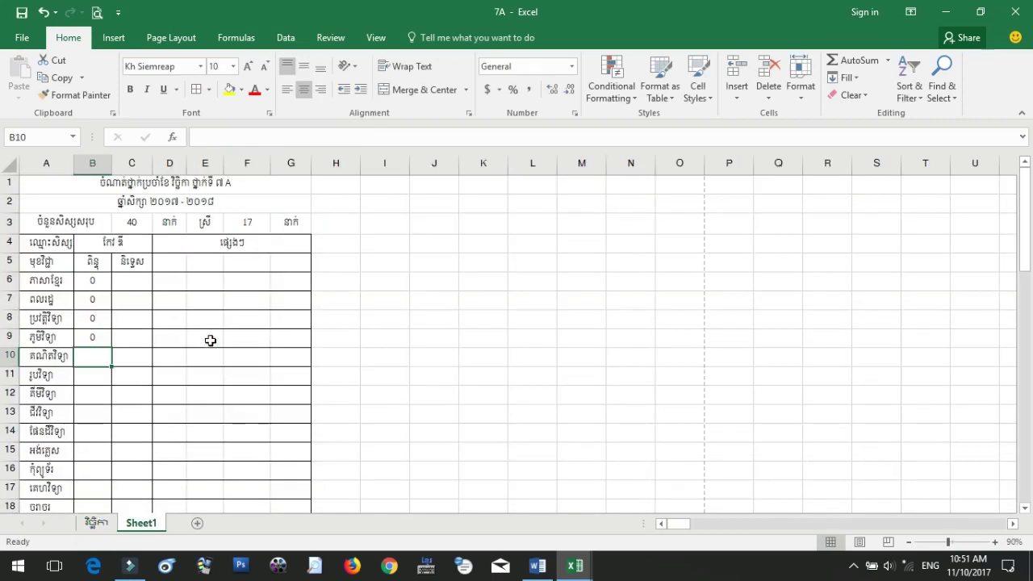
pyautogui.write('=')
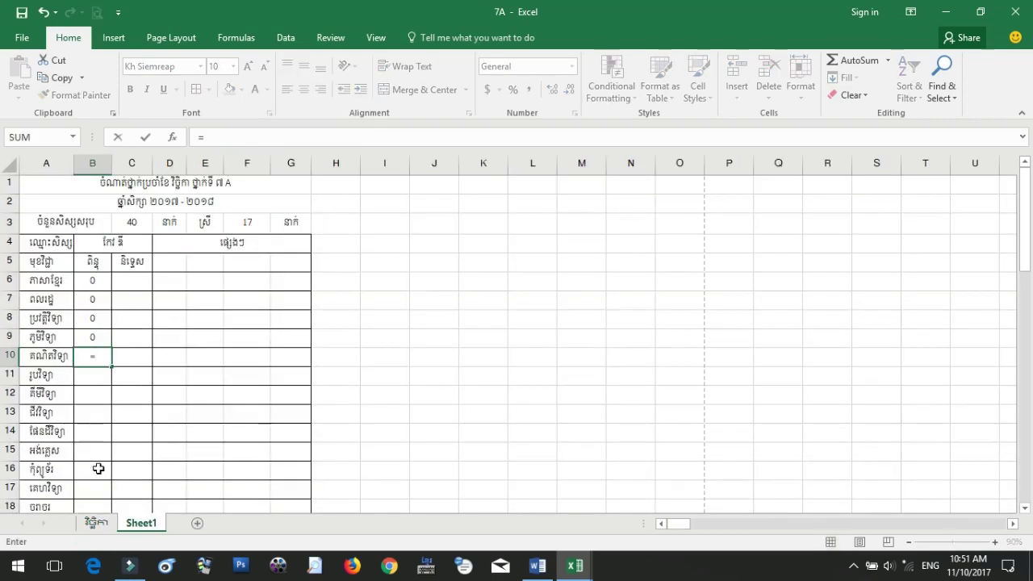
pyautogui.click(95, 523)
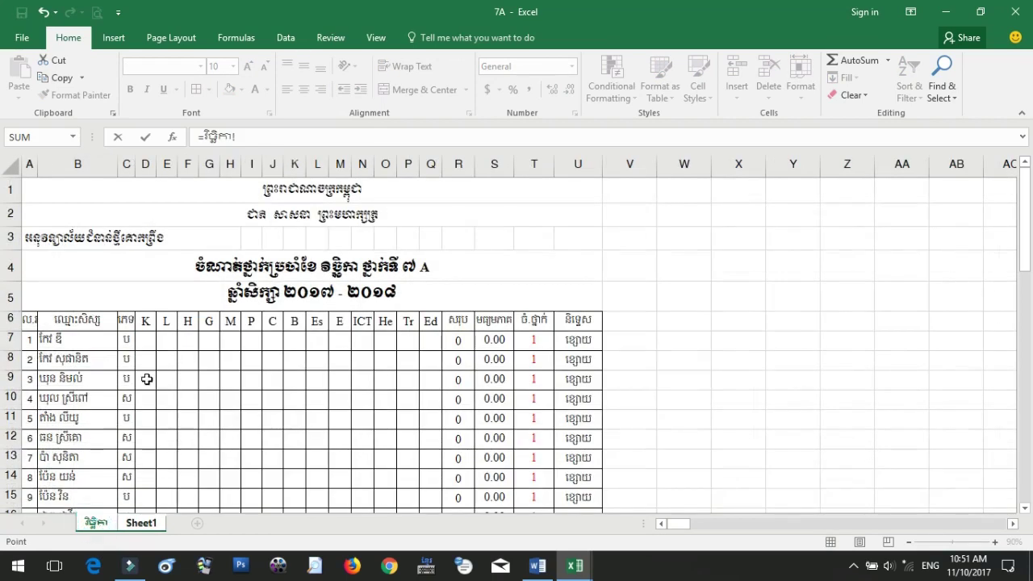
pyautogui.click(231, 342)
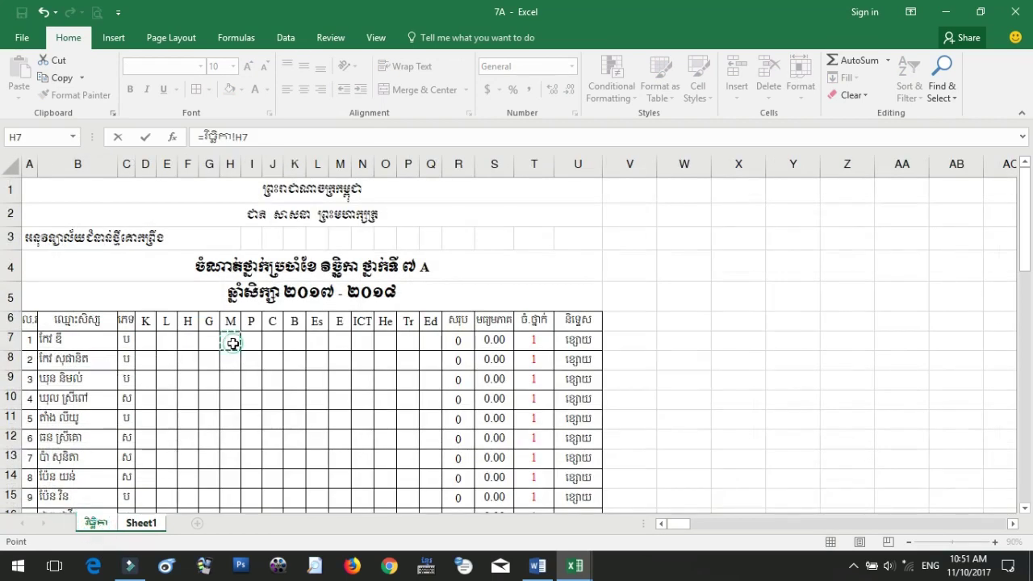
pyautogui.press('Return')
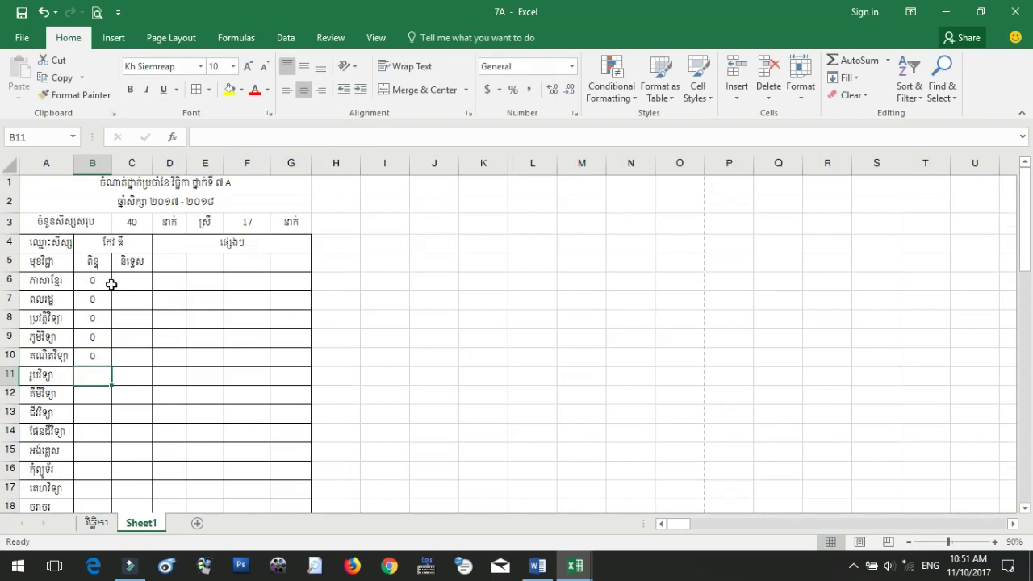
# - Verify the B6–B10 links, then link B11 to the score in វិច្ឆិកា!I7
pyautogui.click(92, 283)
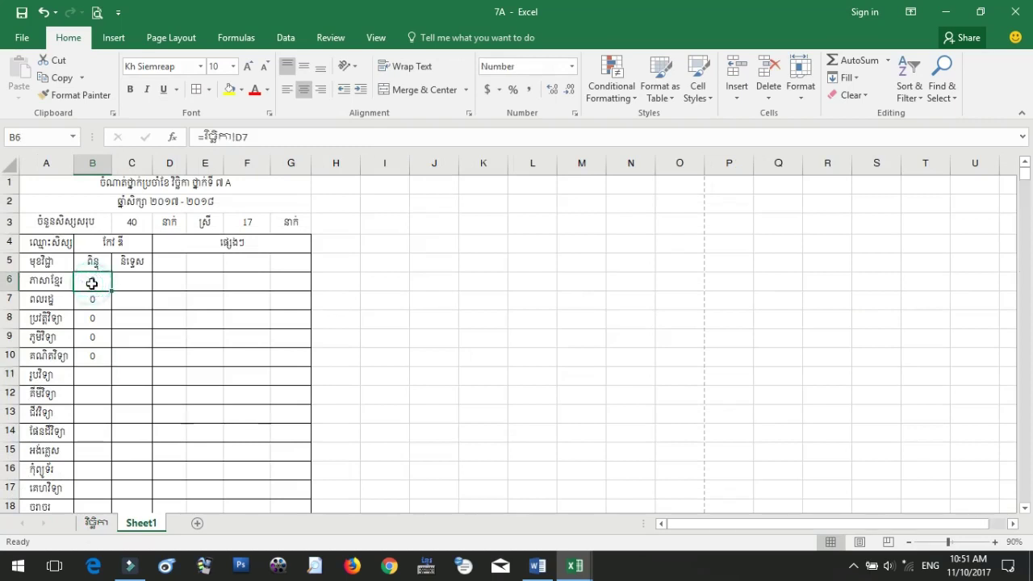
pyautogui.click(93, 300)
pyautogui.click(95, 319)
pyautogui.click(100, 339)
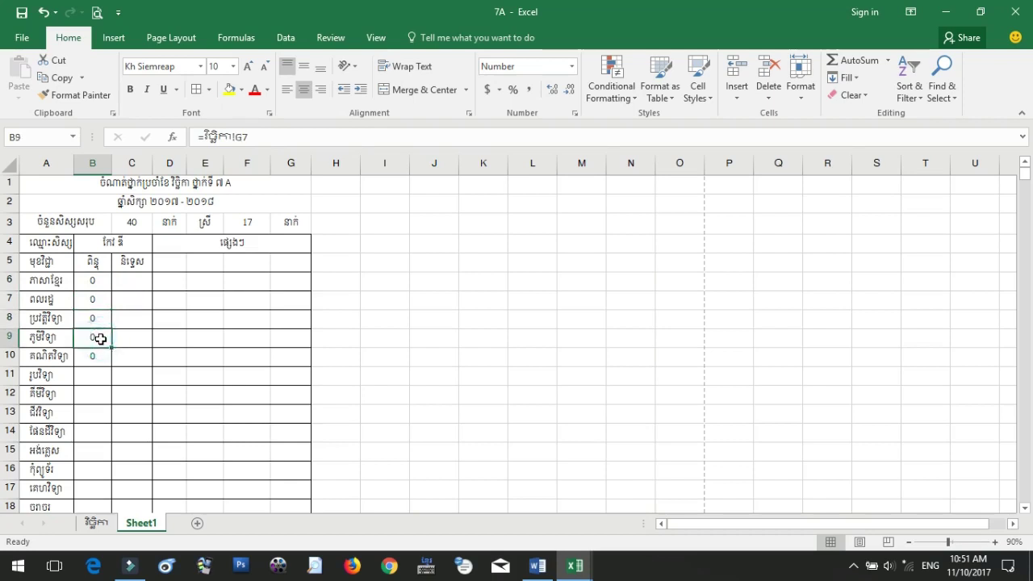
pyautogui.click(100, 358)
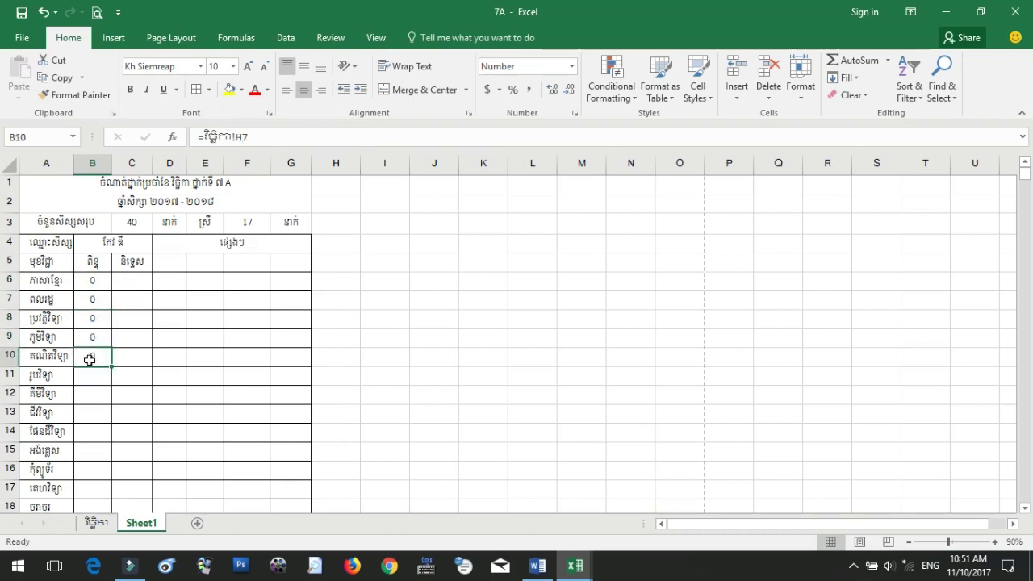
pyautogui.click(88, 374)
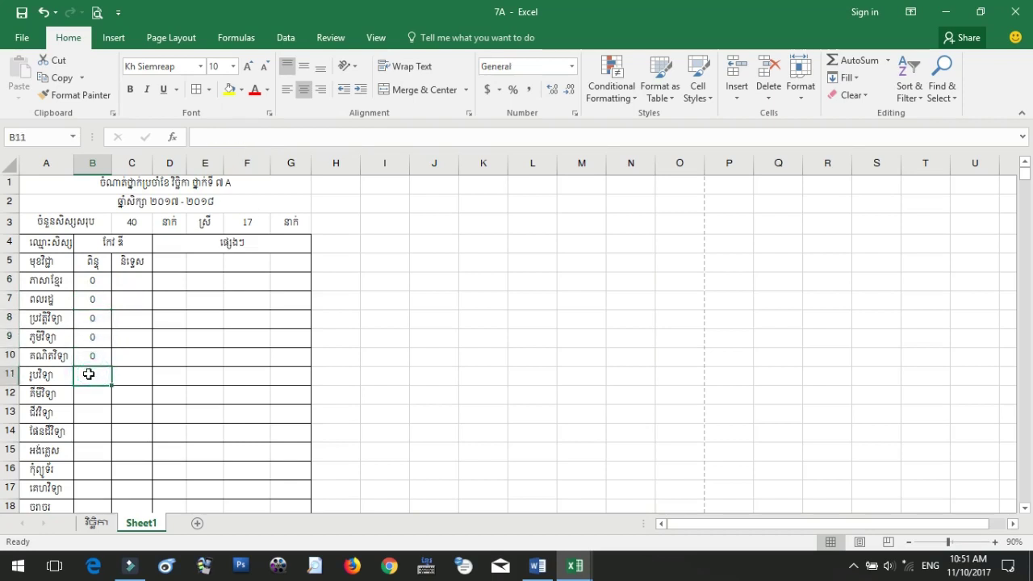
pyautogui.write('=')
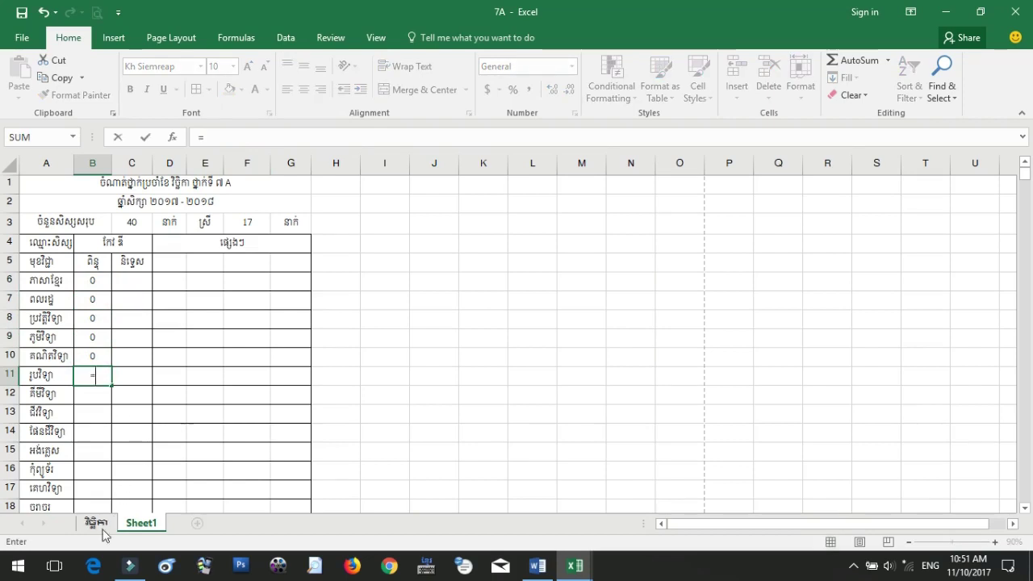
pyautogui.click(98, 524)
pyautogui.click(255, 346)
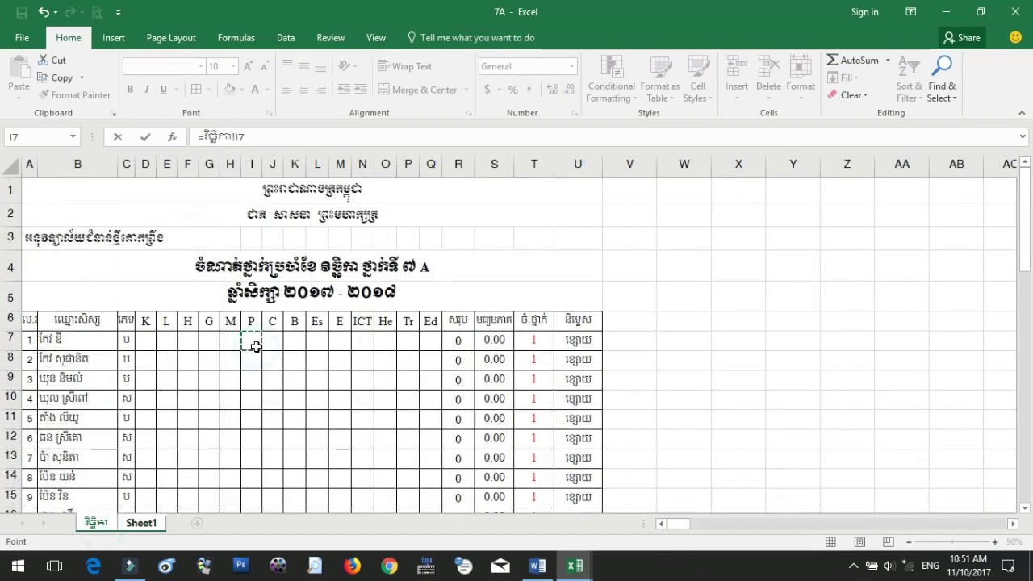
pyautogui.press('Return')
# - Link B12–B15 to the first student's scores in វិច្ឆិកា!J7 through M7
pyautogui.write('=')
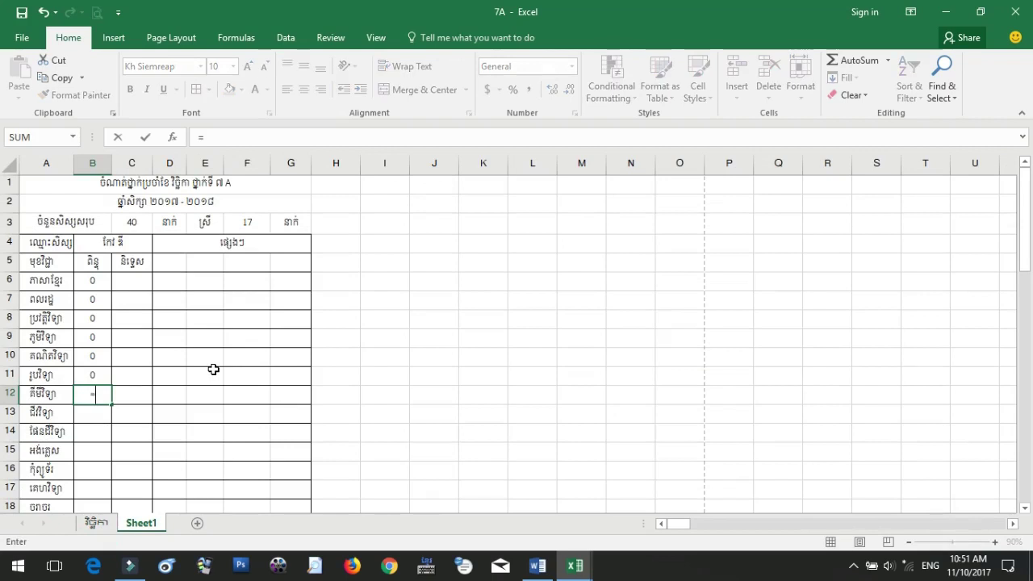
pyautogui.click(95, 525)
pyautogui.click(277, 346)
pyautogui.press('Return')
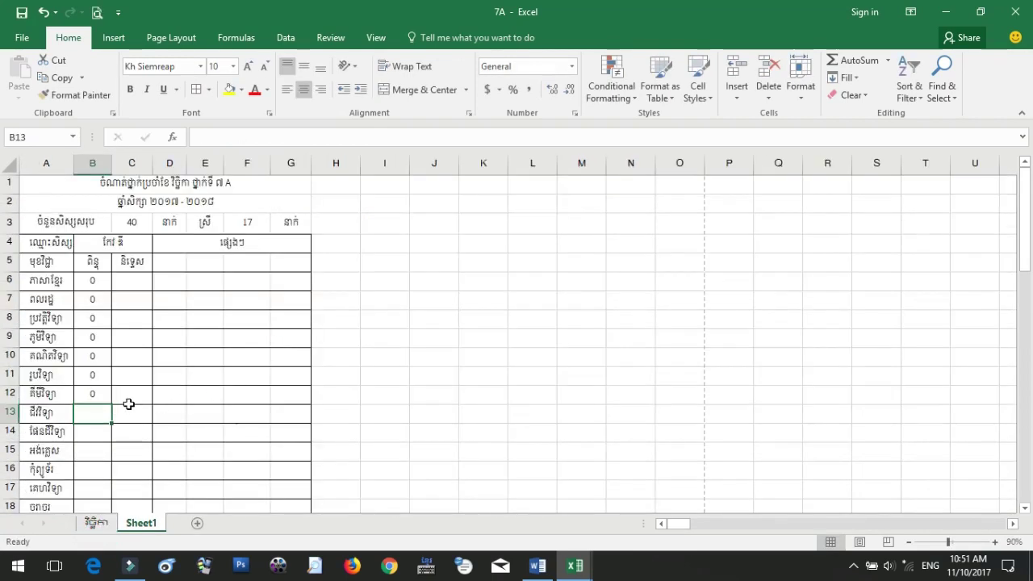
pyautogui.write('=')
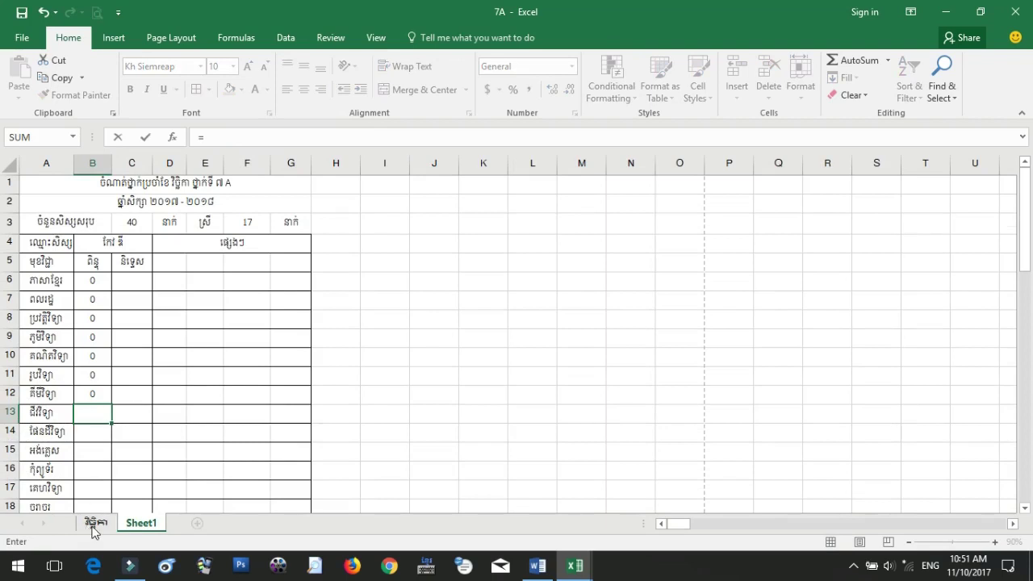
pyautogui.click(90, 523)
pyautogui.click(296, 339)
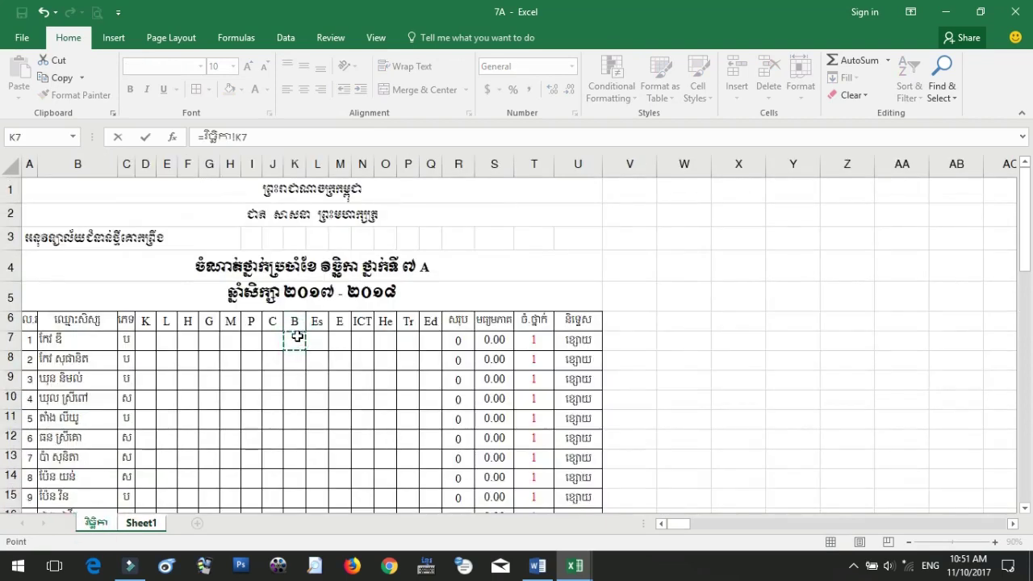
pyautogui.press('Return')
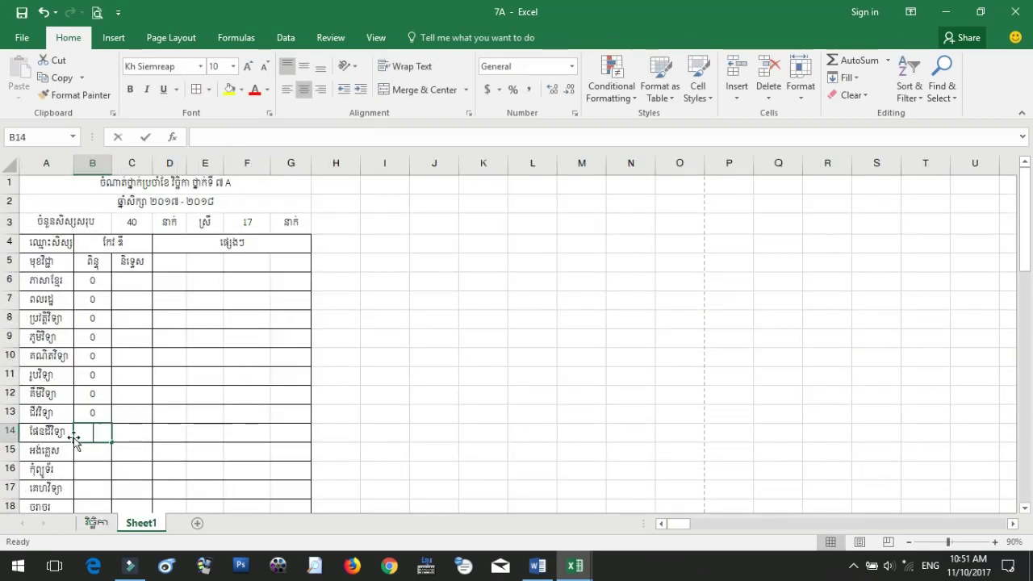
pyautogui.write('=')
pyautogui.click(96, 523)
pyautogui.click(318, 342)
pyautogui.press('Return')
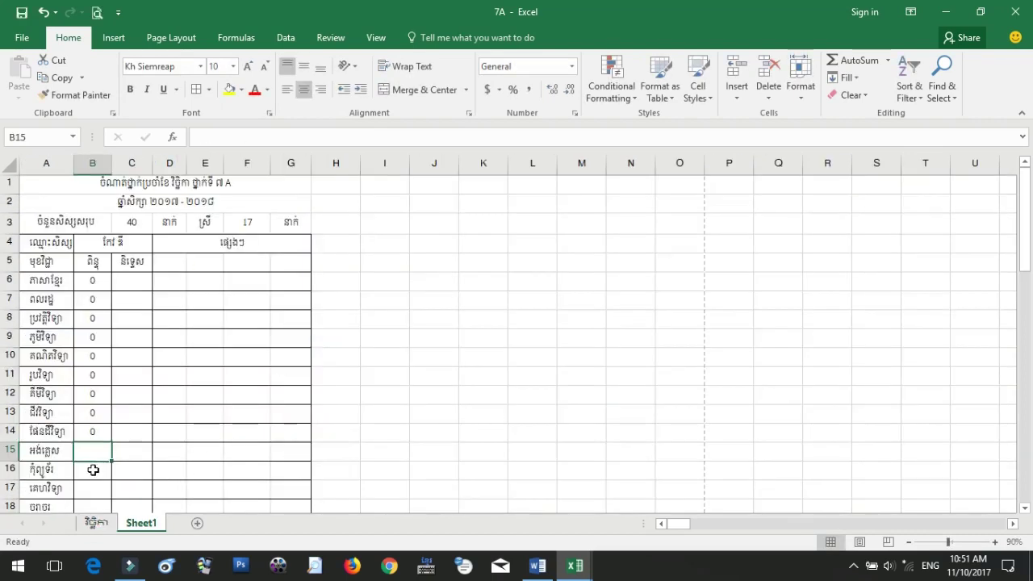
pyautogui.write('=')
pyautogui.click(96, 525)
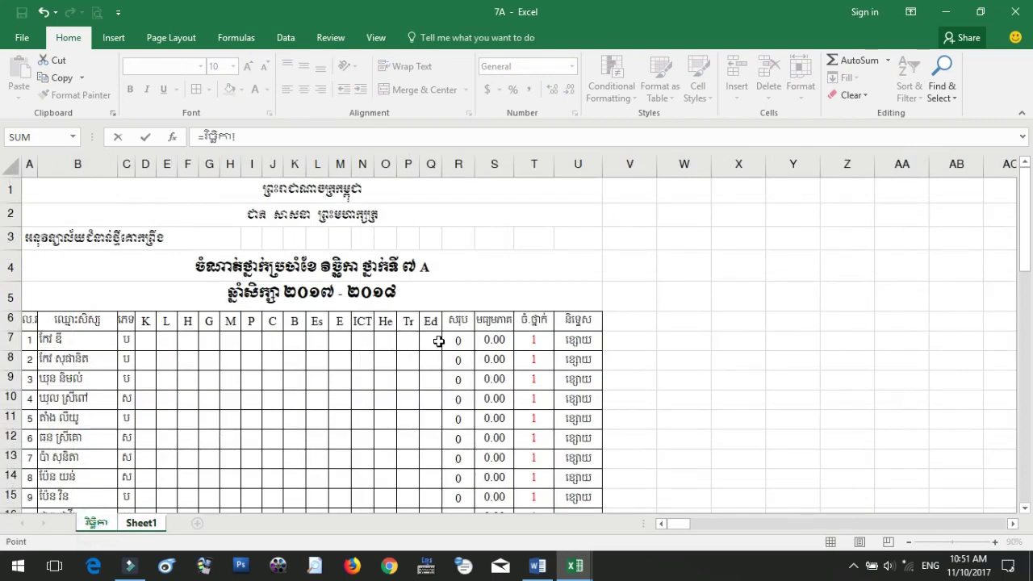
pyautogui.click(334, 340)
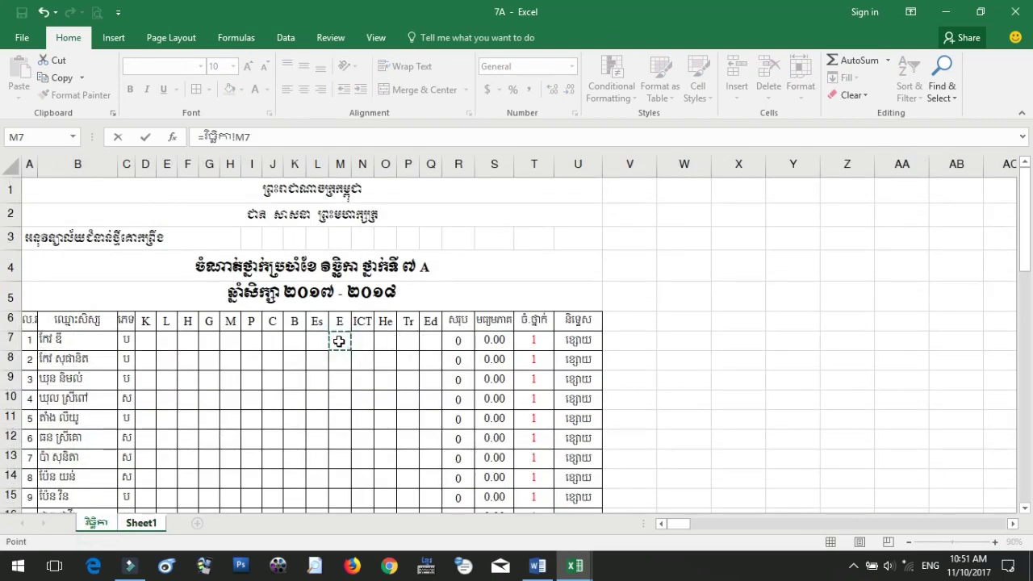
pyautogui.press('Return')
# - Link B16–B19 to the first student's scores in វិច្ឆិកា!N7 through Q7
pyautogui.write('=')
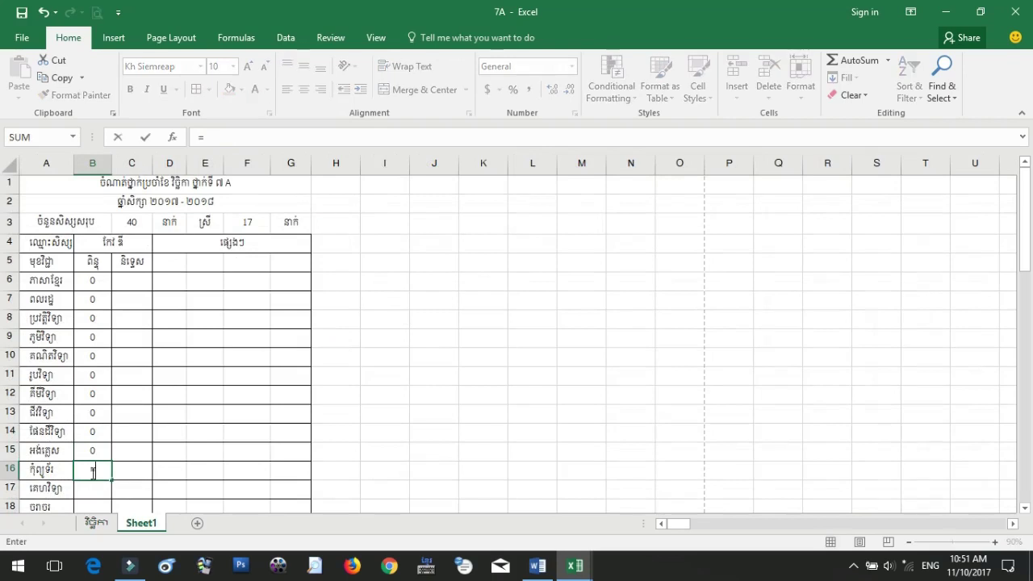
pyautogui.click(95, 523)
pyautogui.click(357, 339)
pyautogui.press('Return')
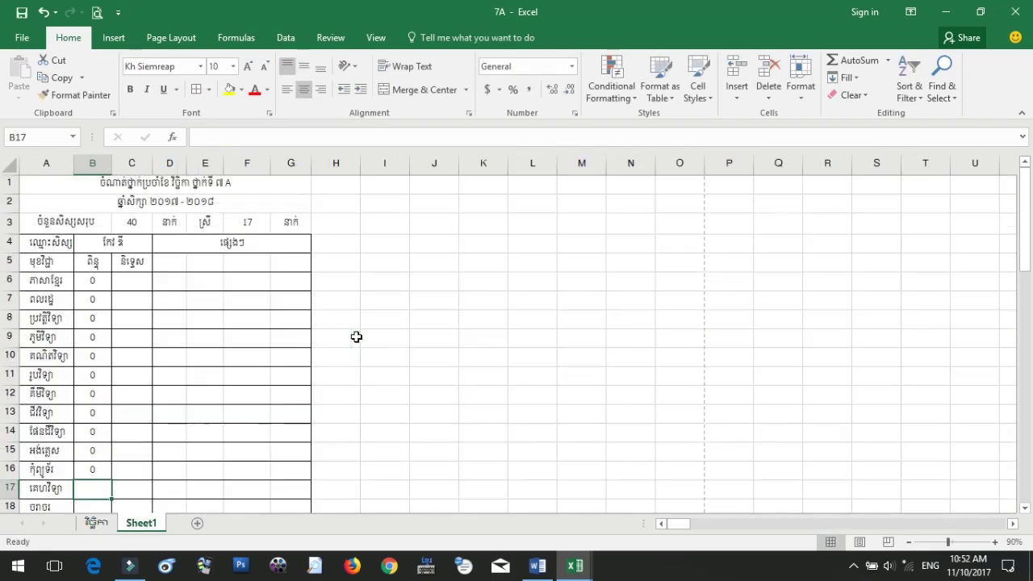
pyautogui.write('=')
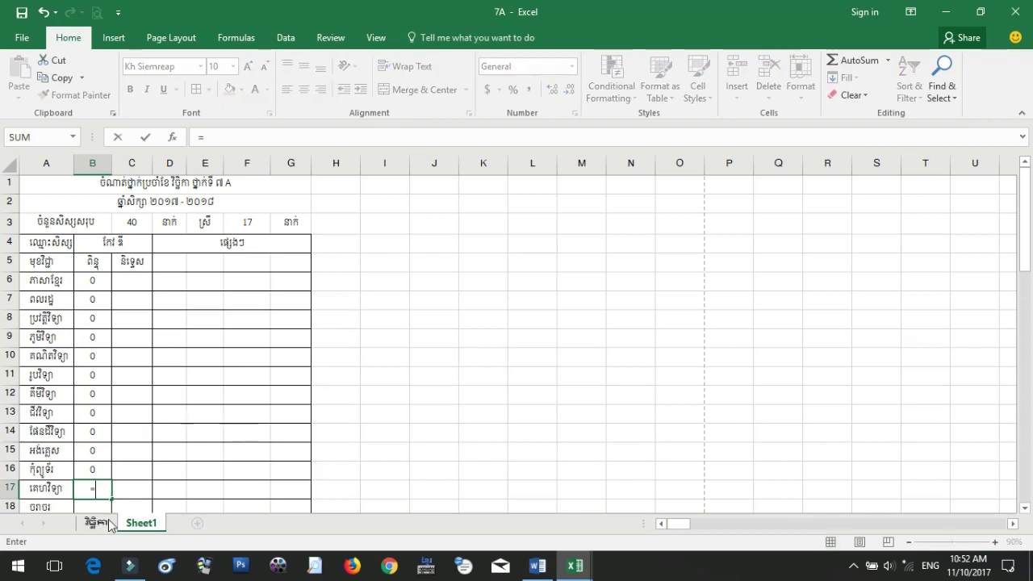
pyautogui.click(97, 524)
pyautogui.click(385, 340)
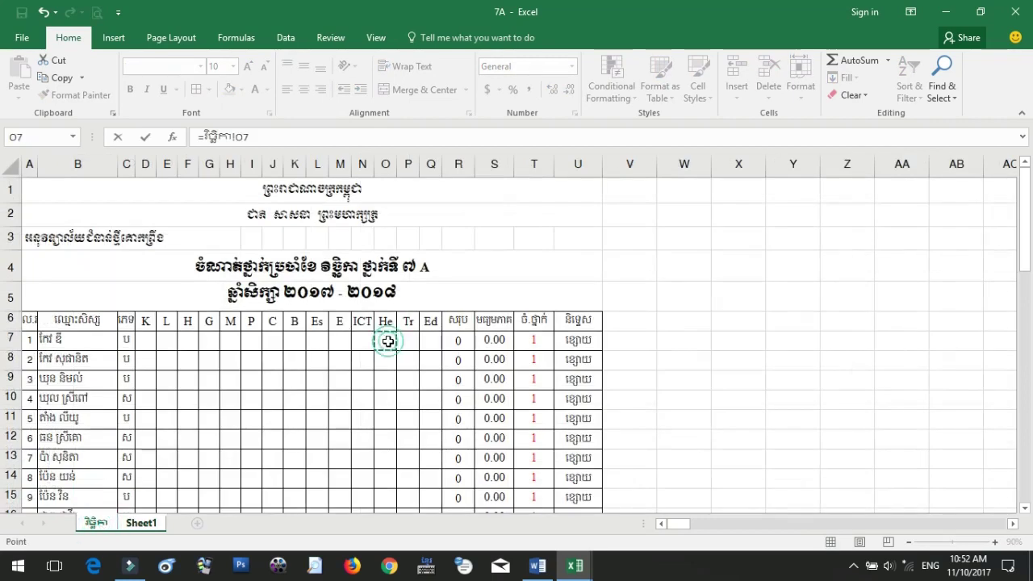
pyautogui.press('Return')
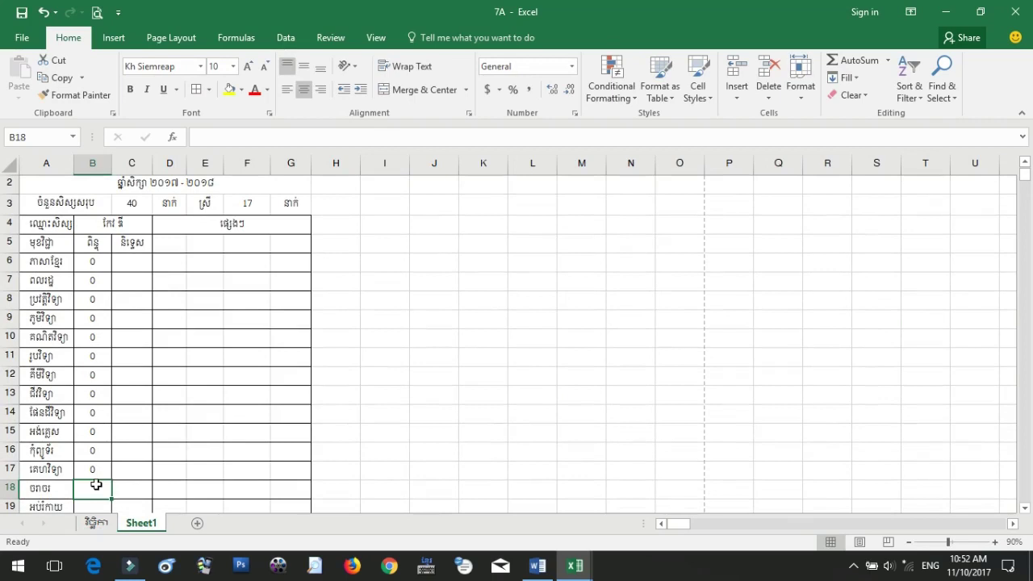
pyautogui.write('=')
pyautogui.click(95, 523)
pyautogui.click(410, 340)
pyautogui.press('Return')
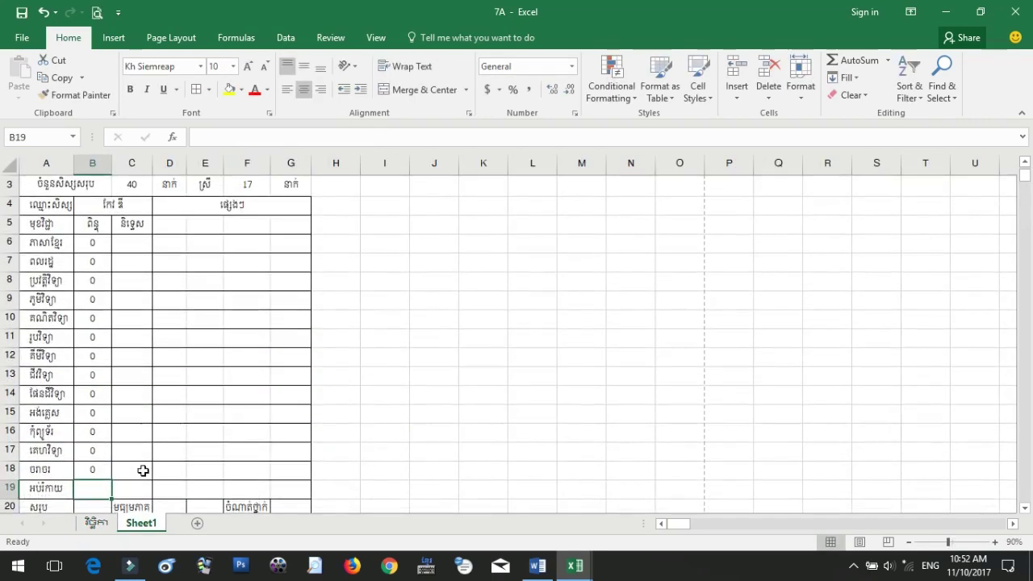
pyautogui.write('=')
pyautogui.click(96, 523)
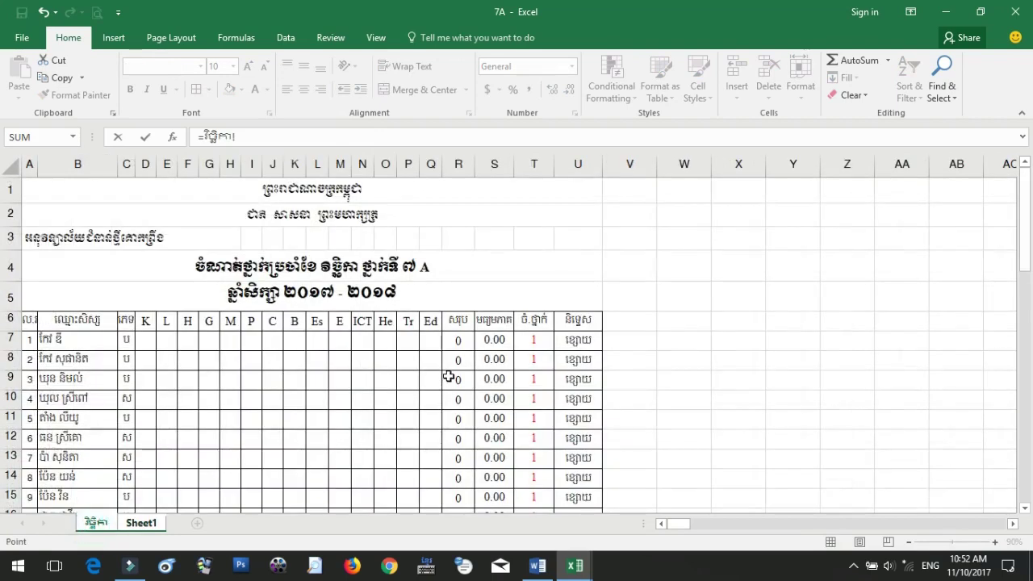
pyautogui.click(430, 340)
pyautogui.press('Return')
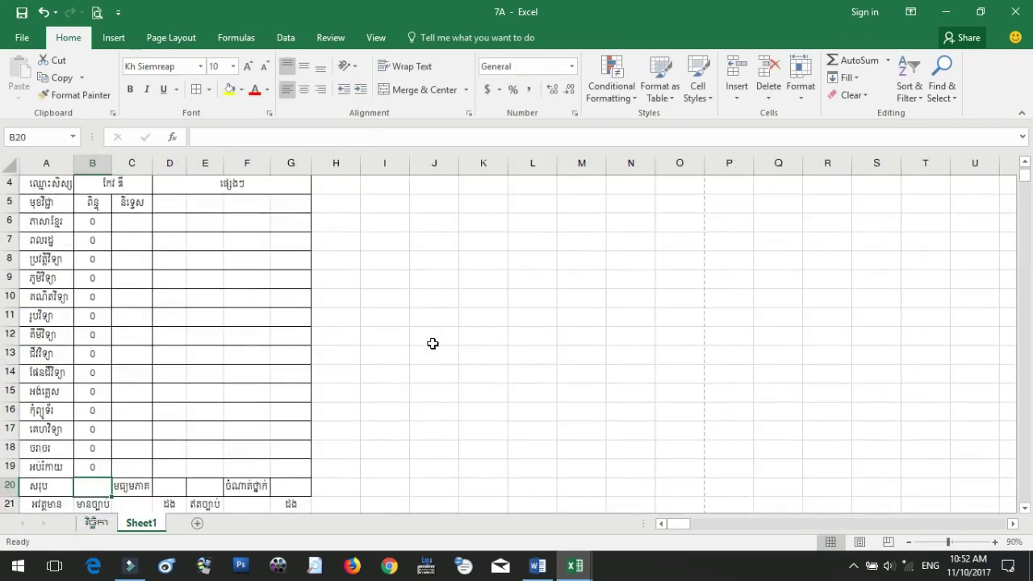
pyautogui.click(93, 523)
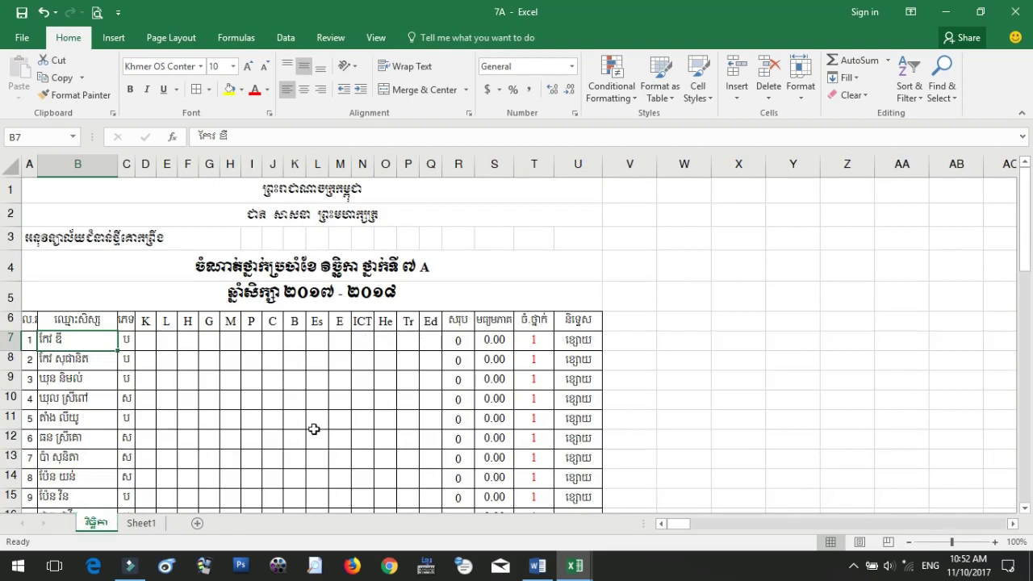
pyautogui.click(154, 523)
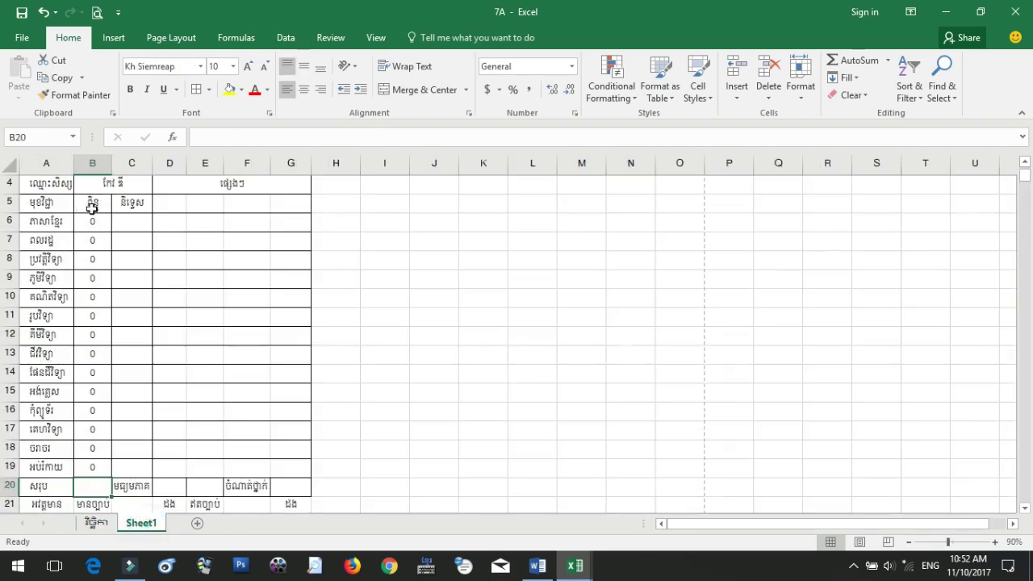
pyautogui.scroll(1, 90, 295)
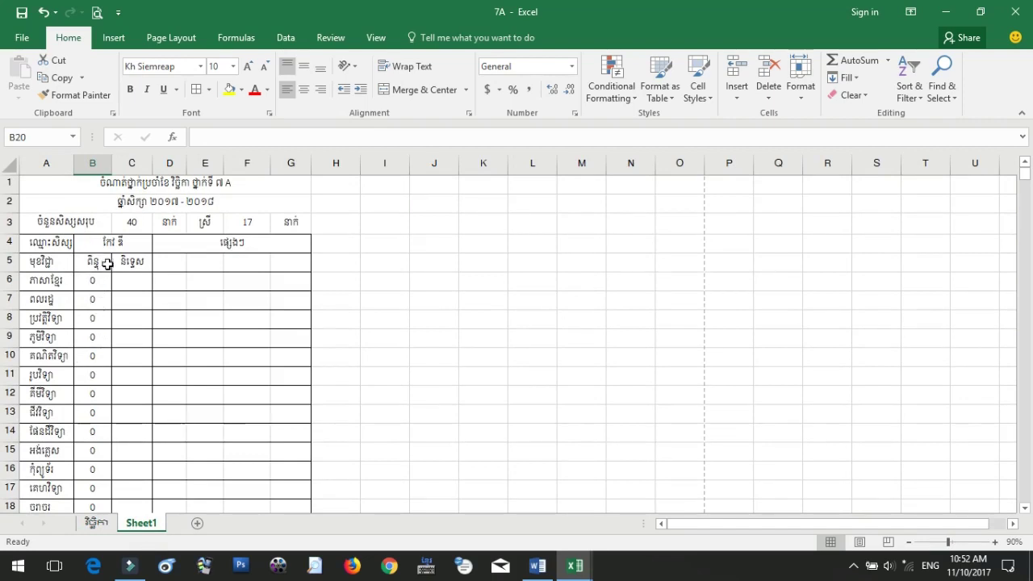
pyautogui.scroll(-1, 91, 469)
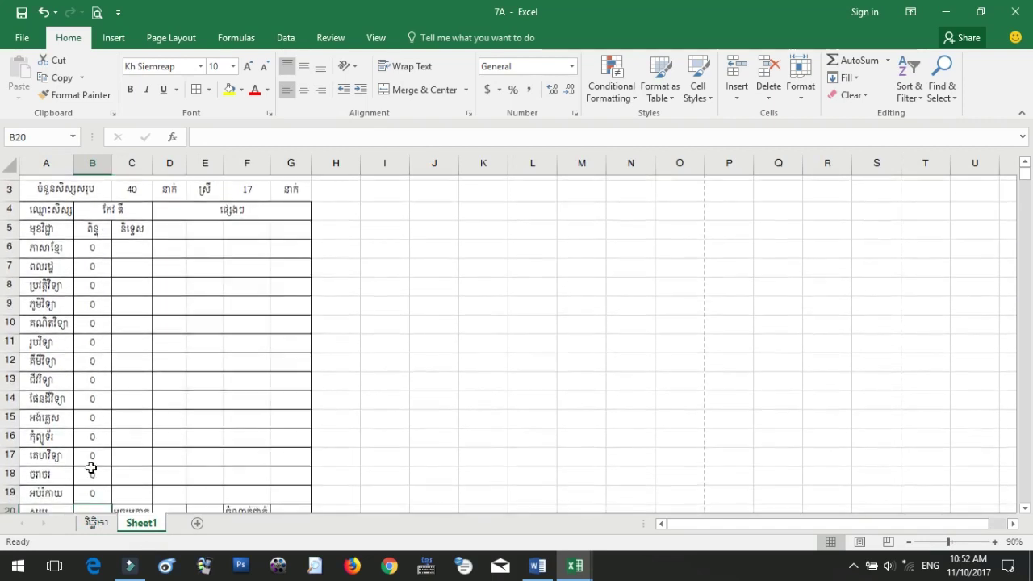
pyautogui.scroll(-1, 91, 469)
pyautogui.scroll(1, 91, 468)
pyautogui.scroll(1, 91, 468)
pyautogui.scroll(-1, 92, 468)
pyautogui.scroll(-1, 91, 468)
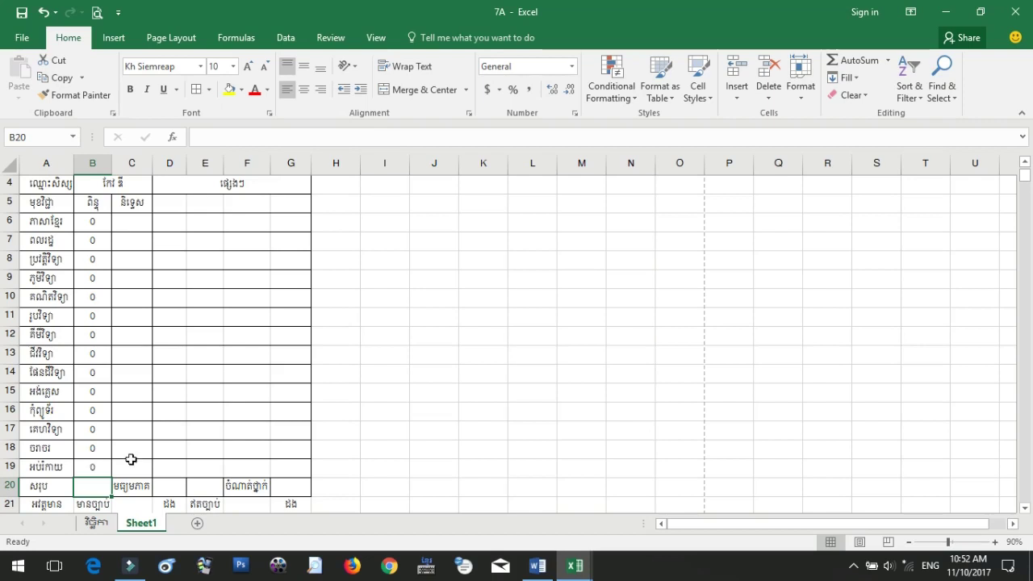
pyautogui.click(95, 524)
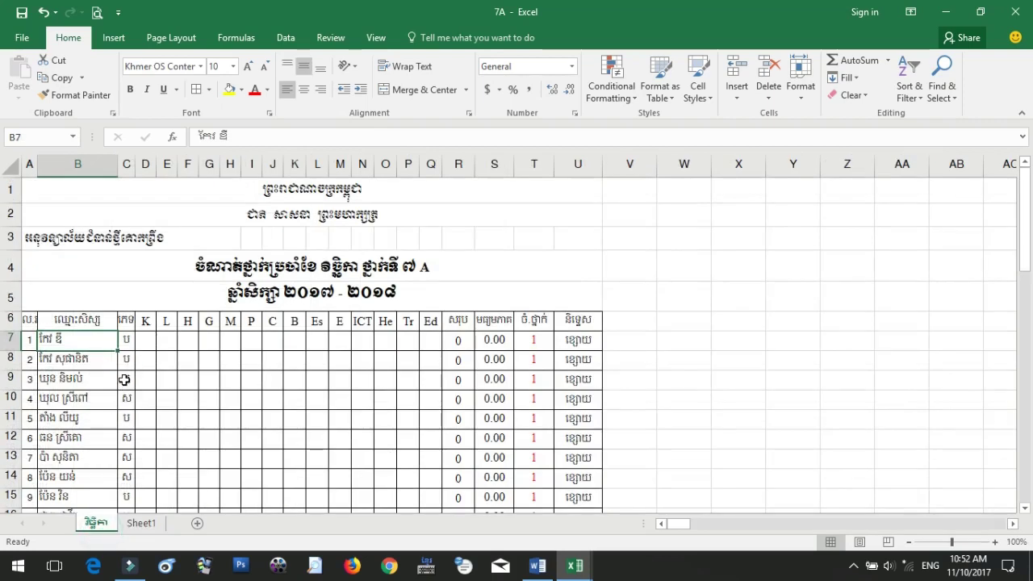
pyautogui.click(141, 524)
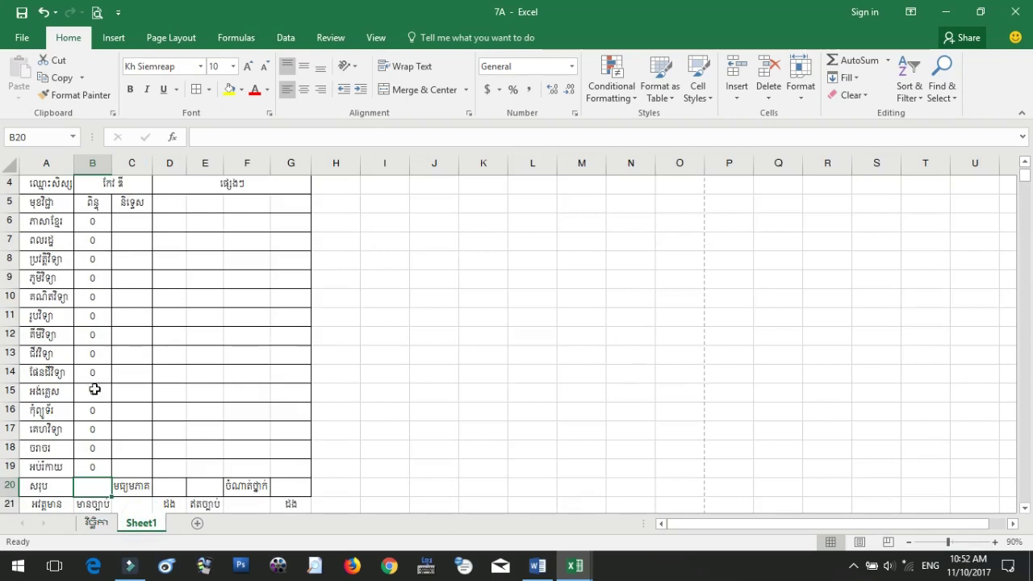
pyautogui.scroll(-1, 141, 484)
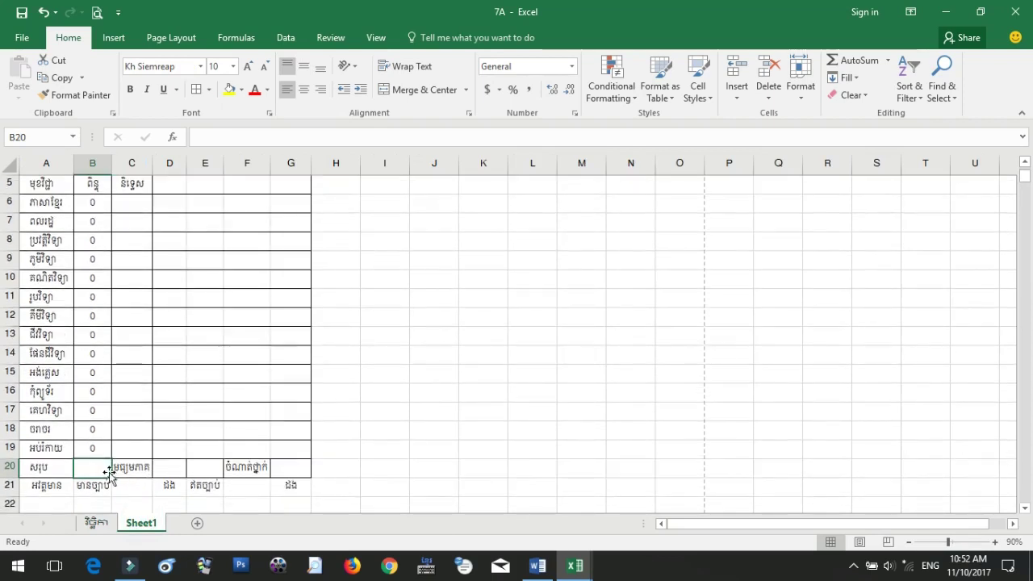
# - Link row 20's total to the first student's total in R7 on the វិច្ឆិកា sheet
pyautogui.write('=')
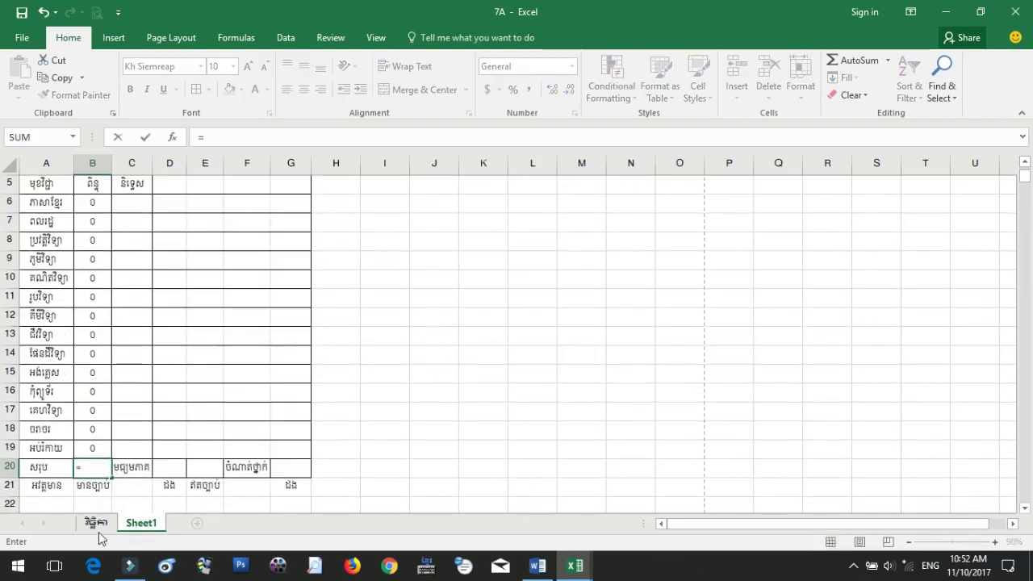
pyautogui.click(96, 523)
pyautogui.click(456, 341)
pyautogui.press('Return')
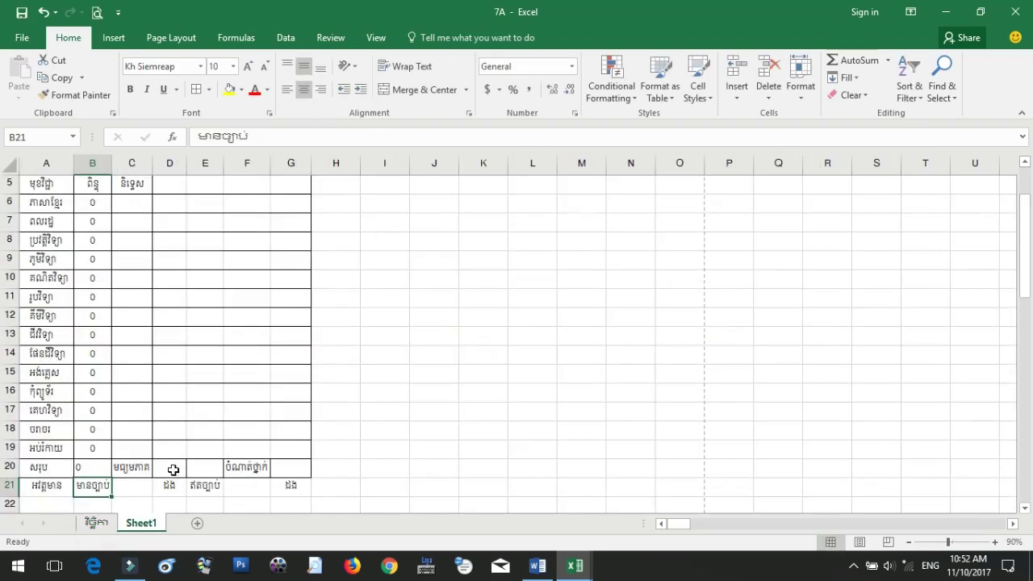
# - Link D20 to the first student's average in S7 on the វិច្ឆិកា sheet
pyautogui.click(173, 470)
pyautogui.write('=')
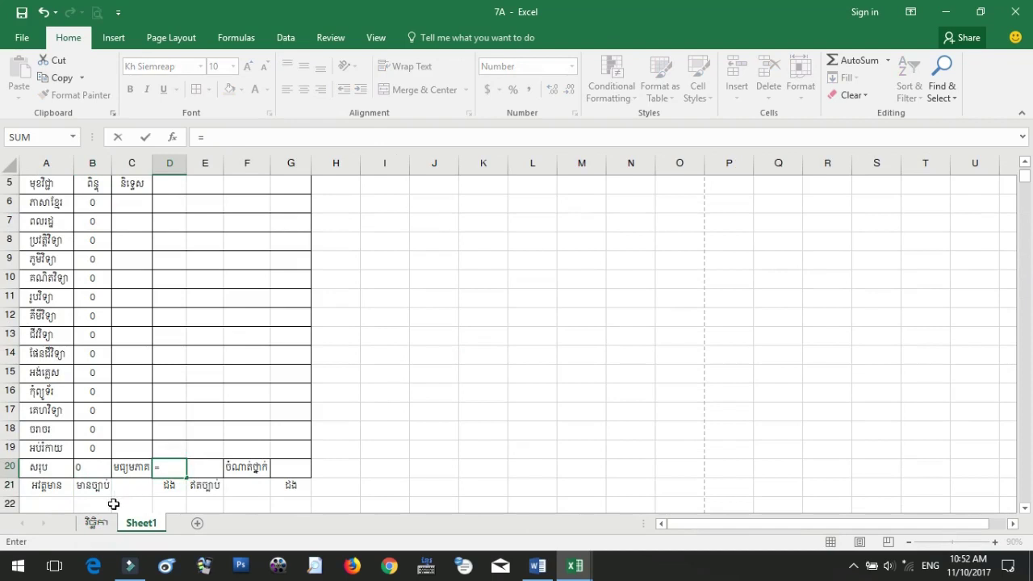
pyautogui.click(93, 523)
pyautogui.click(501, 337)
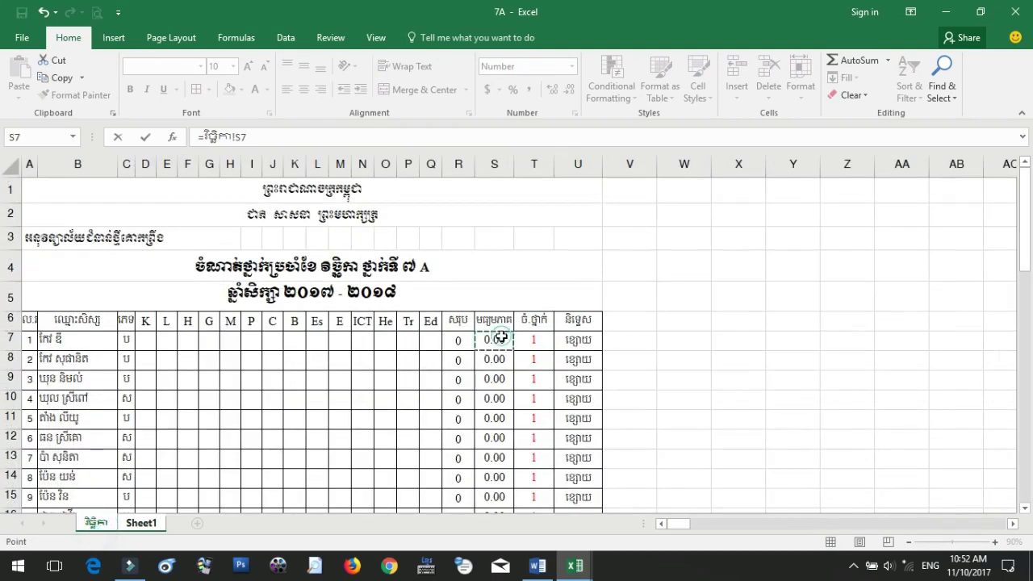
pyautogui.press('Return')
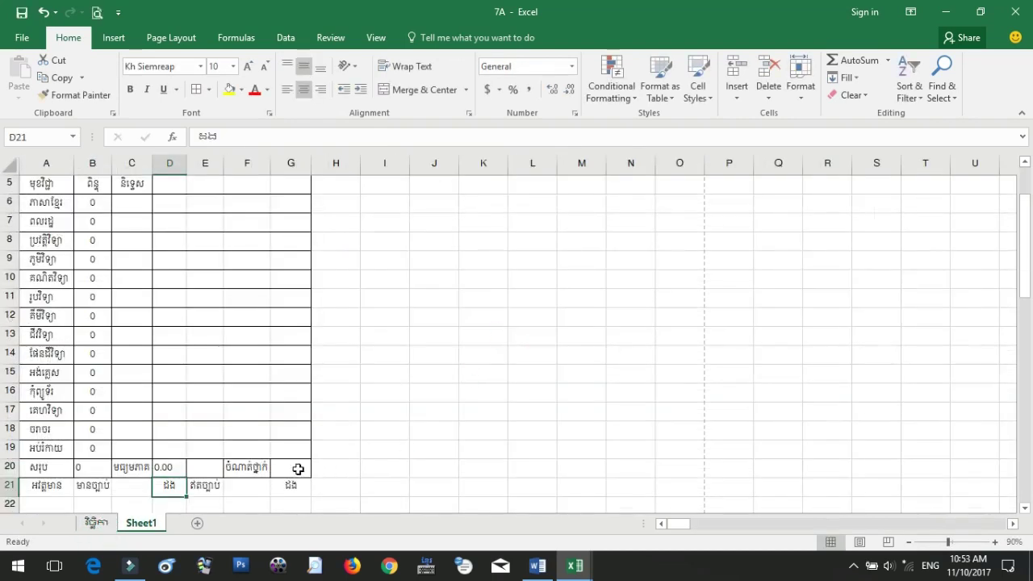
# - Link G20 to the rank in cell T7 on the វិច្ឆិកា sheet
pyautogui.click(298, 469)
pyautogui.write('=')
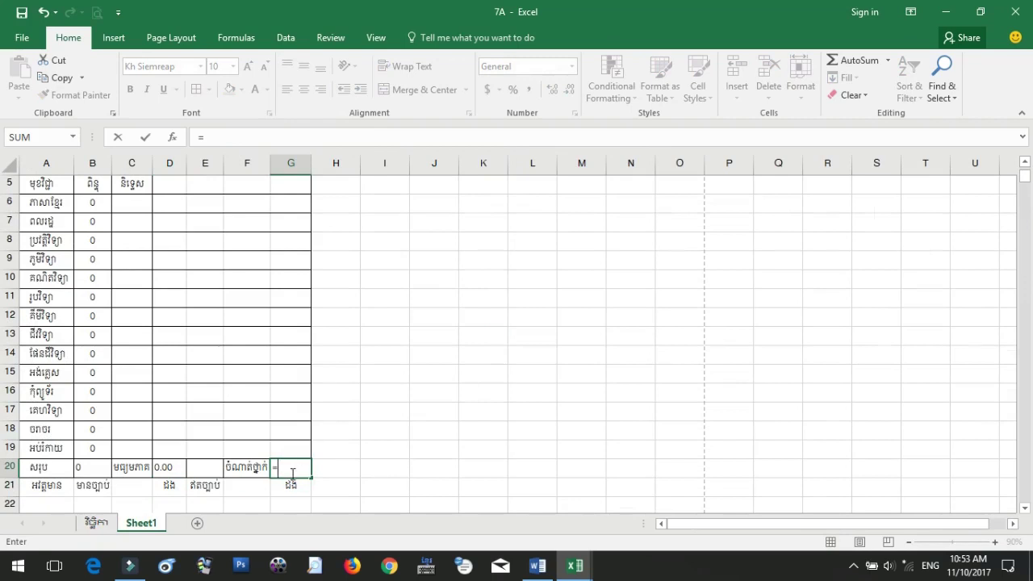
pyautogui.click(95, 525)
pyautogui.click(535, 339)
pyautogui.press('Return')
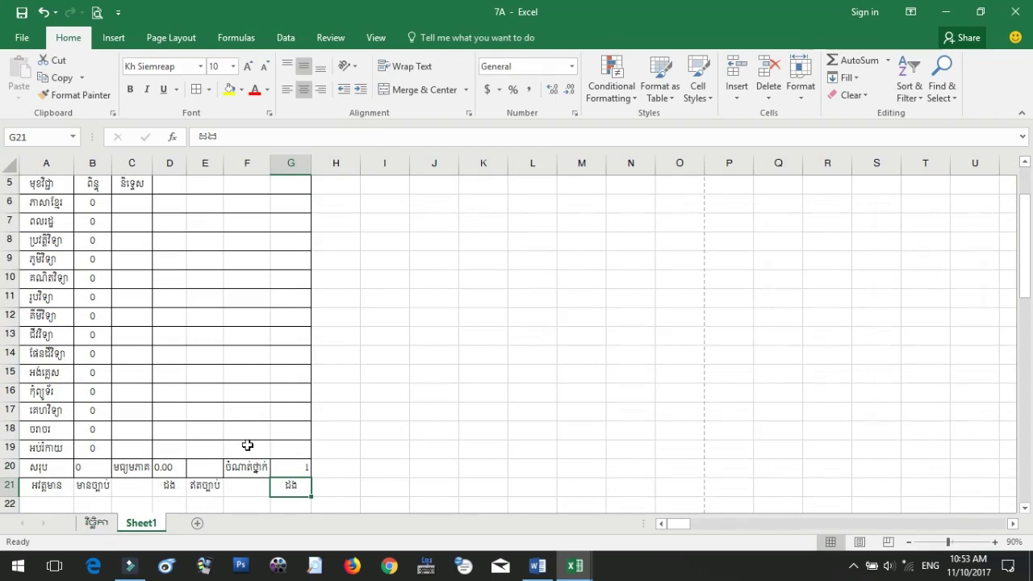
# - Drag column C much wider, zoom in to about 280%, and reselect C6
pyautogui.scroll(1, 248, 445)
pyautogui.scroll(1, 248, 444)
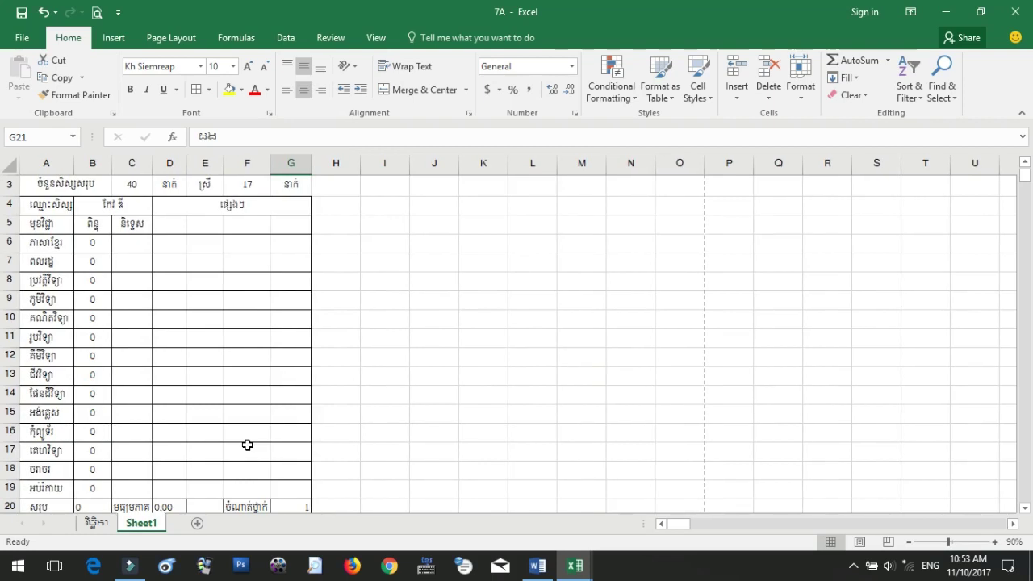
pyautogui.scroll(1, 280, 389)
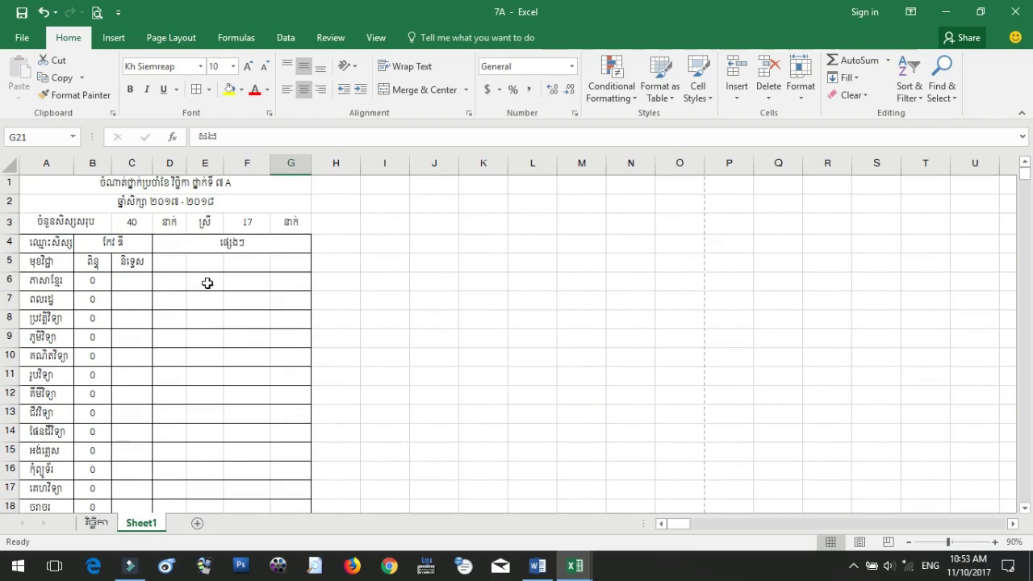
pyautogui.scroll(-1, 205, 267)
pyautogui.scroll(-3, 205, 267)
pyautogui.scroll(2, 205, 267)
pyautogui.scroll(1, 205, 267)
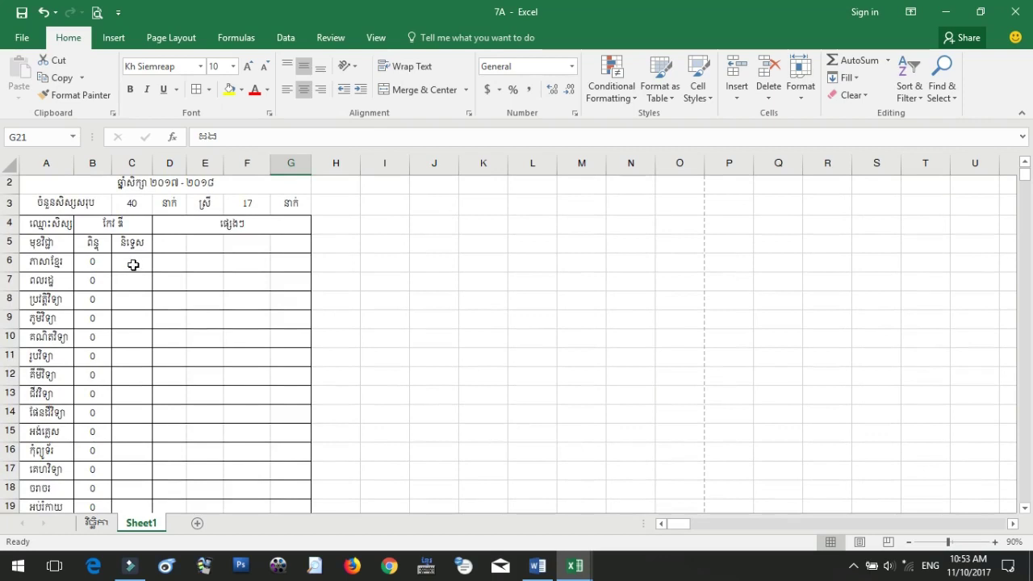
pyautogui.click(133, 265)
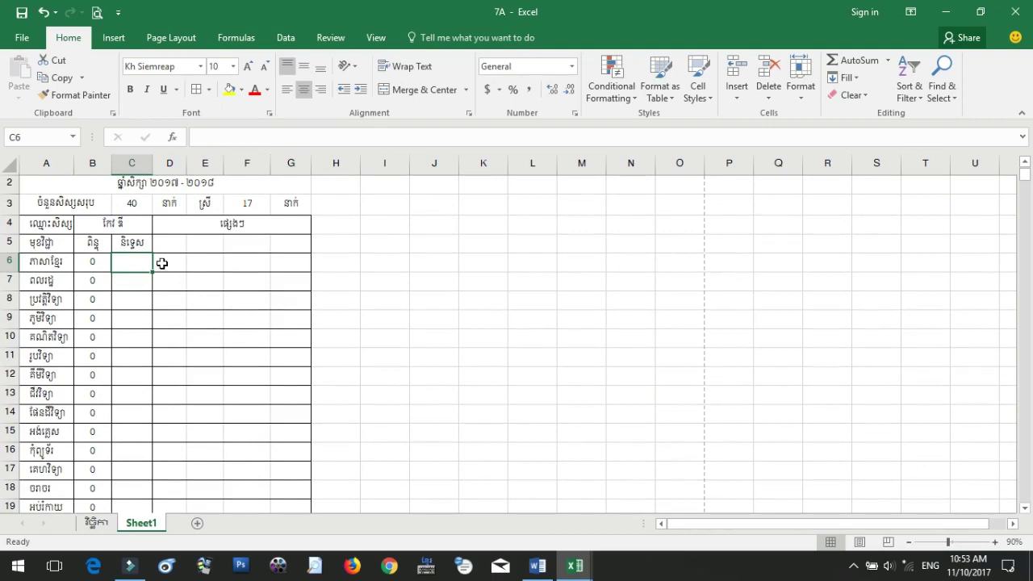
pyautogui.moveTo(154, 167); pyautogui.dragTo(366, 166)
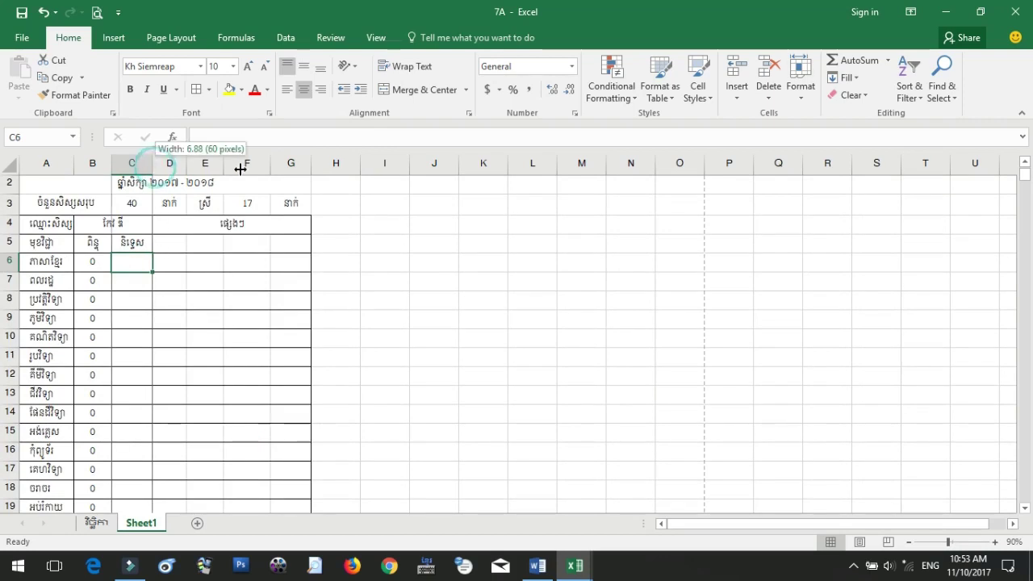
pyautogui.click(202, 236)
pyautogui.moveTo(948, 542); pyautogui.dragTo(976, 542)
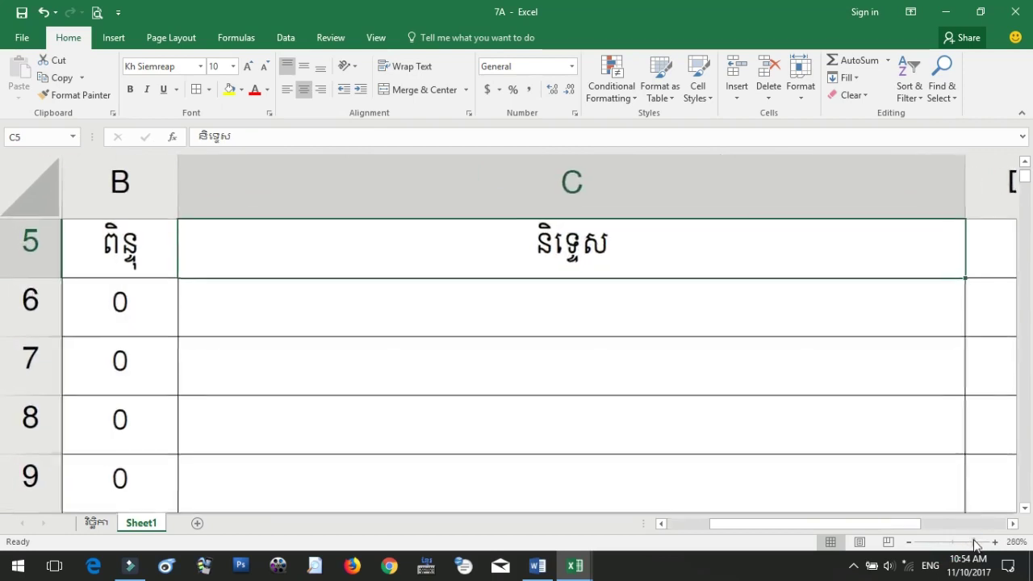
pyautogui.click(444, 308)
# - Start C6's formula with =IF(B6<50,"ខ្សោយ" as the first condition
pyautogui.write('=')
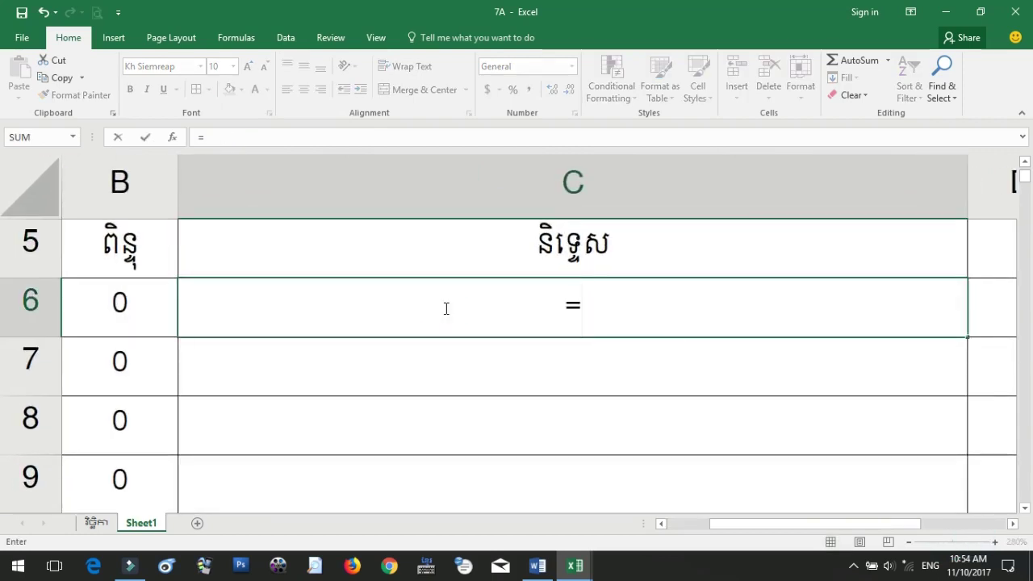
pyautogui.write('if(')
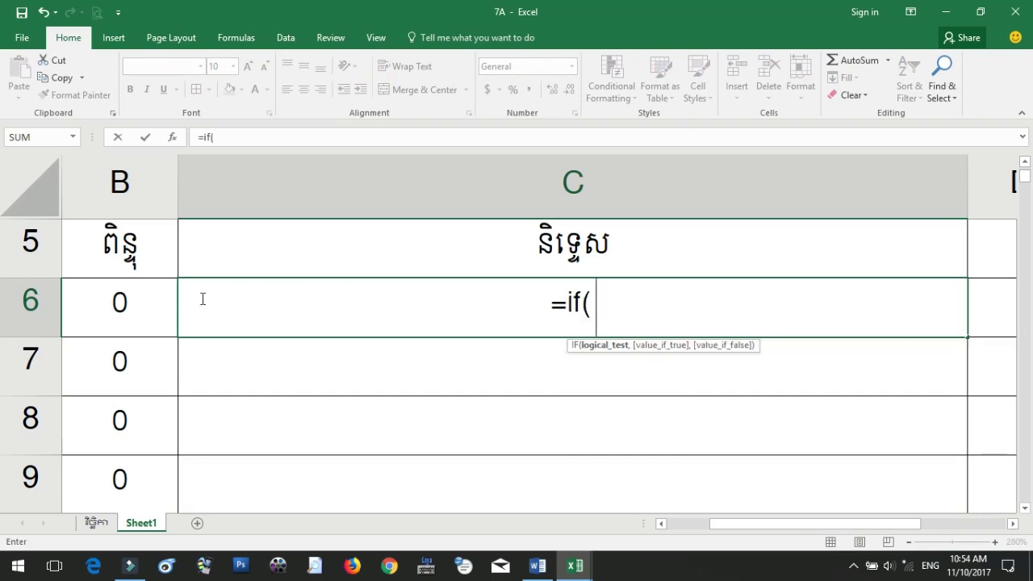
pyautogui.click(124, 306)
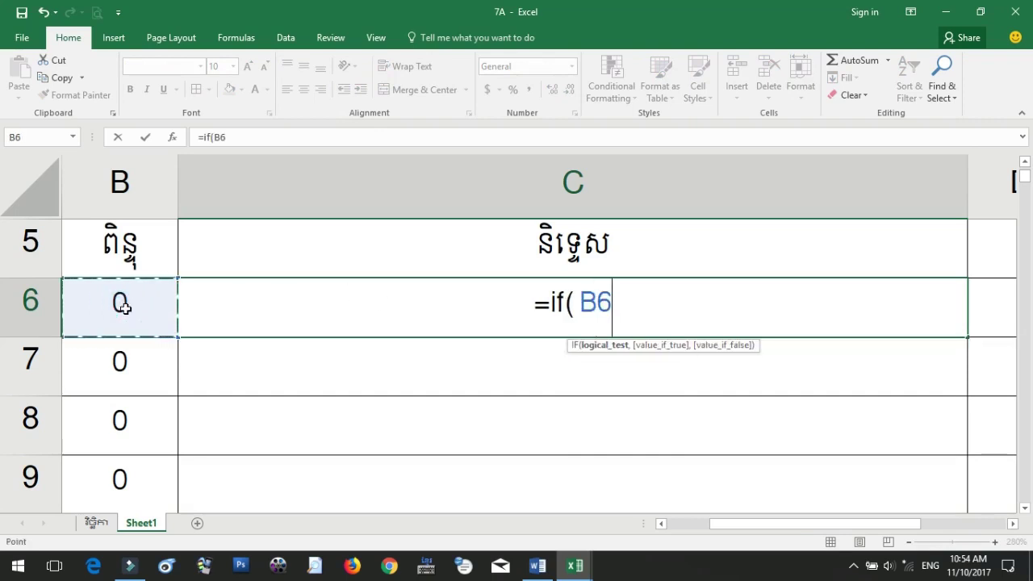
pyautogui.write('<')
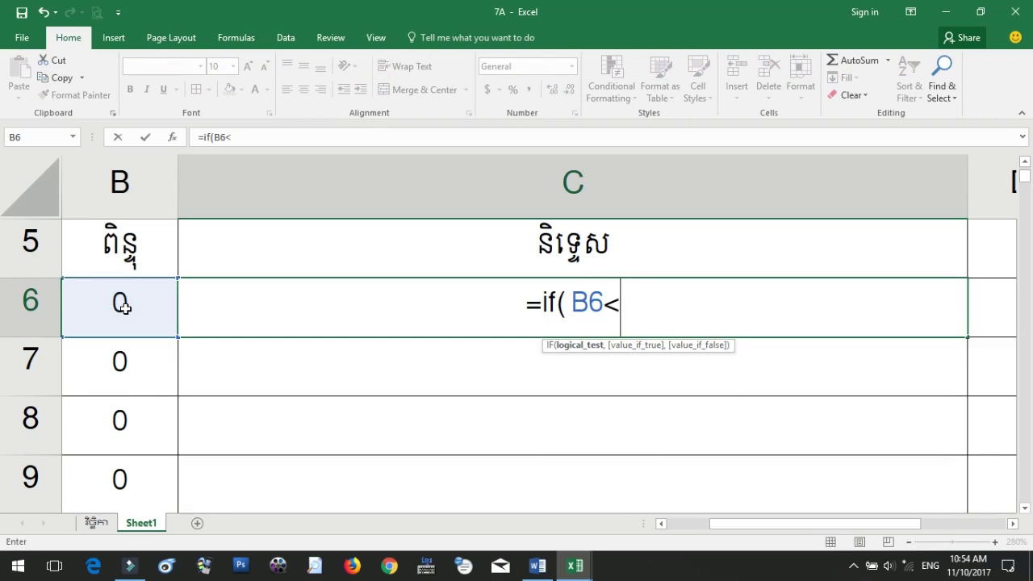
pyautogui.write('50.')
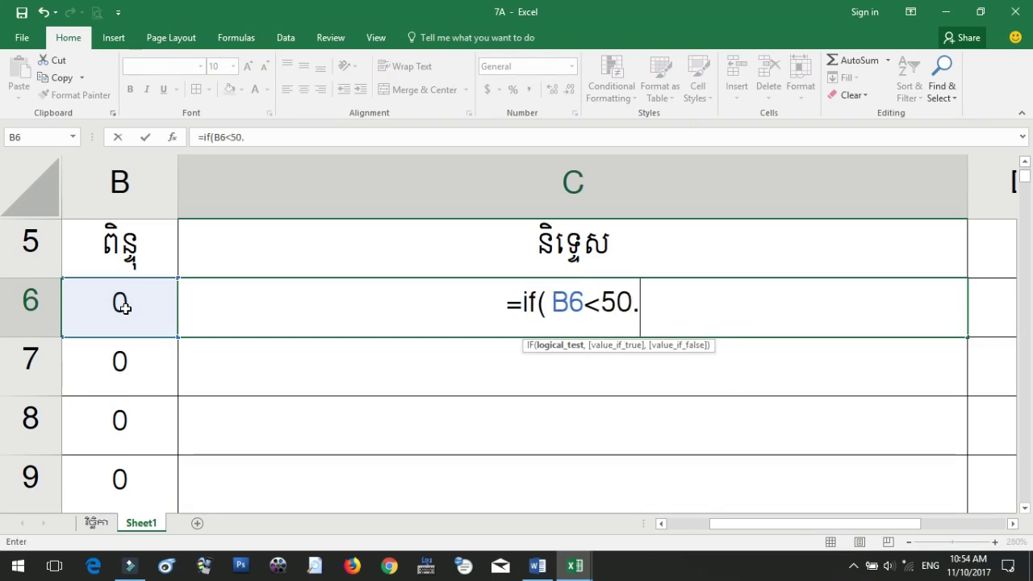
pyautogui.press('BackSpace')
pyautogui.write(',')
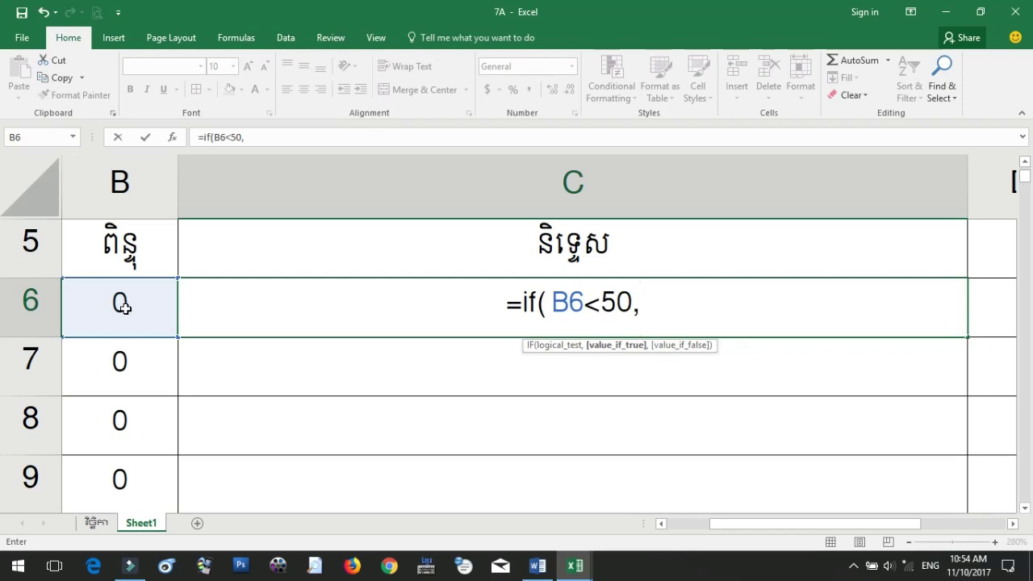
pyautogui.write('"')
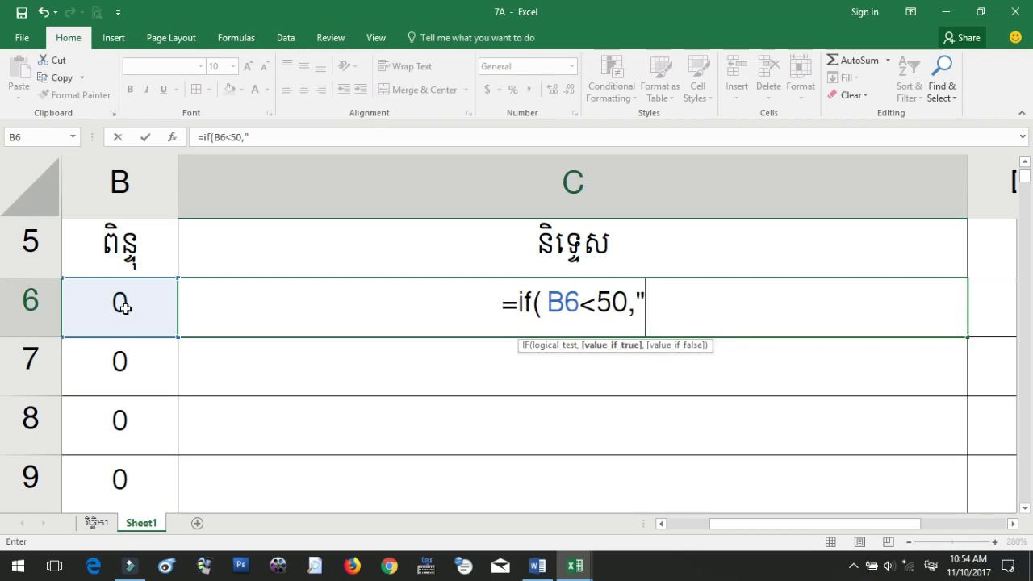
pyautogui.write('ខ្សោយ')
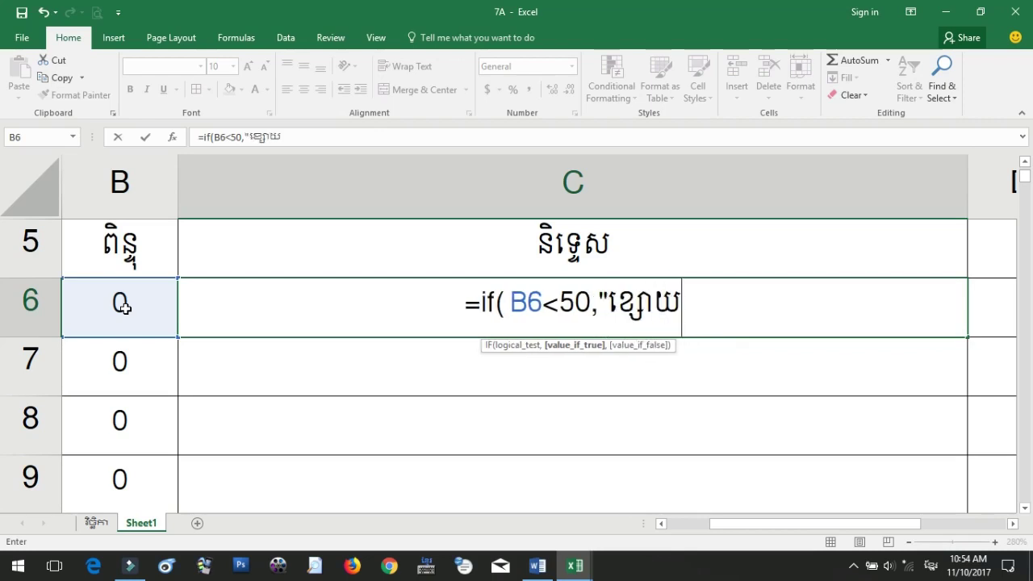
pyautogui.write('"')
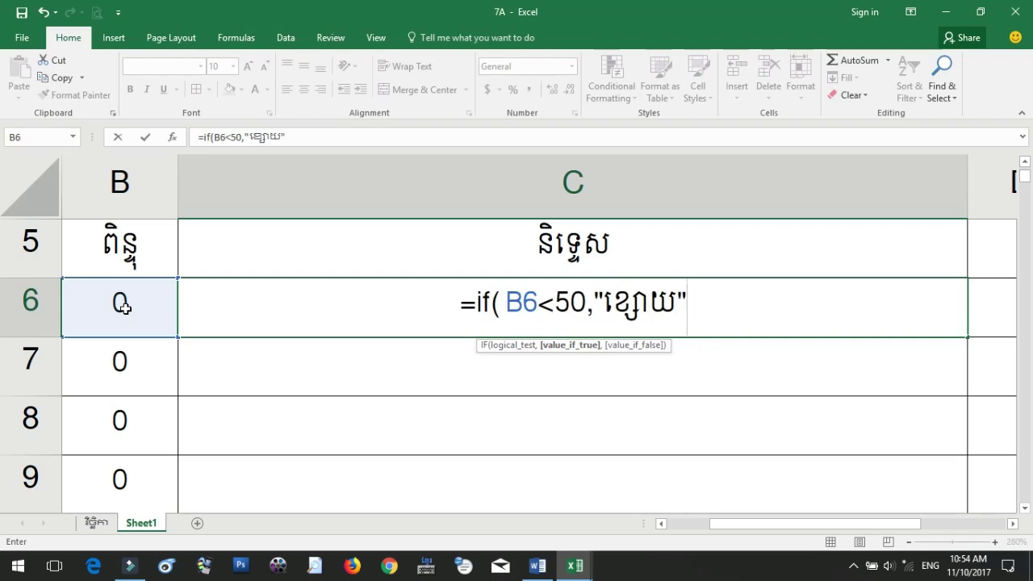
pyautogui.write('.')
pyautogui.press('BackSpace')
# - Add the nested condition IF(B6<65,"មធ្យម" to the C6 formula
pyautogui.write(',')
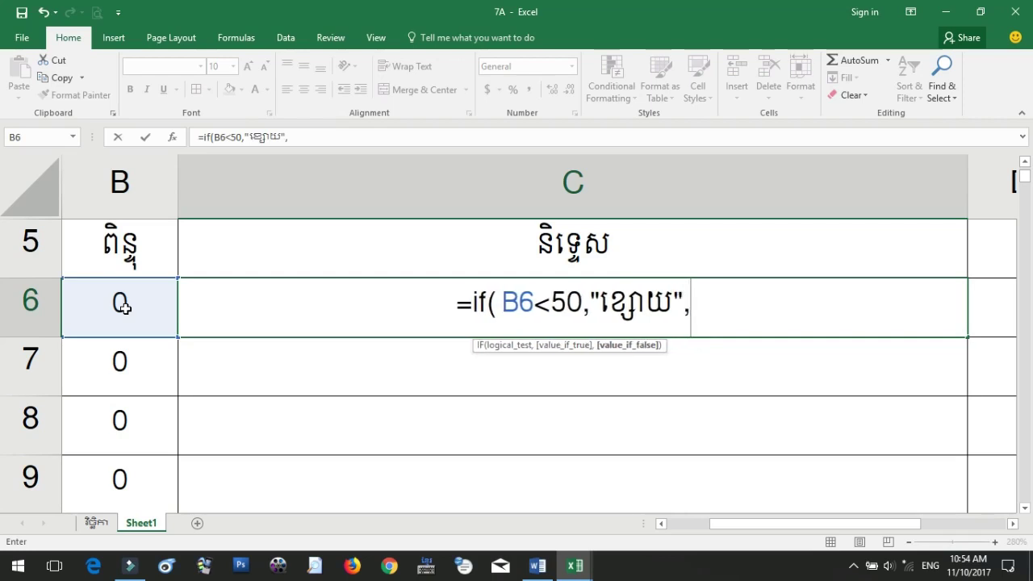
pyautogui.write('if(')
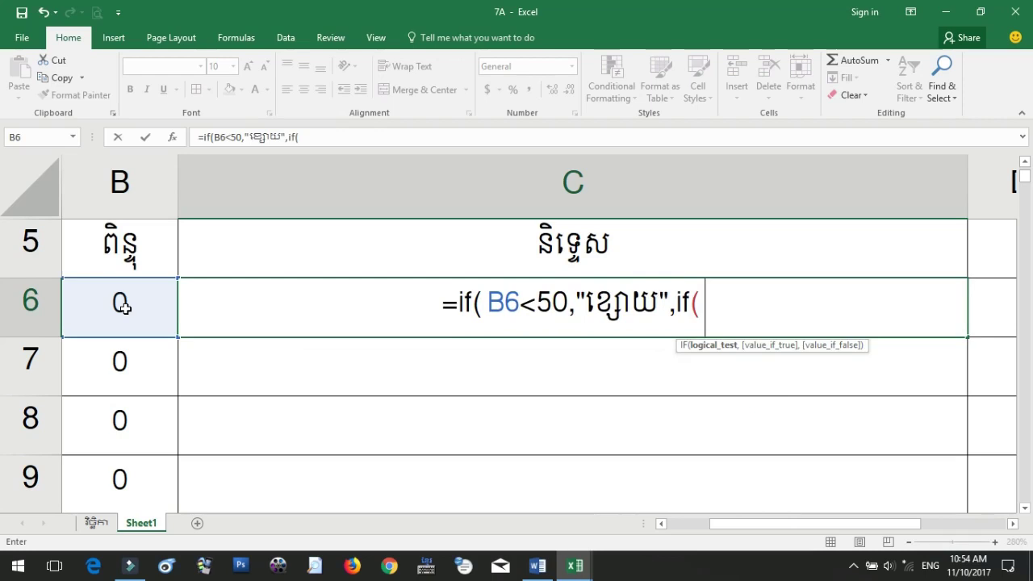
pyautogui.click(132, 307)
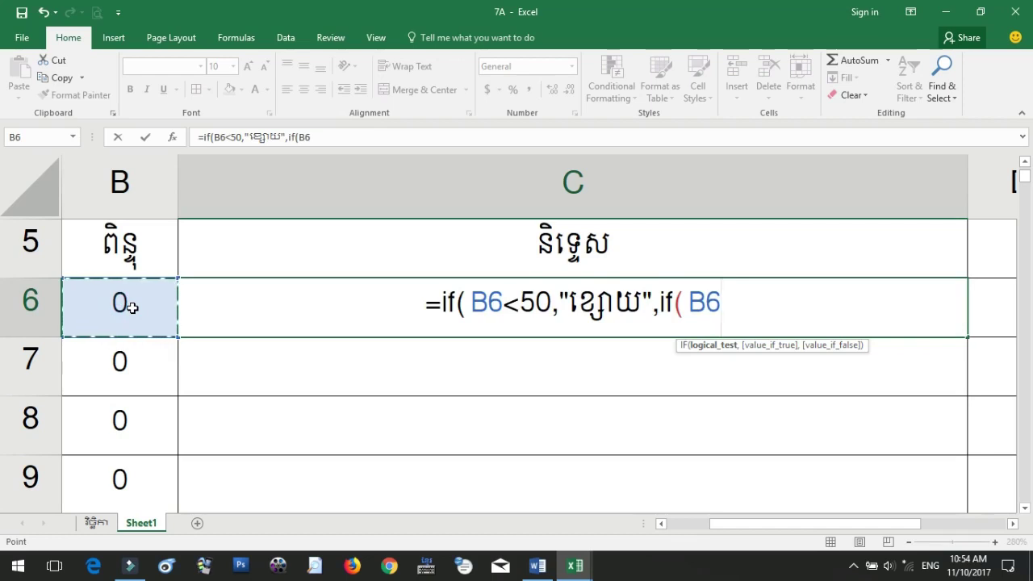
pyautogui.write('<')
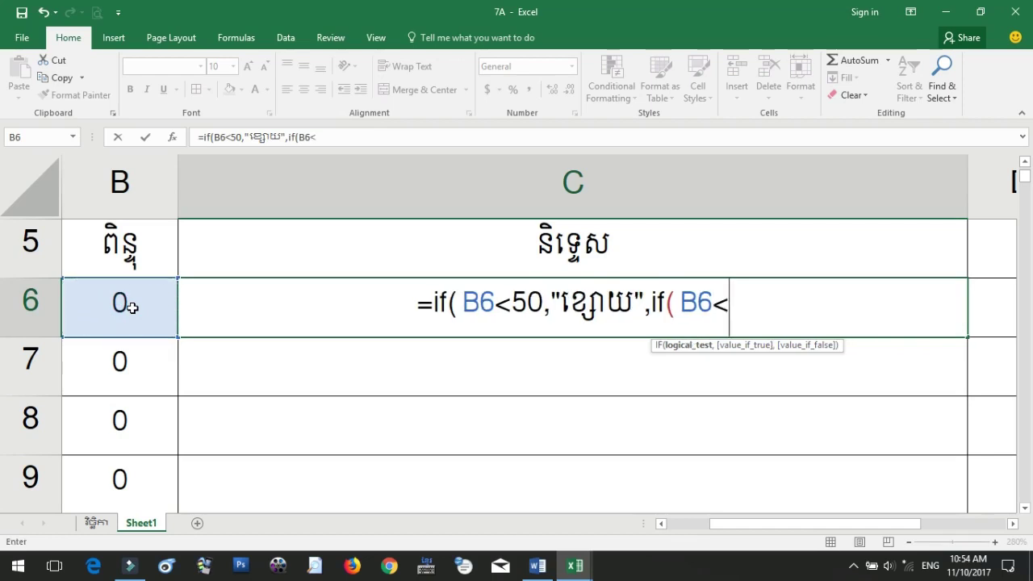
pyautogui.write('65')
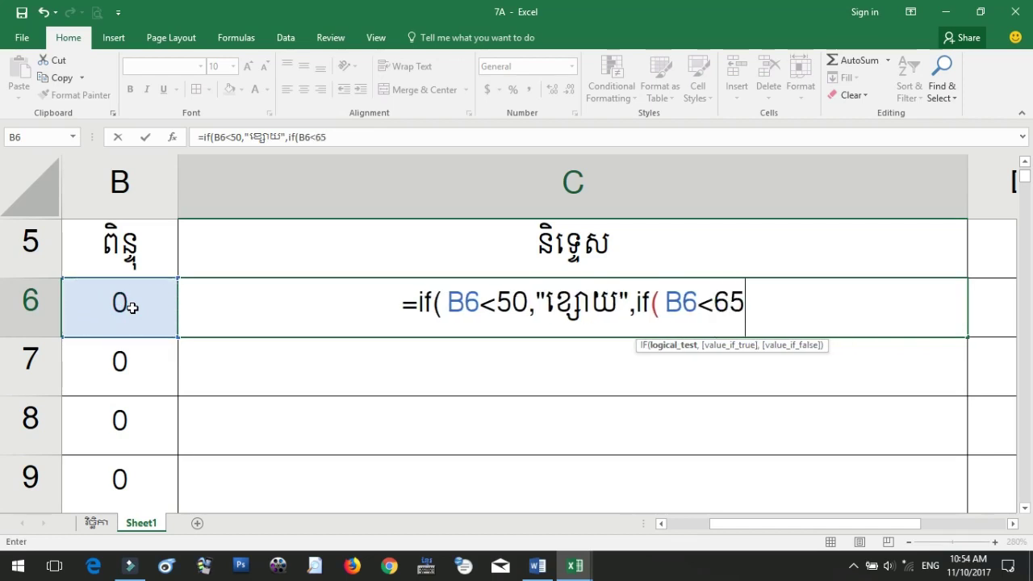
pyautogui.write(',')
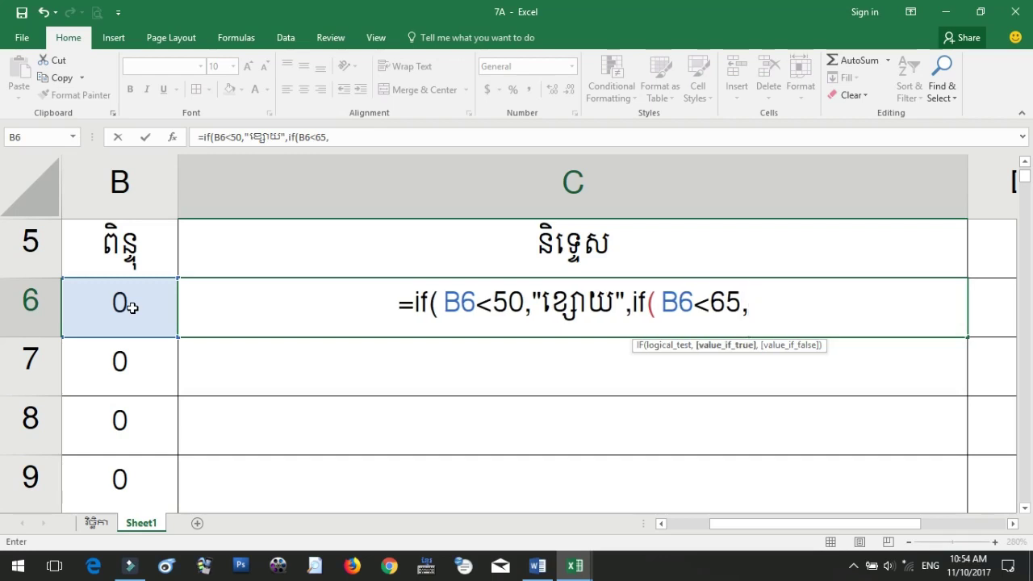
pyautogui.write('"មធ្យម')
pyautogui.hotkey('alt', 'shift')
pyautogui.write('"')
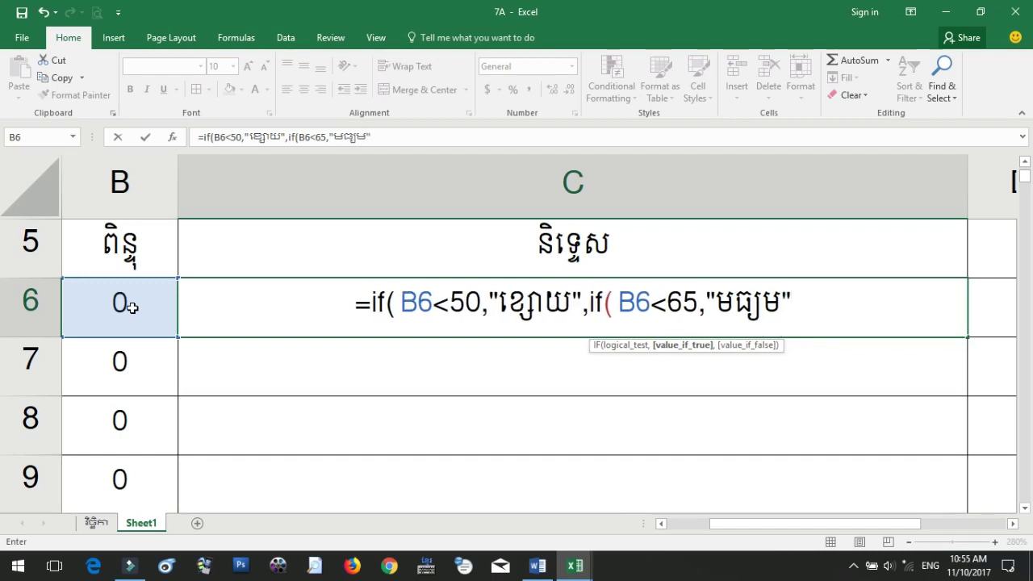
pyautogui.write(',if')
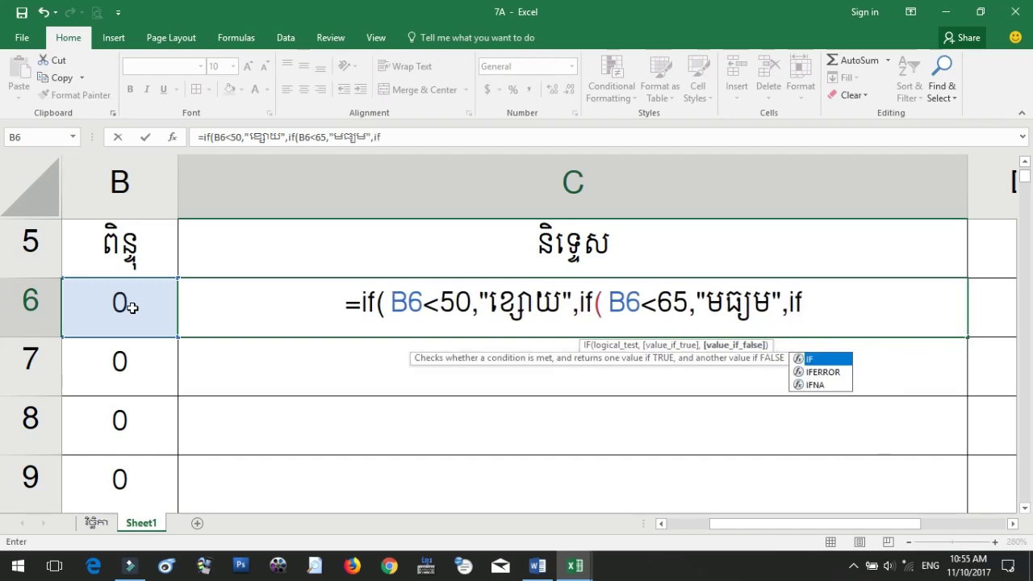
pyautogui.write('(')
# - Add the final condition B6<80 giving ល្អបង្គួរ, otherwise ល្អ, and commit the formula
pyautogui.click(119, 301)
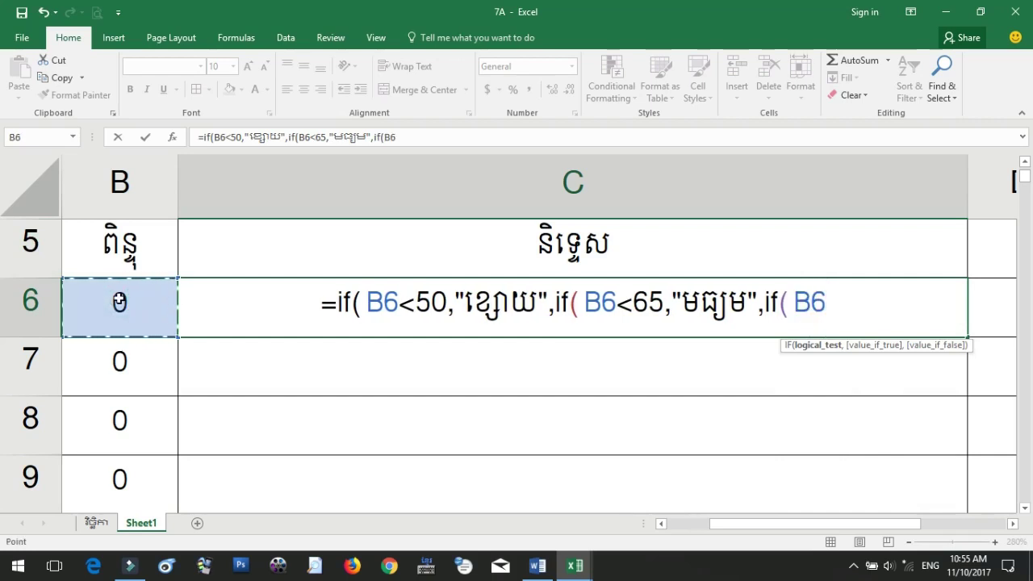
pyautogui.write('<')
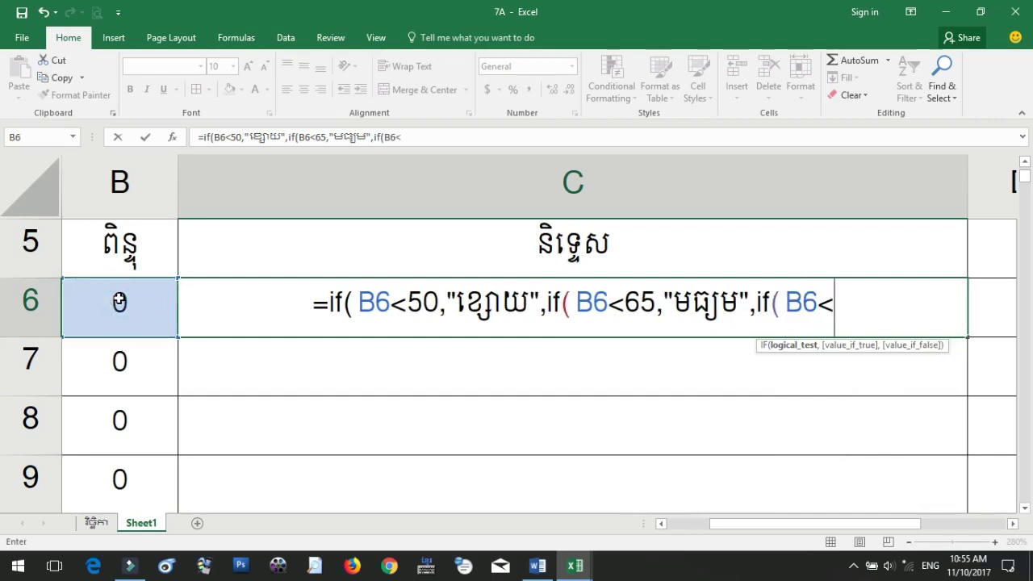
pyautogui.write('80,')
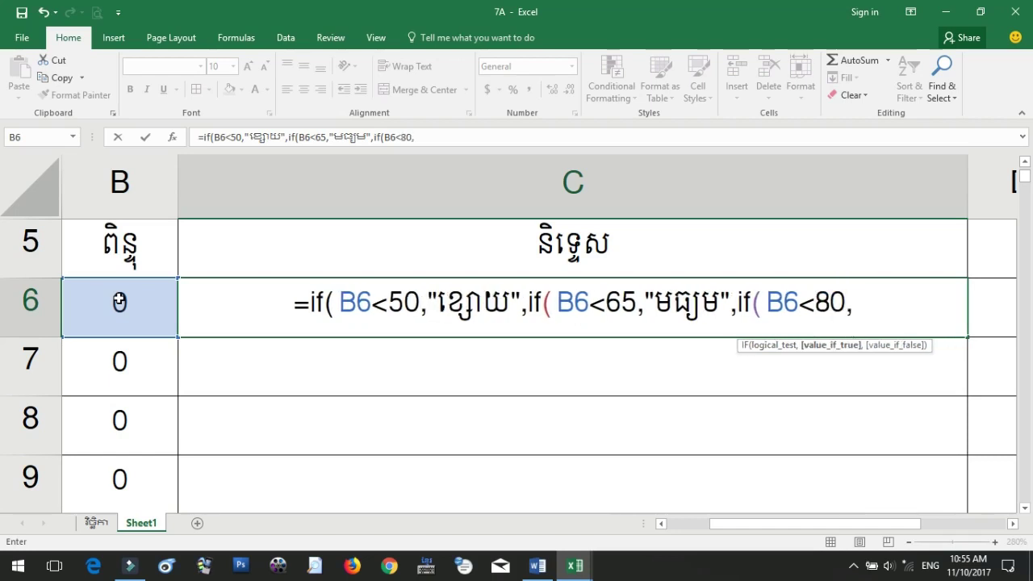
pyautogui.write('"')
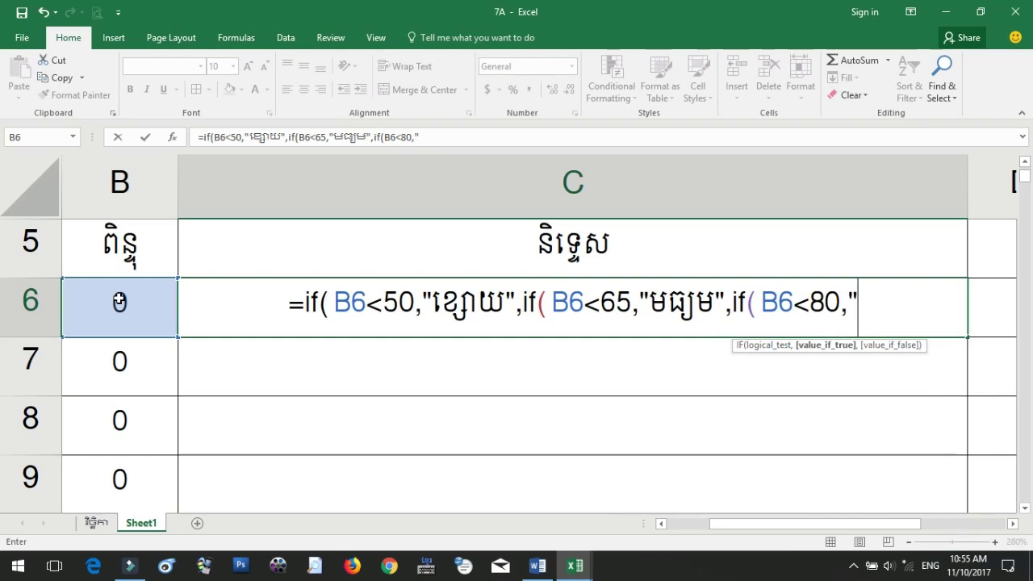
pyautogui.write('ល្អបង្គ')
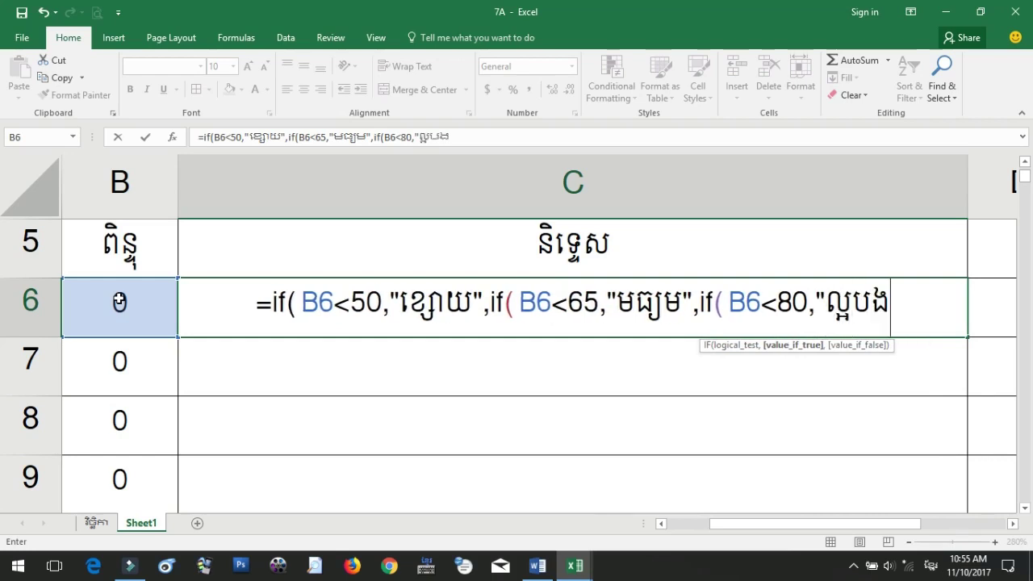
pyautogui.write('ួរ')
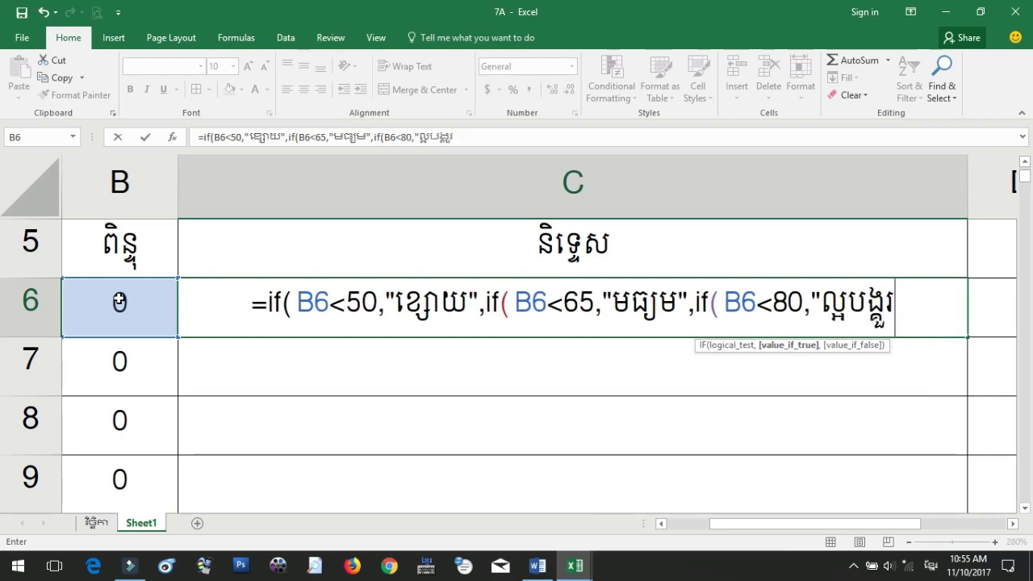
pyautogui.write('"')
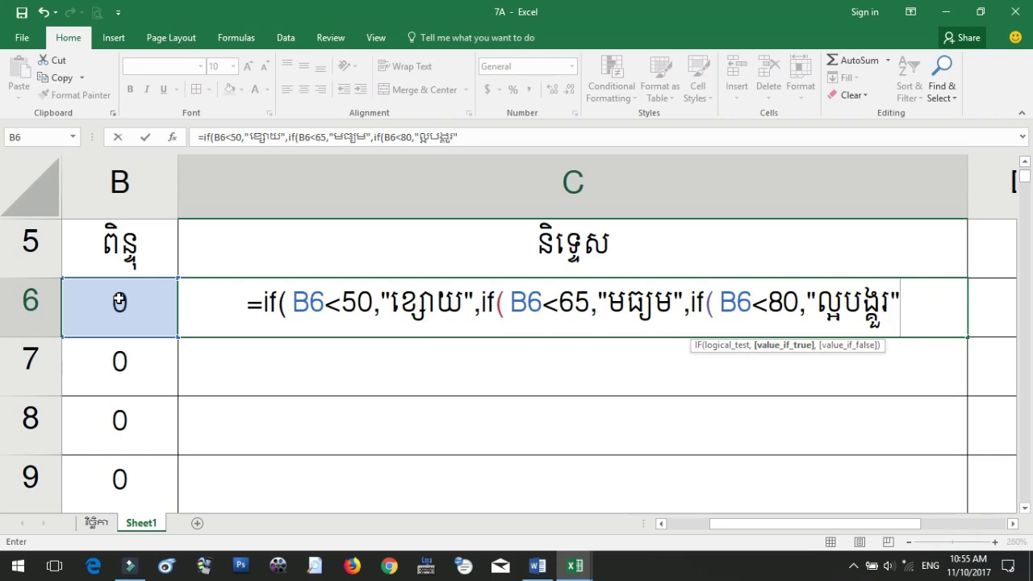
pyautogui.write(',')
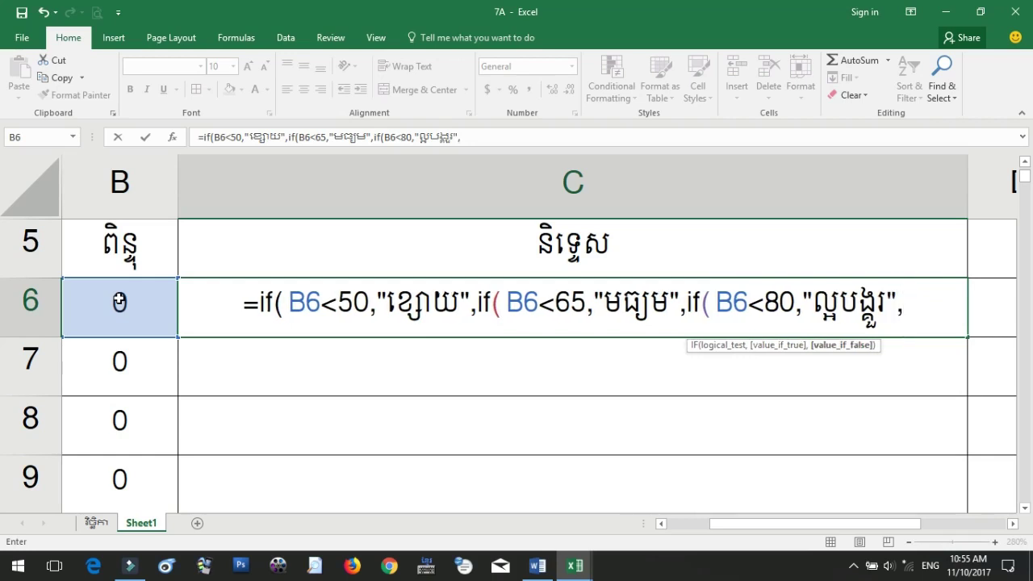
pyautogui.write('"')
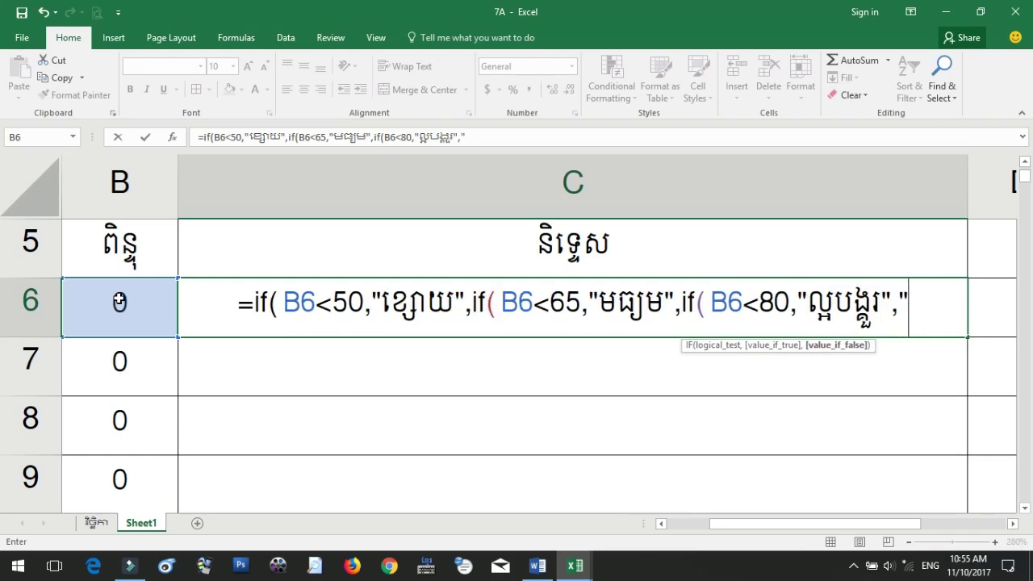
pyautogui.write('ល្អ')
pyautogui.hotkey('alt', 'shift')
pyautogui.write('"')
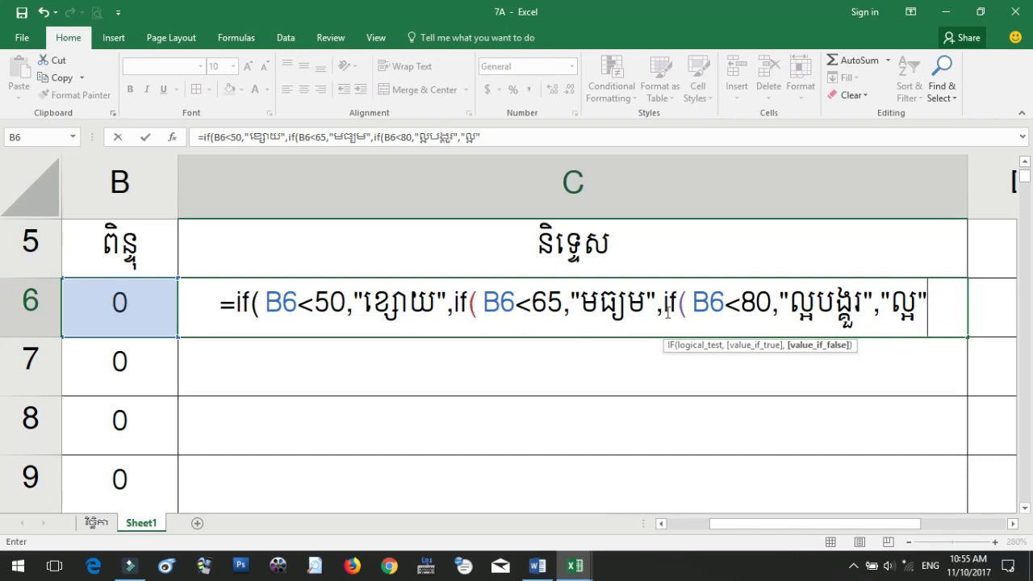
pyautogui.write(')))')
pyautogui.press('Return')
pyautogui.click(503, 279)
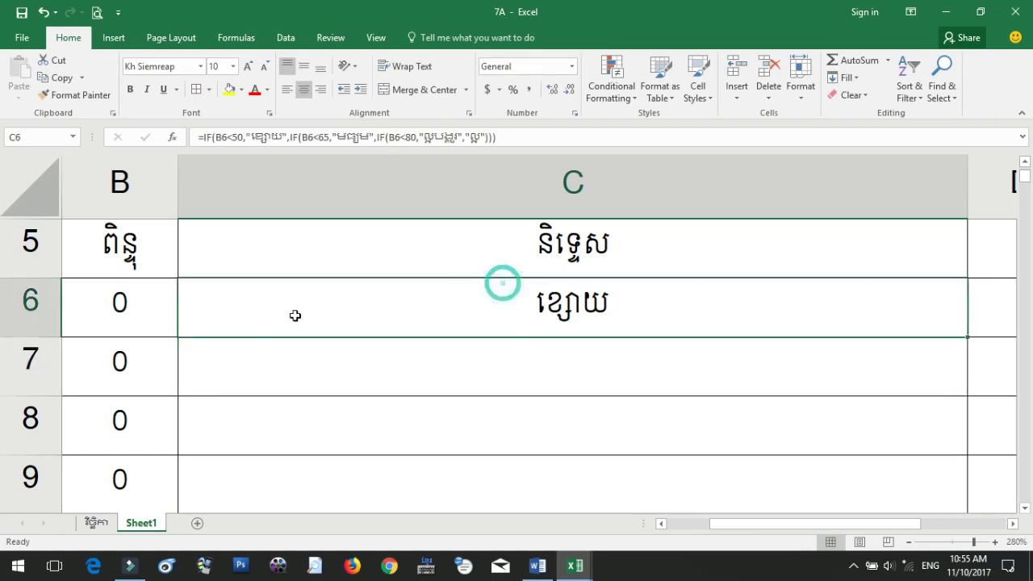
# - In C7 start =IF(B7<25,"ខ្សោយ" as the first grading condition
pyautogui.click(506, 373)
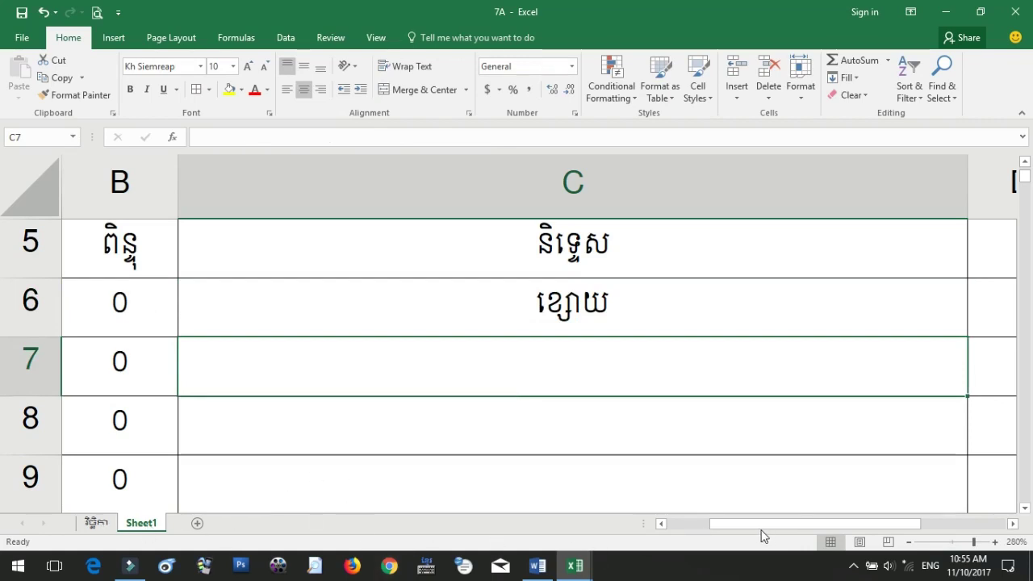
pyautogui.moveTo(761, 530); pyautogui.dragTo(726, 532)
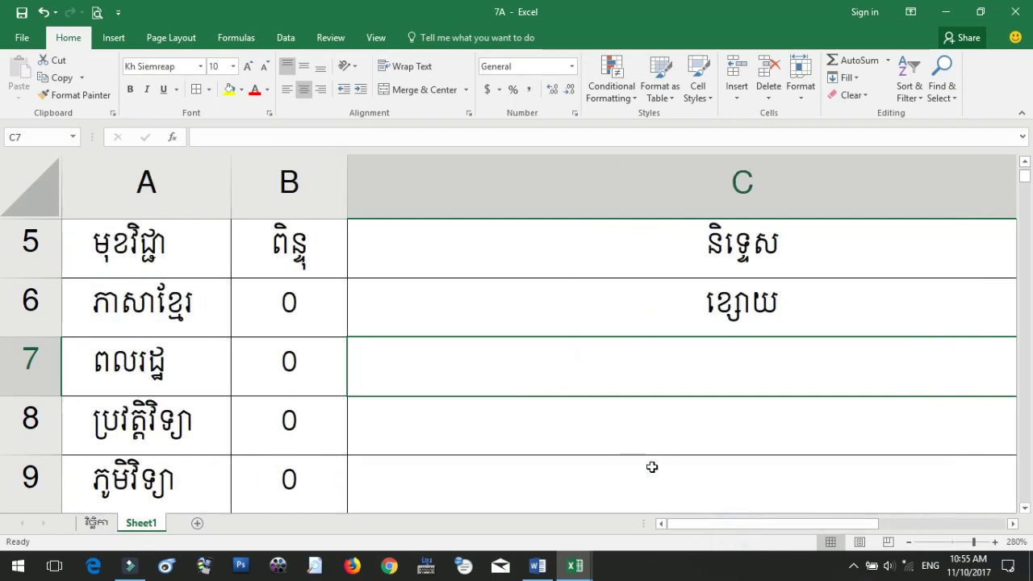
pyautogui.moveTo(720, 530); pyautogui.dragTo(761, 522)
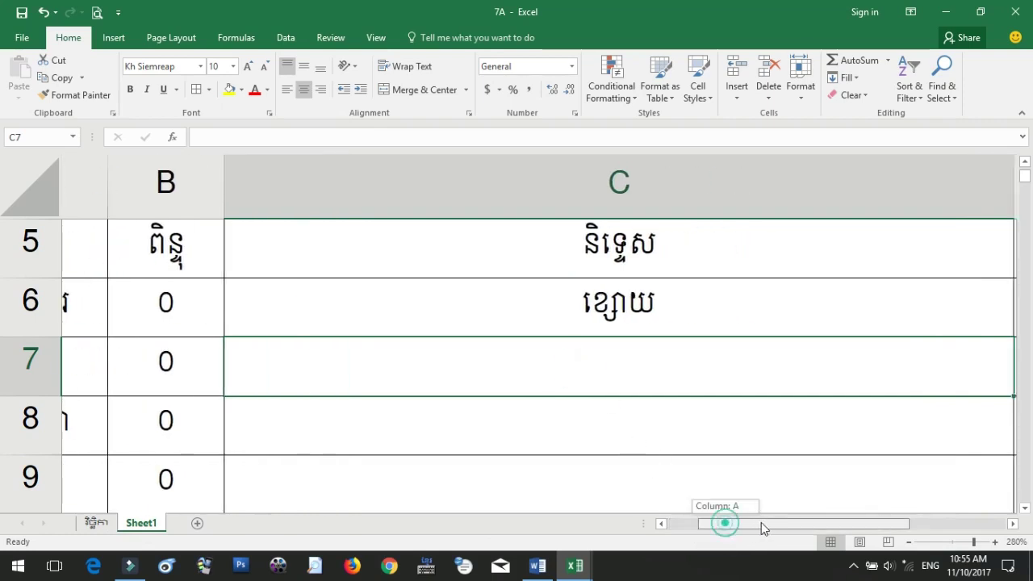
pyautogui.write('=if(')
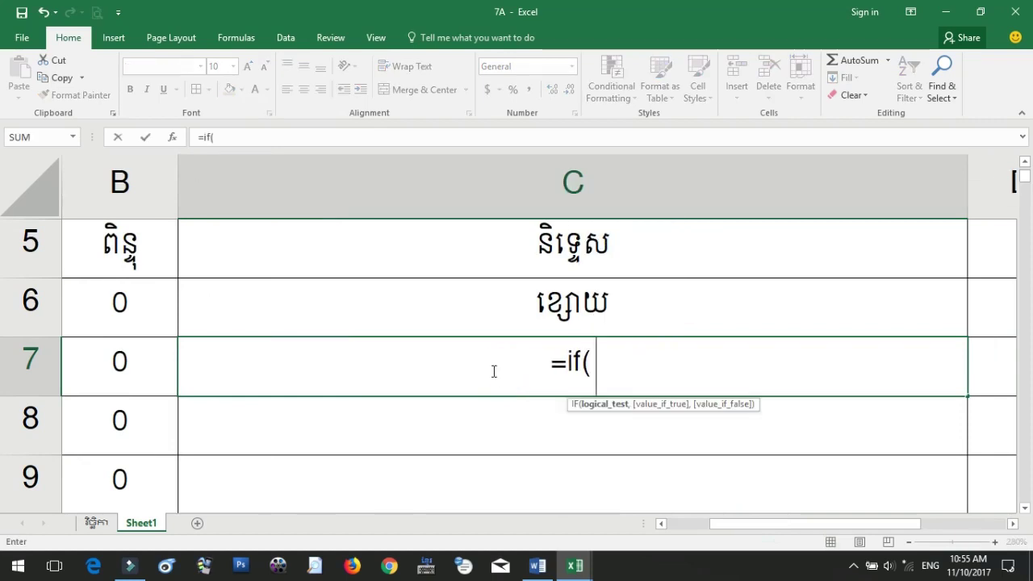
pyautogui.click(136, 372)
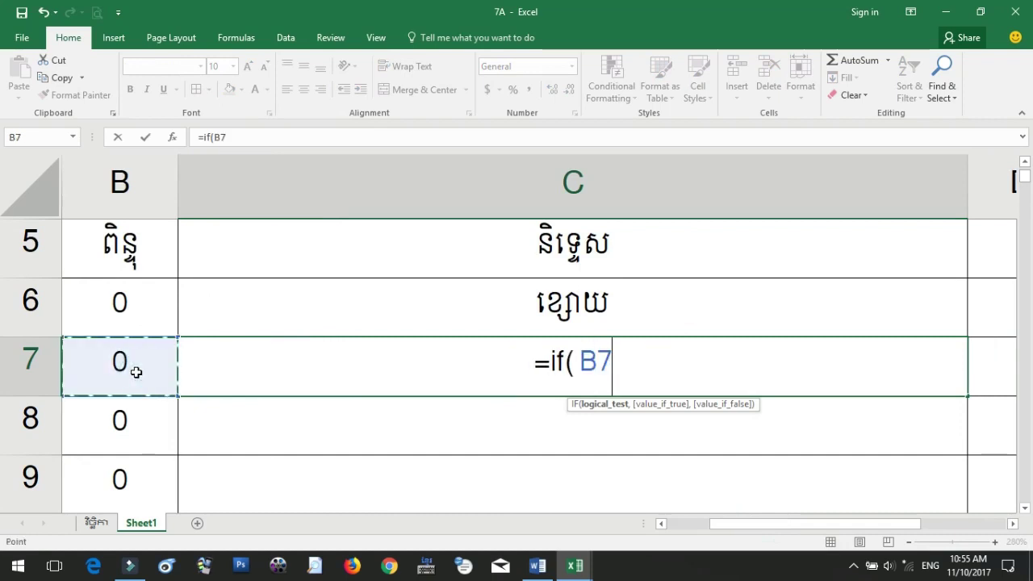
pyautogui.write('<25,')
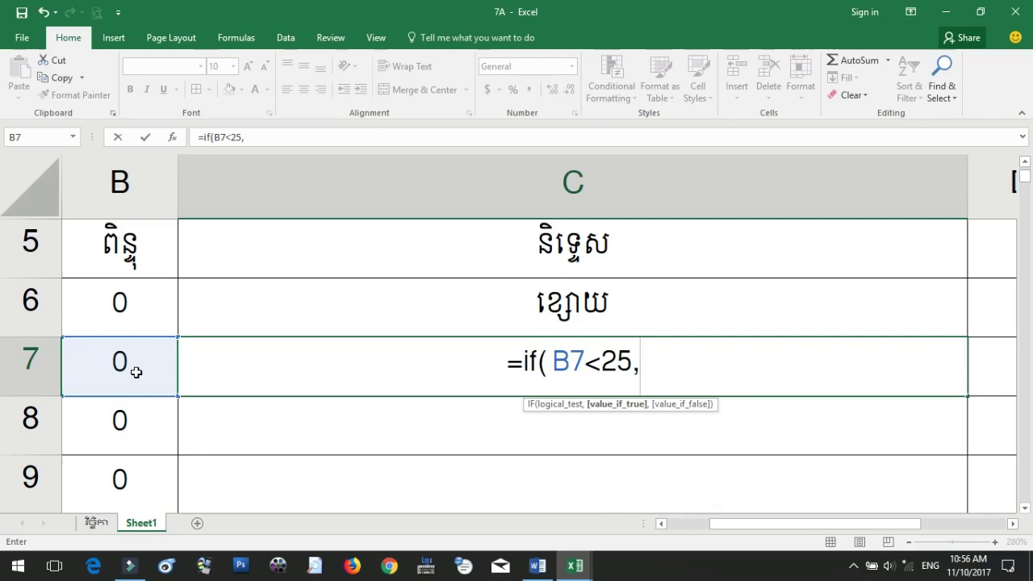
pyautogui.write('"ខ្សោយ')
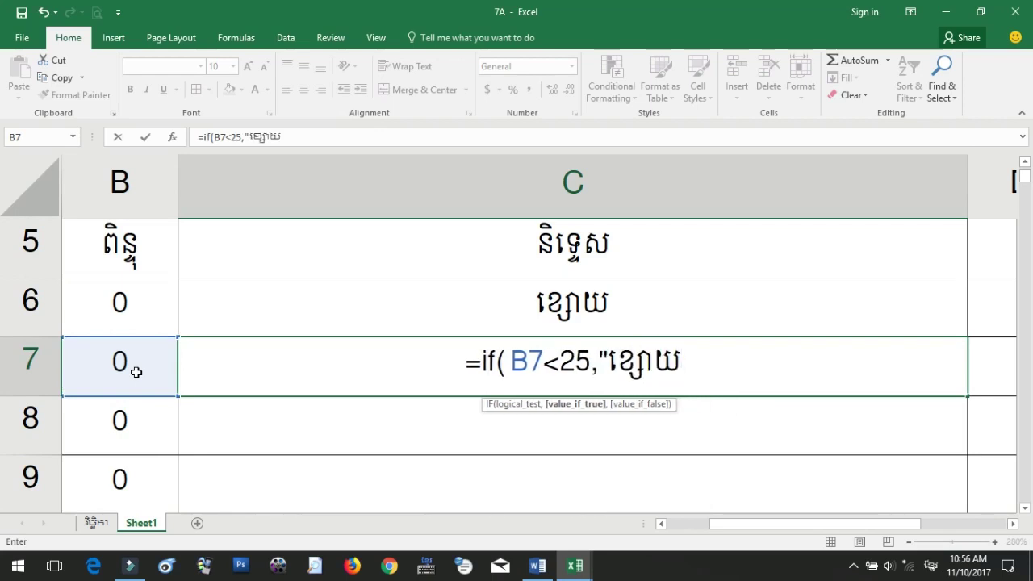
pyautogui.press('BackSpace')
pyautogui.press('BackSpace')
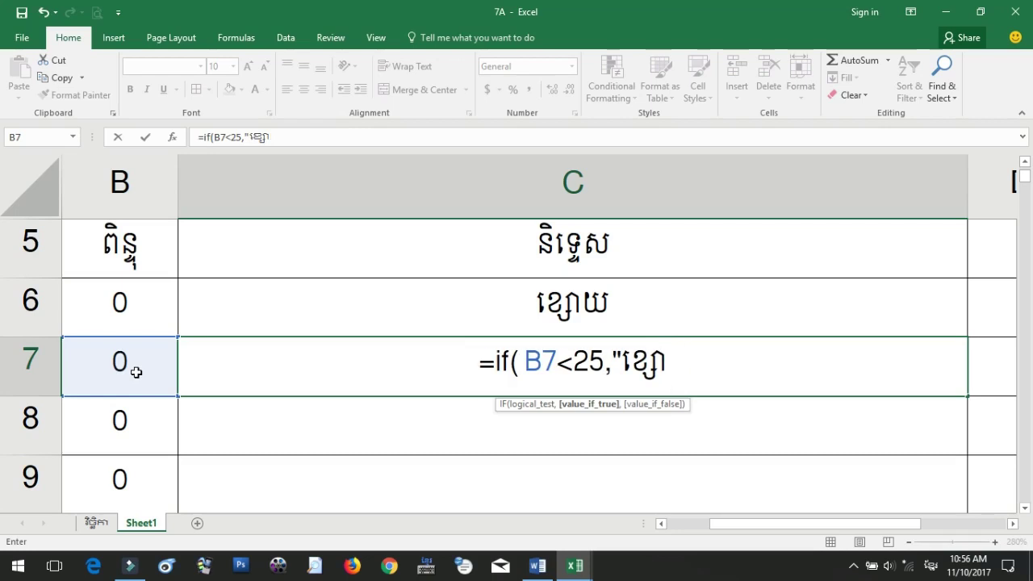
pyautogui.write('យ",i')
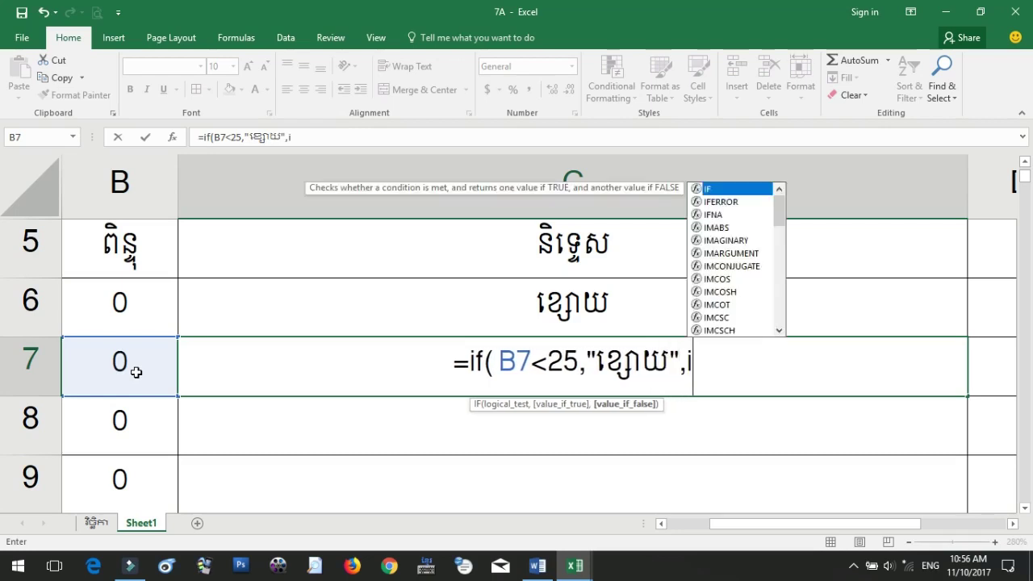
pyautogui.write('f(')
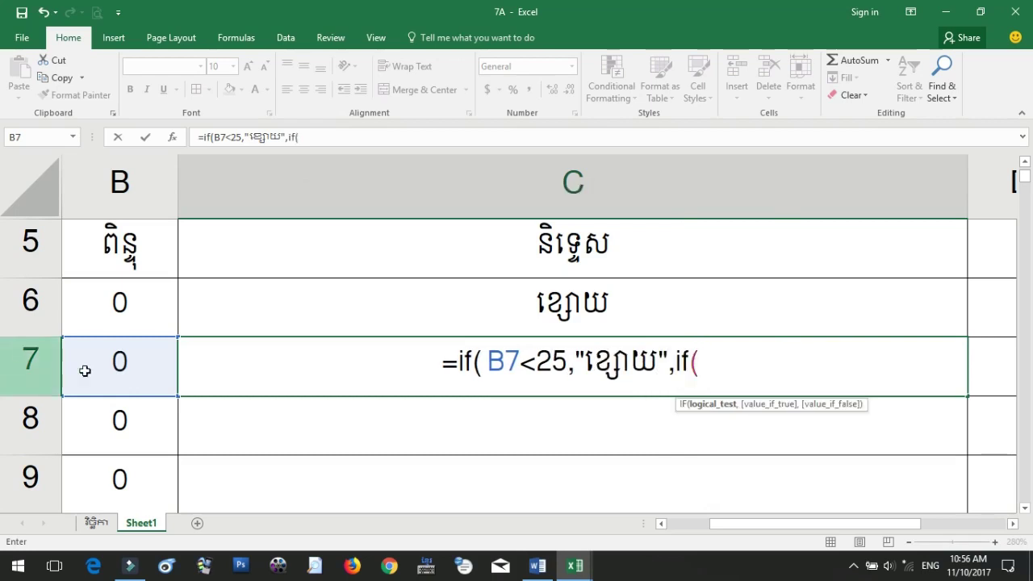
# - Add the nested condition IF(B7<33,"មធ្យម" to the C7 formula
pyautogui.click(97, 365)
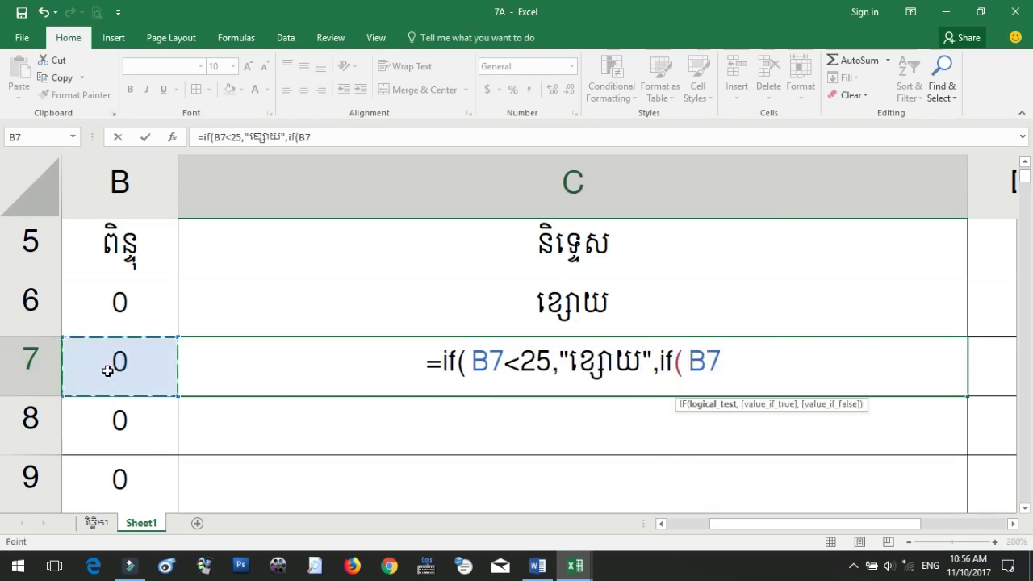
pyautogui.write('<')
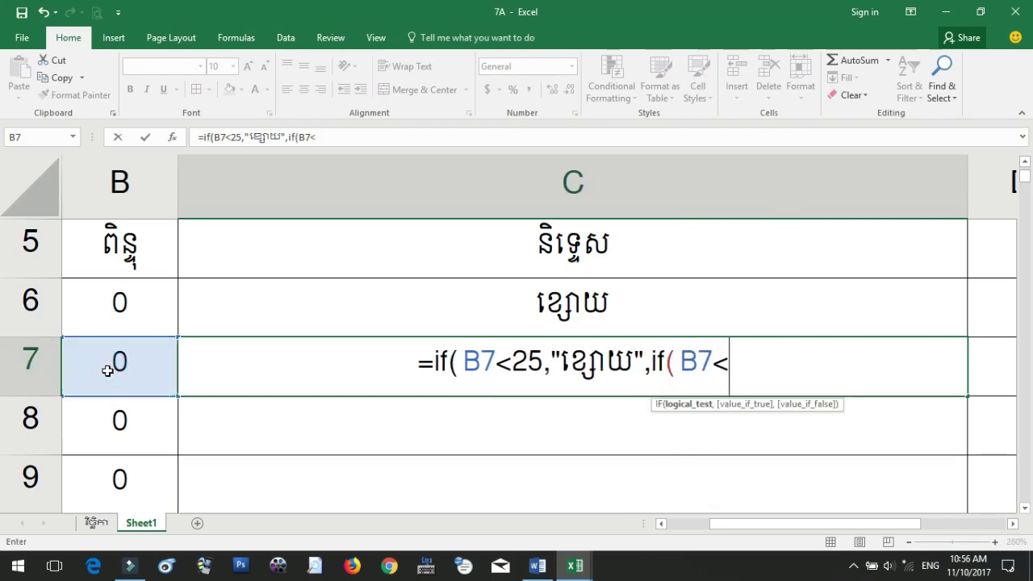
pyautogui.write('33')
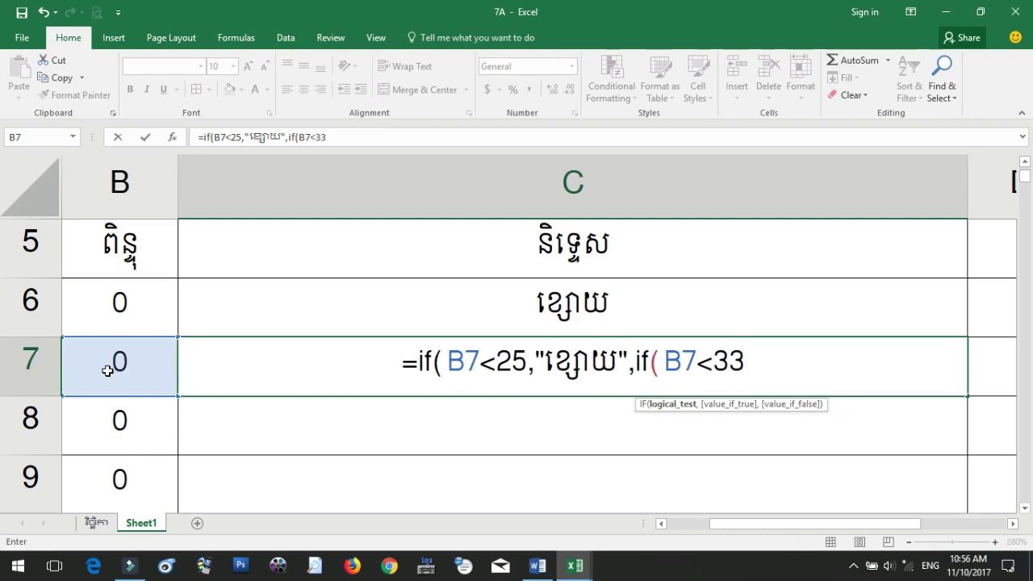
pyautogui.write(',')
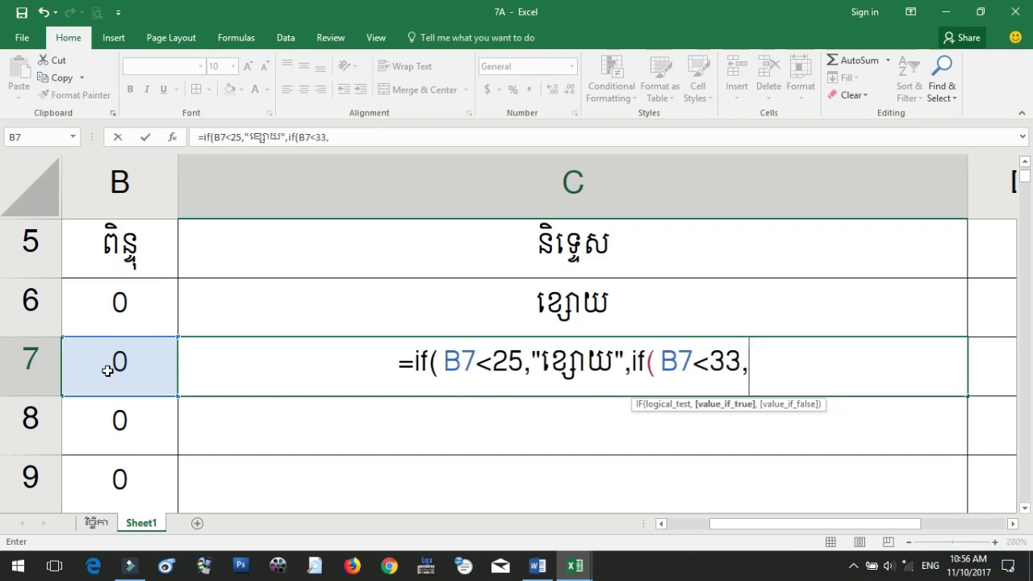
pyautogui.write('"')
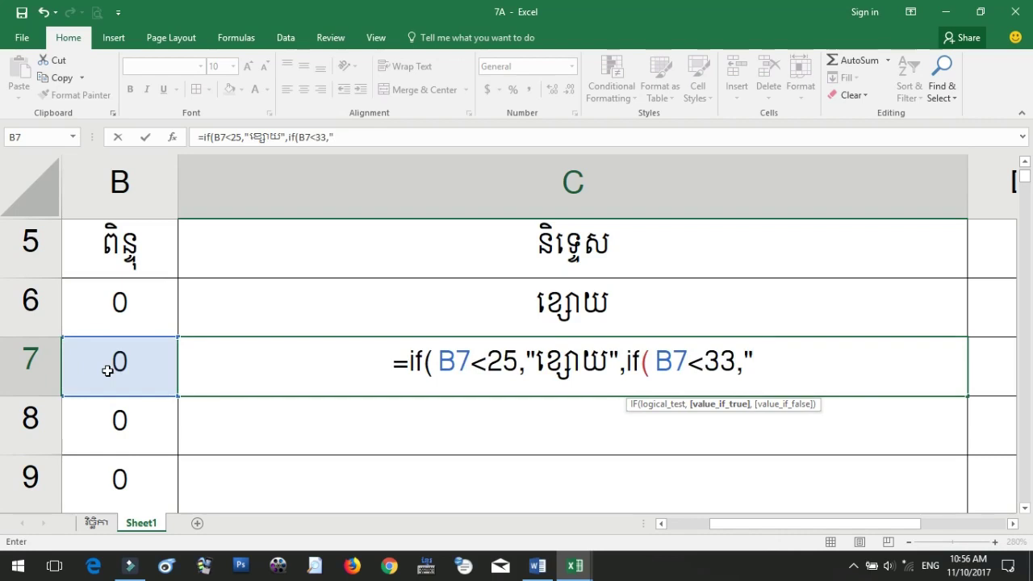
pyautogui.write('មធ')
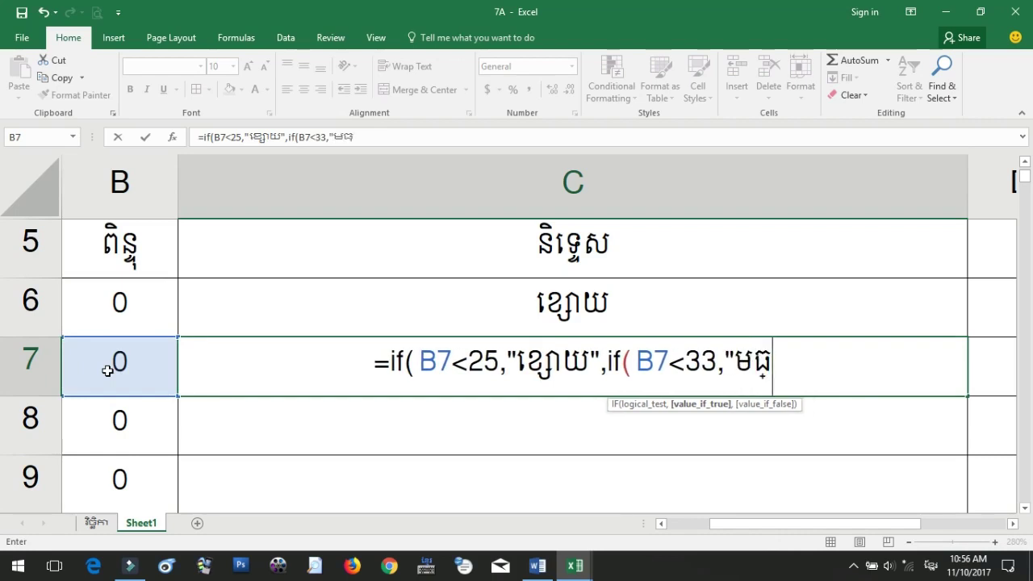
pyautogui.write('្យម')
pyautogui.hotkey('alt', 'shift')
pyautogui.write('"')
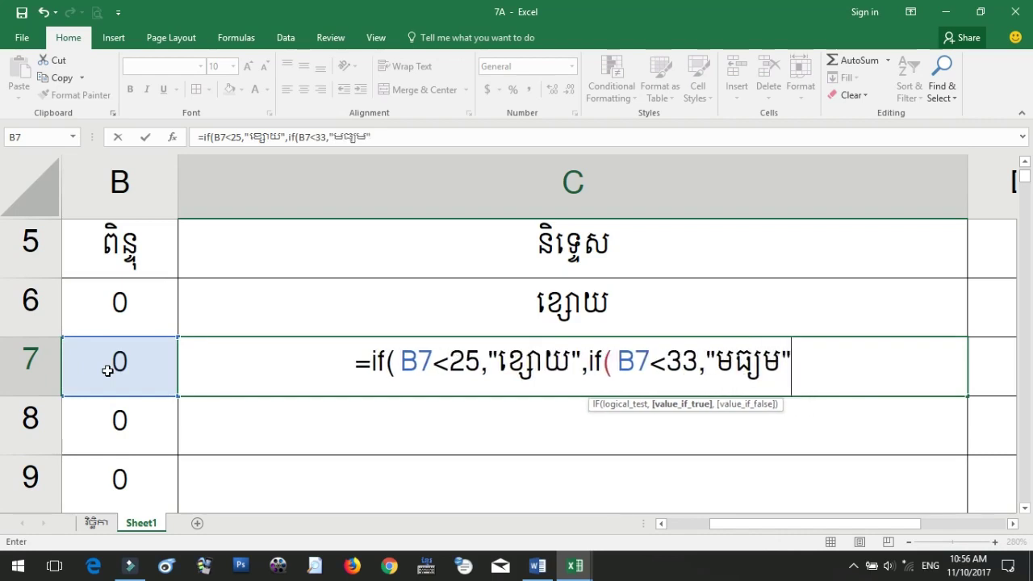
pyautogui.write(',if')
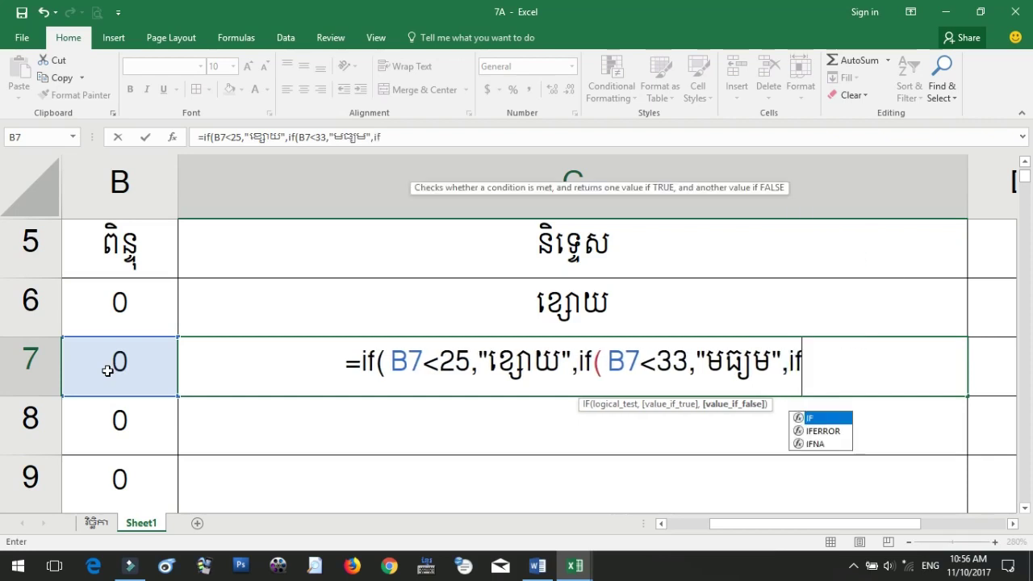
pyautogui.write('(')
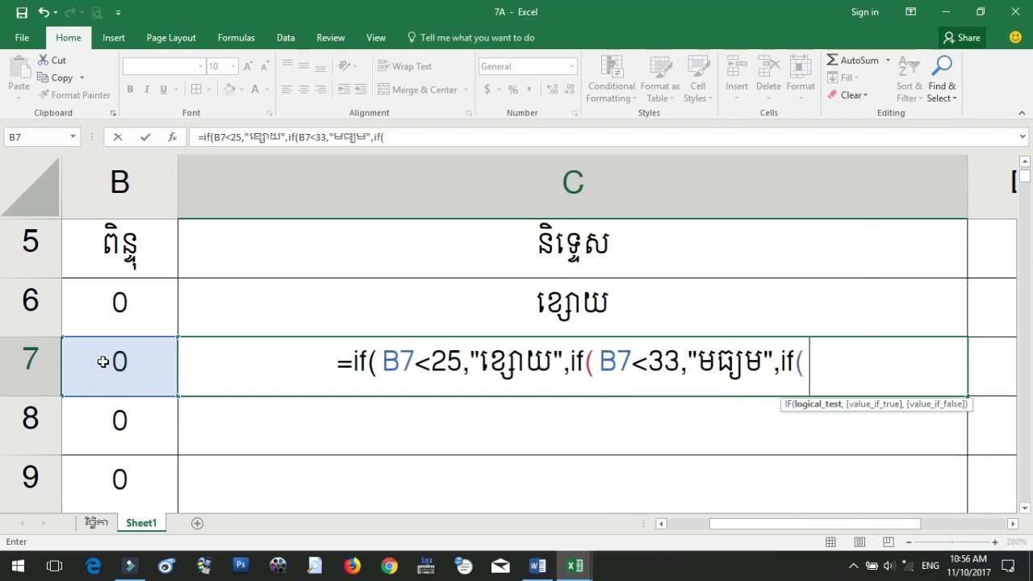
# - Add the third condition B7<40 returning ល្អបង្គួរ, fixing its last letter
pyautogui.click(126, 368)
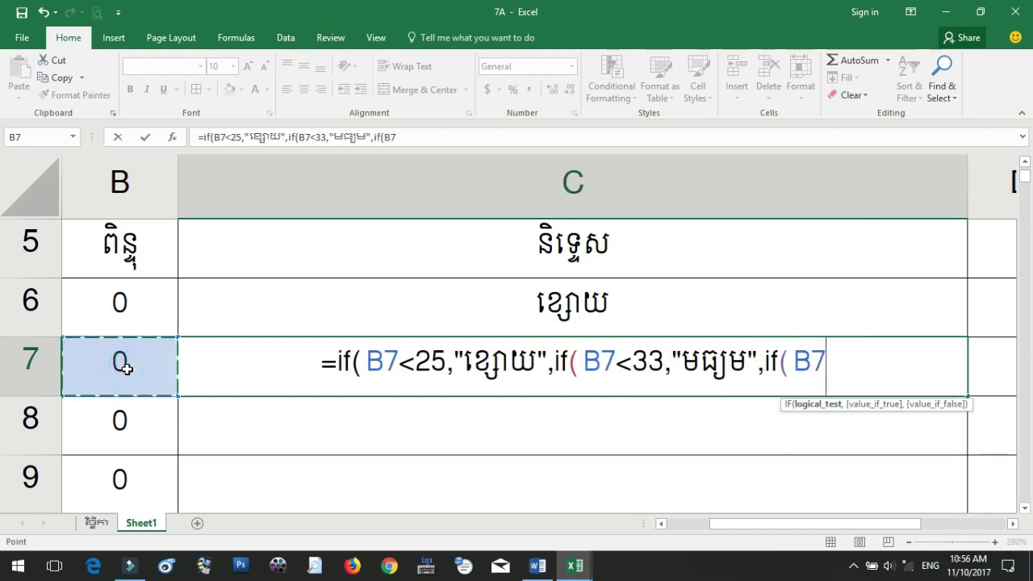
pyautogui.write('<')
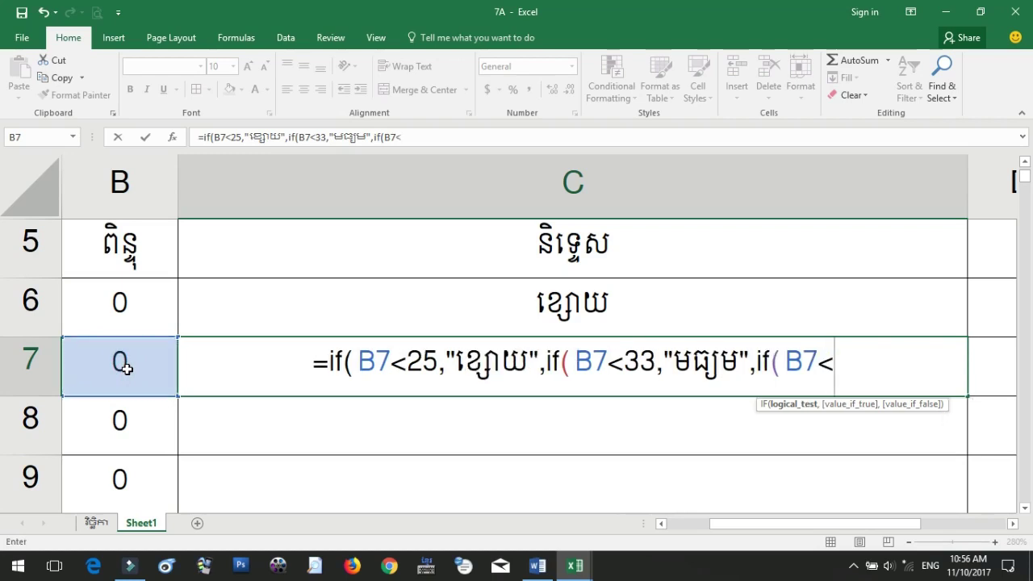
pyautogui.write('40')
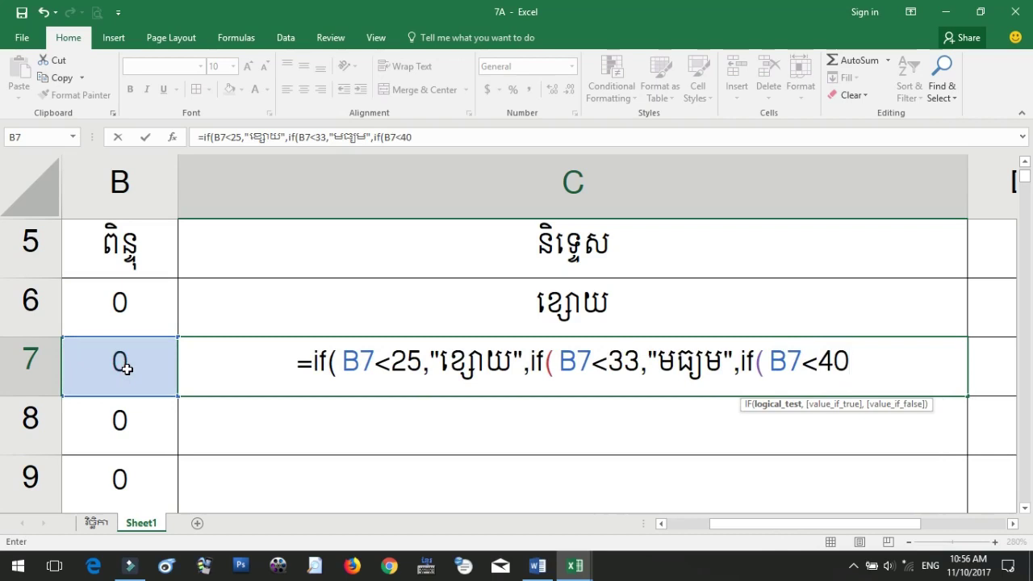
pyautogui.write(',"')
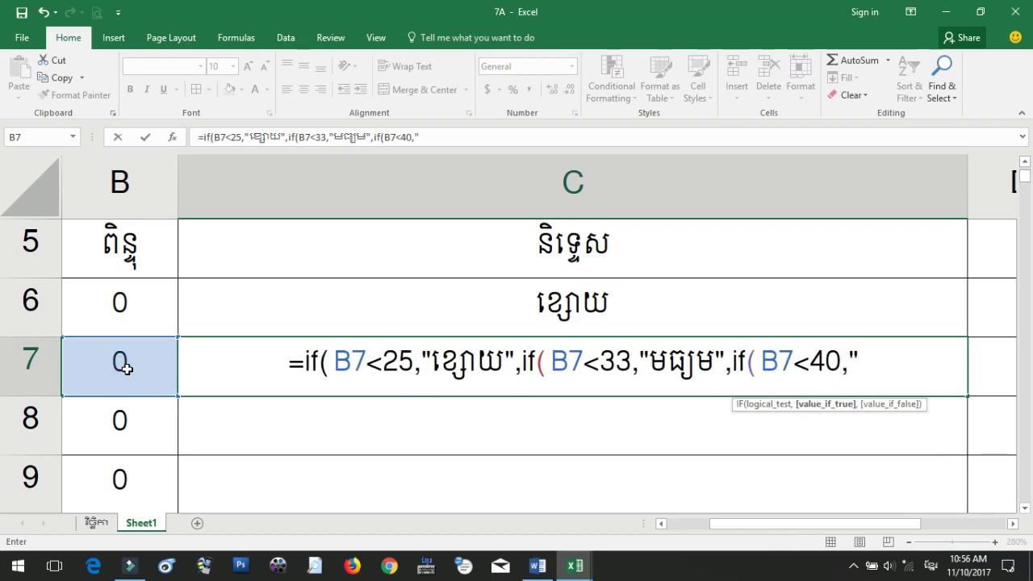
pyautogui.write('ល្អបង')
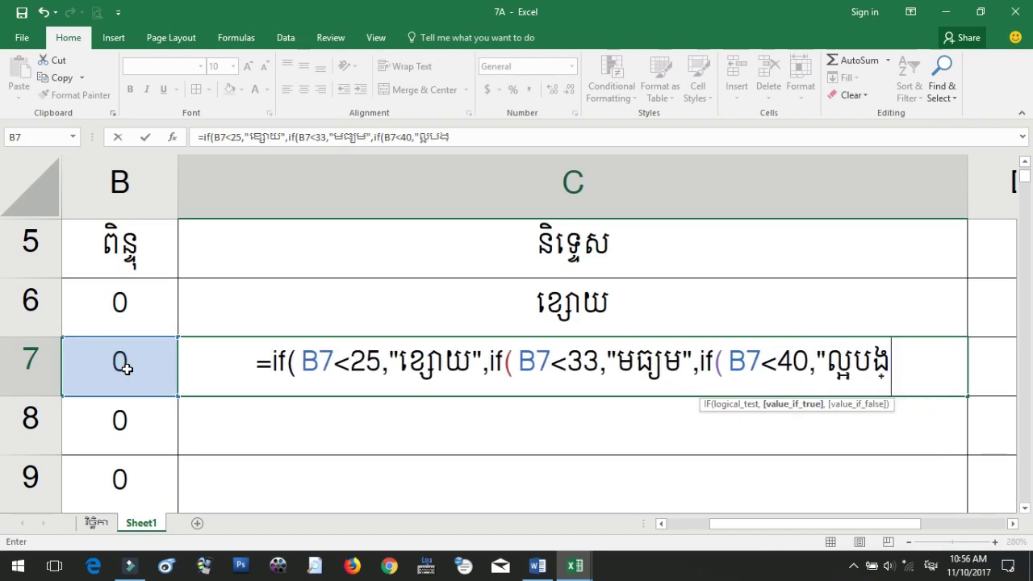
pyautogui.write('្គួយ')
pyautogui.press('BackSpace')
pyautogui.write('រ')
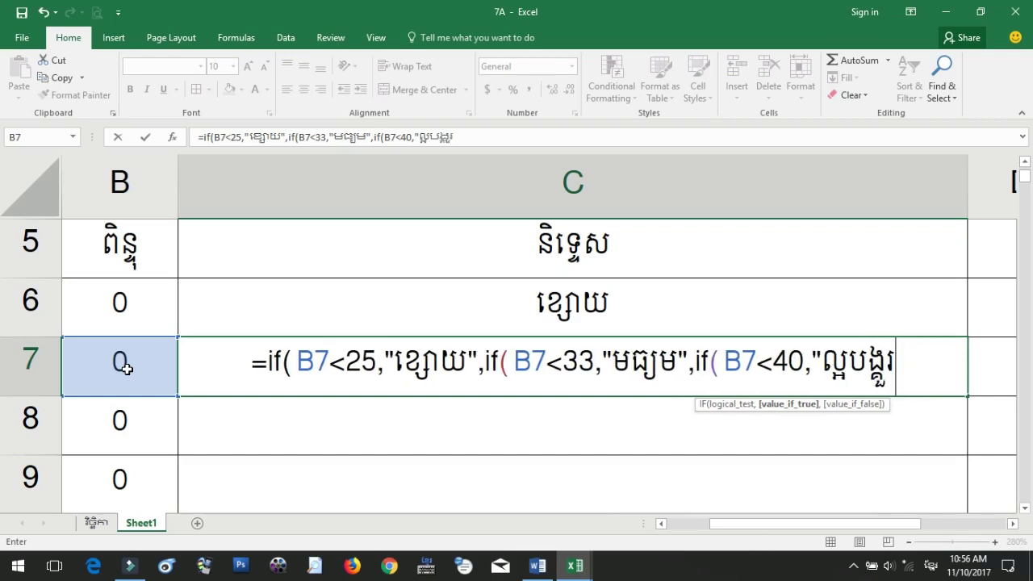
pyautogui.hotkey('alt', 'shift')
# - Finish the fallback grade word, close the three IFs, and commit the C7 formula
pyautogui.write('"')
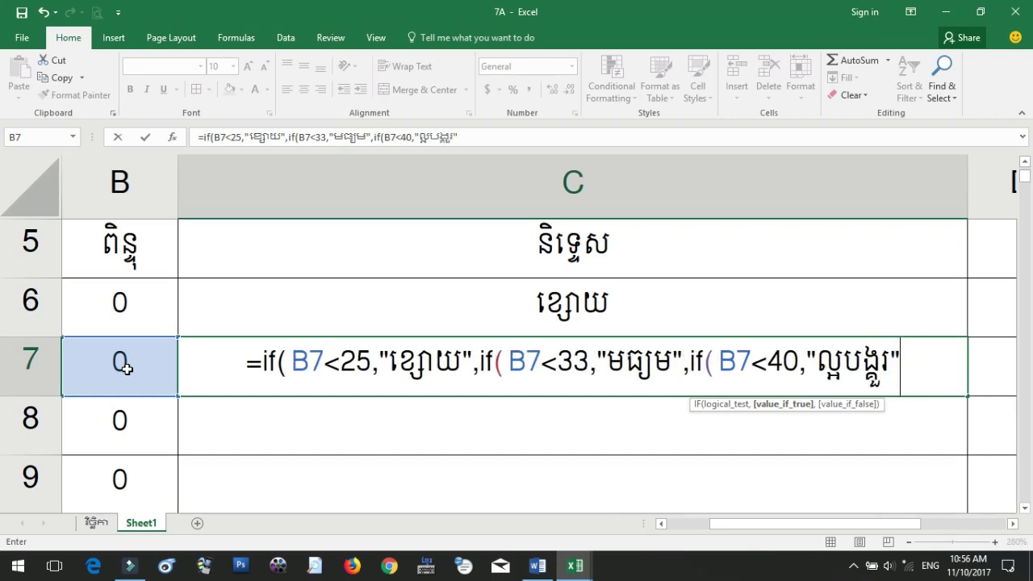
pyautogui.write(',')
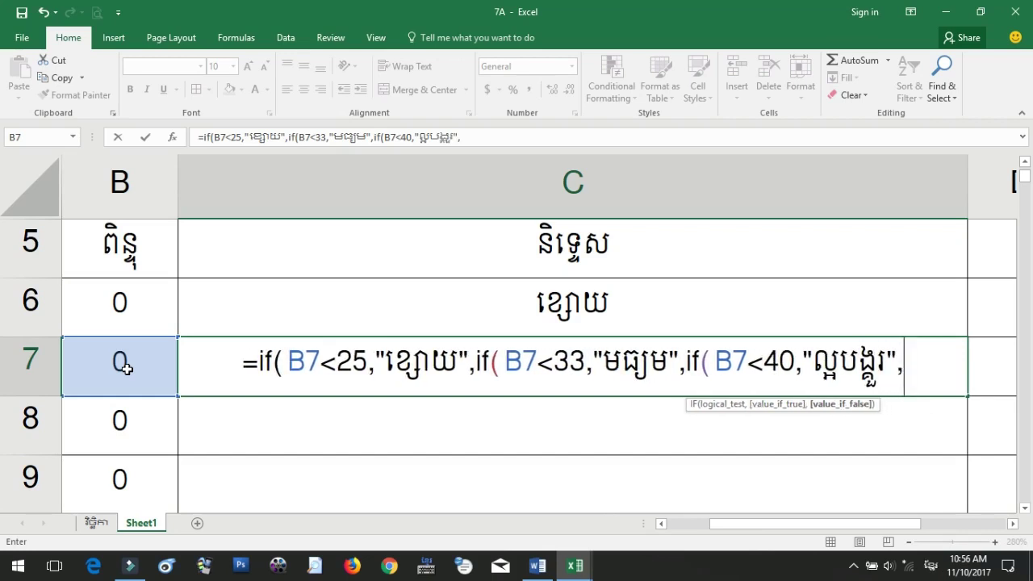
pyautogui.write('"ljG')
pyautogui.press('BackSpace')
pyautogui.press('BackSpace')
pyautogui.press('BackSpace')
pyautogui.write('ល្អ')
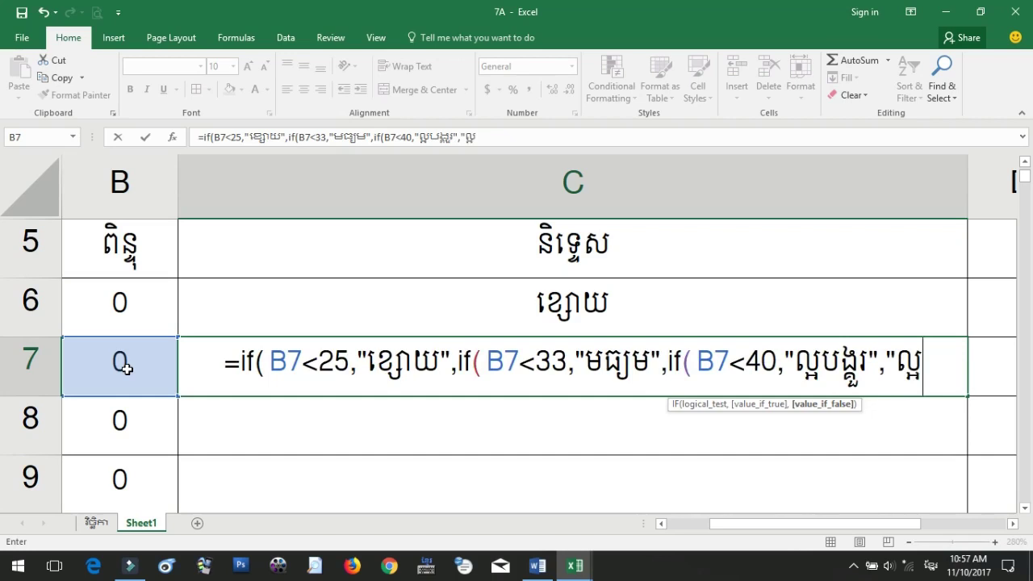
pyautogui.press('BackSpace')
pyautogui.press('BackSpace')
pyautogui.hotkey('alt', 'shift')
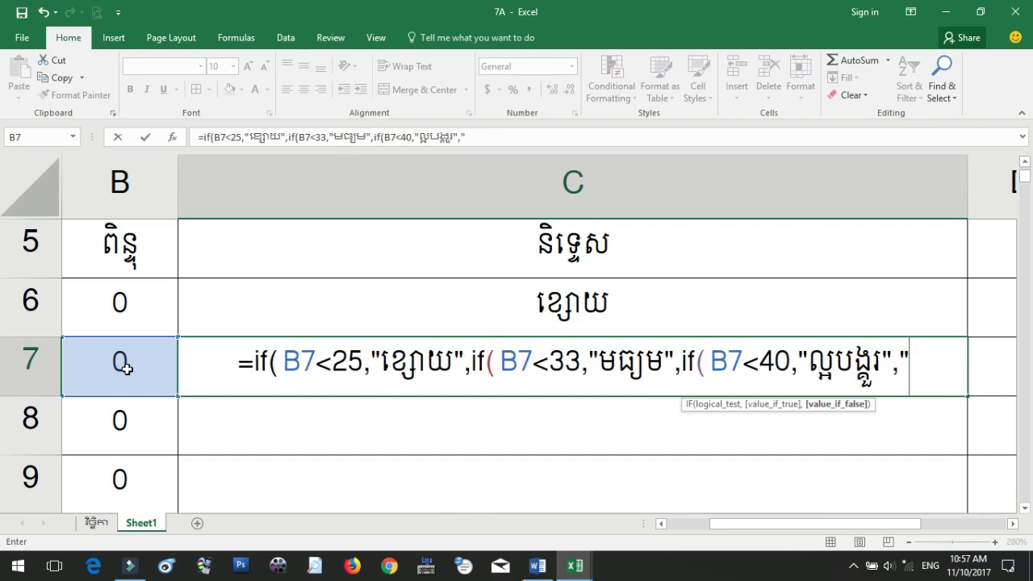
pyautogui.write('"')
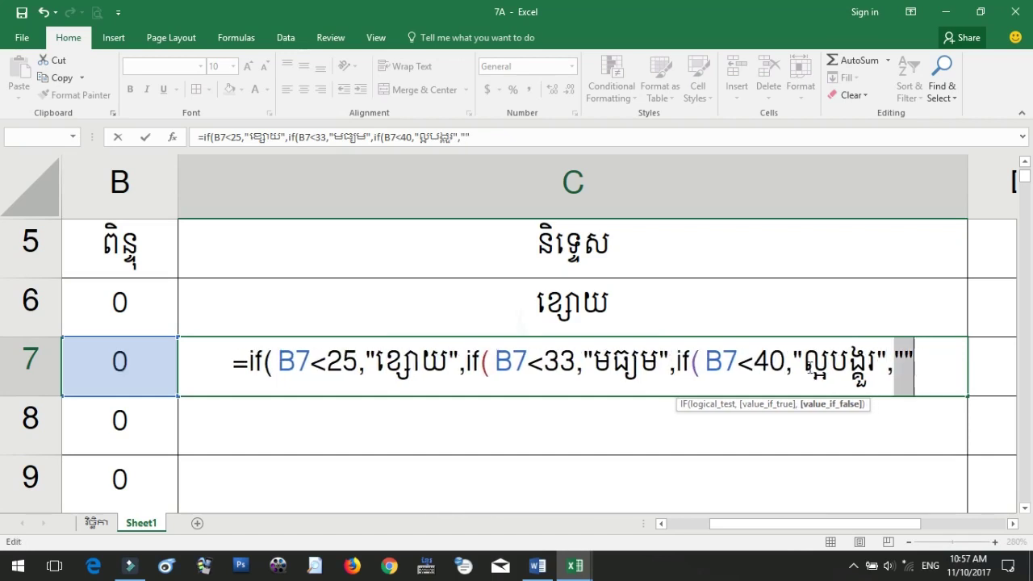
pyautogui.click(905, 365)
pyautogui.hotkey('alt', 'shift')
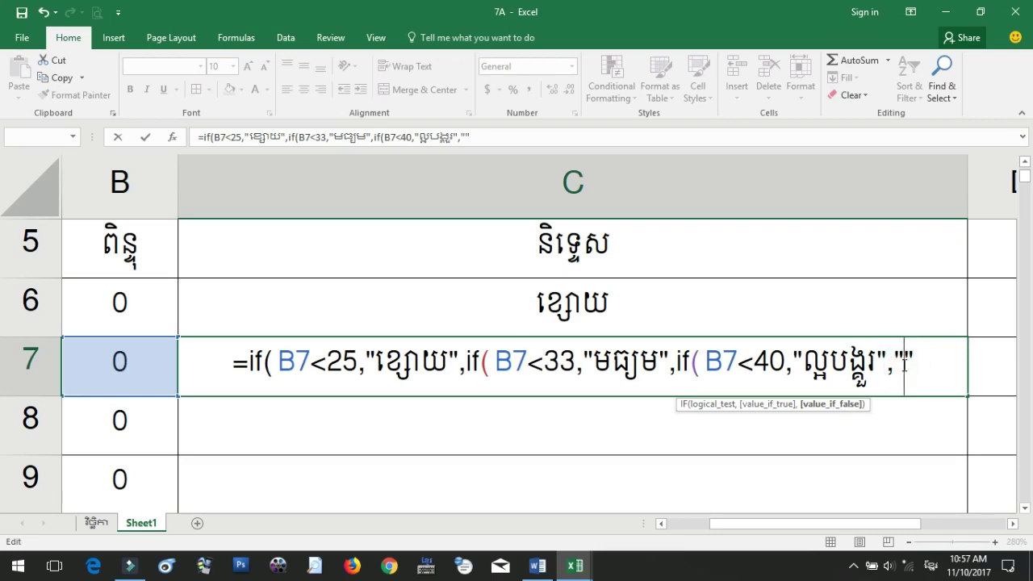
pyautogui.write('ល្អ')
pyautogui.click(928, 365)
pyautogui.hotkey('alt', 'shift')
pyautogui.write(')')
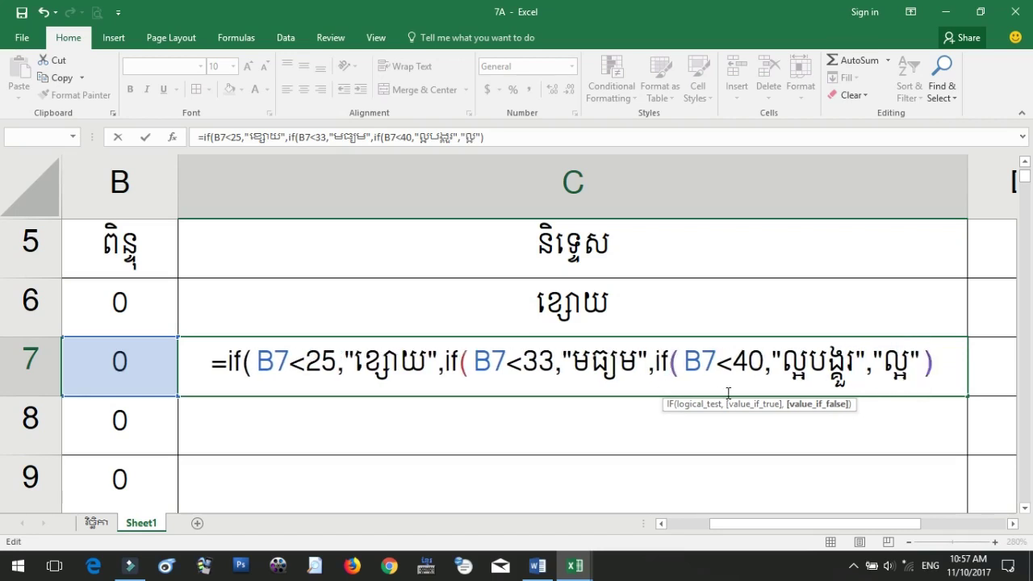
pyautogui.write('))')
pyautogui.press('Return')
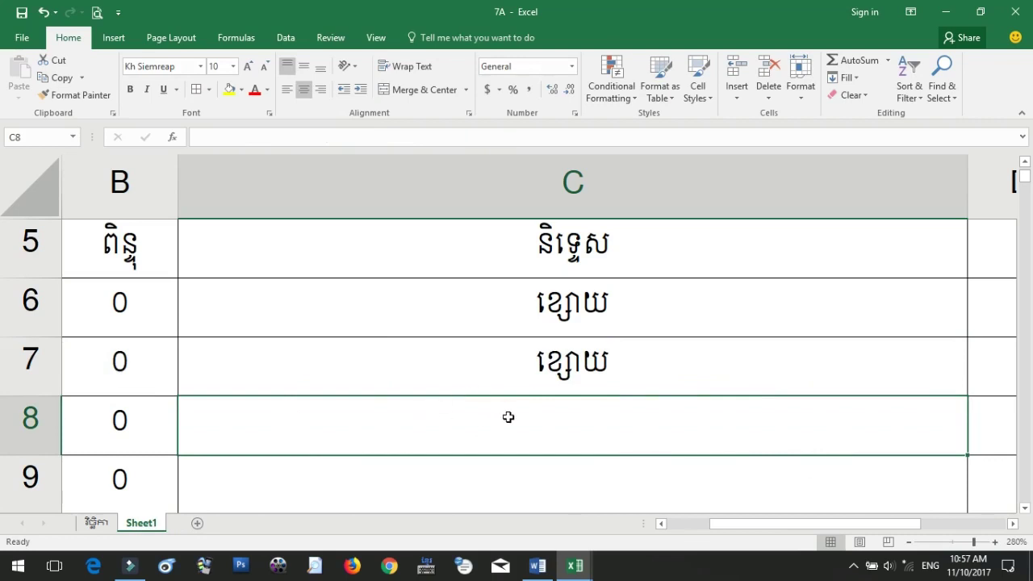
# - Zoom out and fill C7's grade formula down into C8 and C9
pyautogui.moveTo(726, 525); pyautogui.dragTo(651, 529)
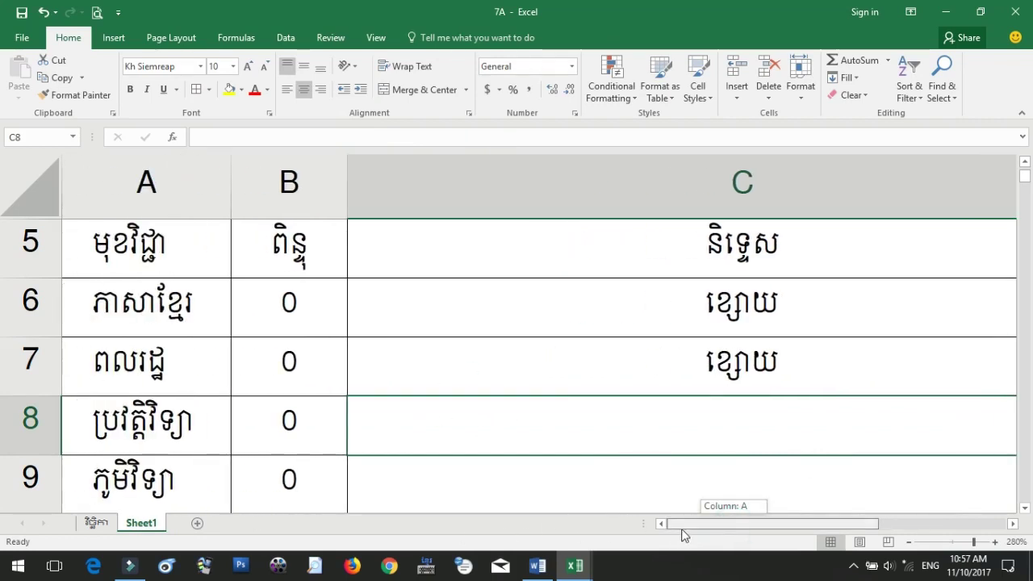
pyautogui.moveTo(650, 529); pyautogui.dragTo(768, 524)
pyautogui.click(619, 374)
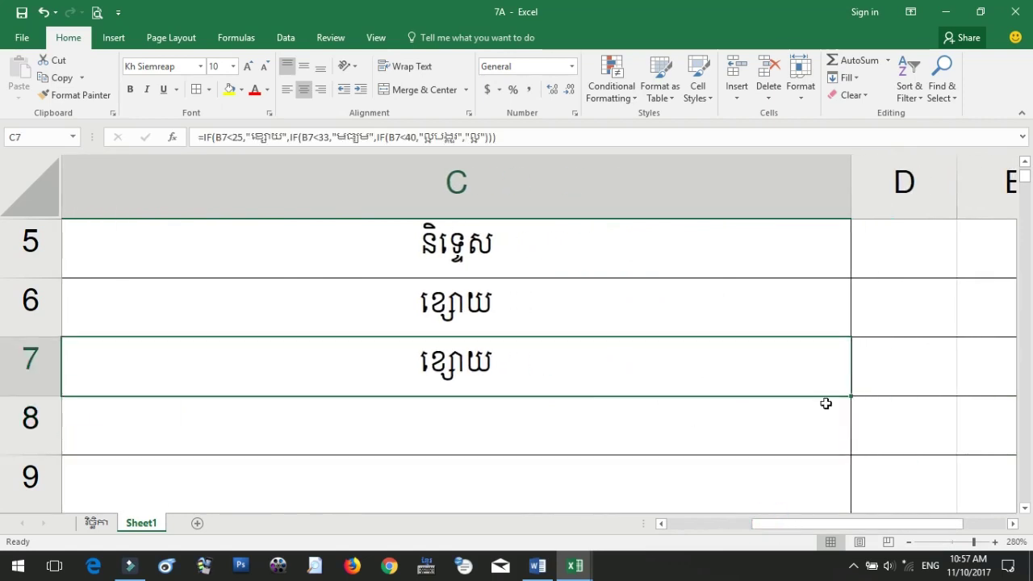
pyautogui.click(908, 543)
pyautogui.click(909, 543)
pyautogui.click(908, 543)
pyautogui.click(908, 542)
pyautogui.click(908, 542)
pyautogui.click(909, 542)
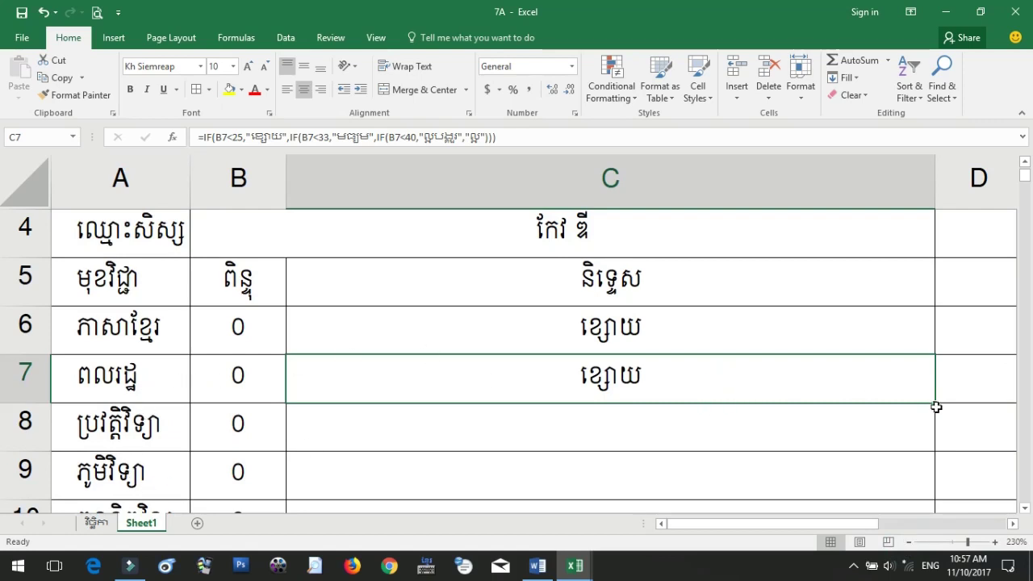
pyautogui.moveTo(935, 404); pyautogui.dragTo(926, 445)
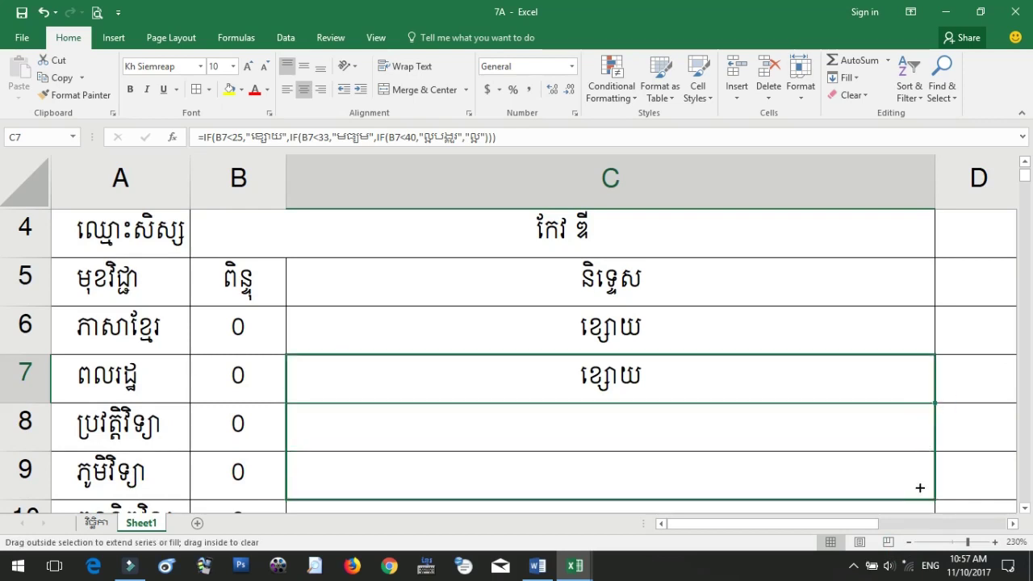
pyautogui.moveTo(921, 466); pyautogui.dragTo(923, 484)
pyautogui.scroll(-1, 655, 445)
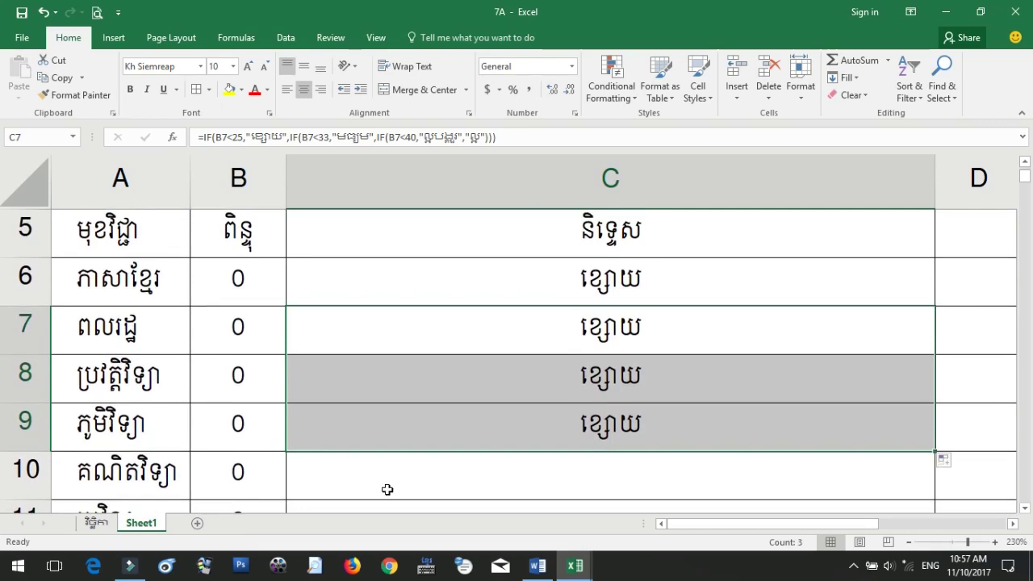
# - Copy C6's 50/65/80 grade formula into C10, then clear the copy marquee
pyautogui.click(583, 276)
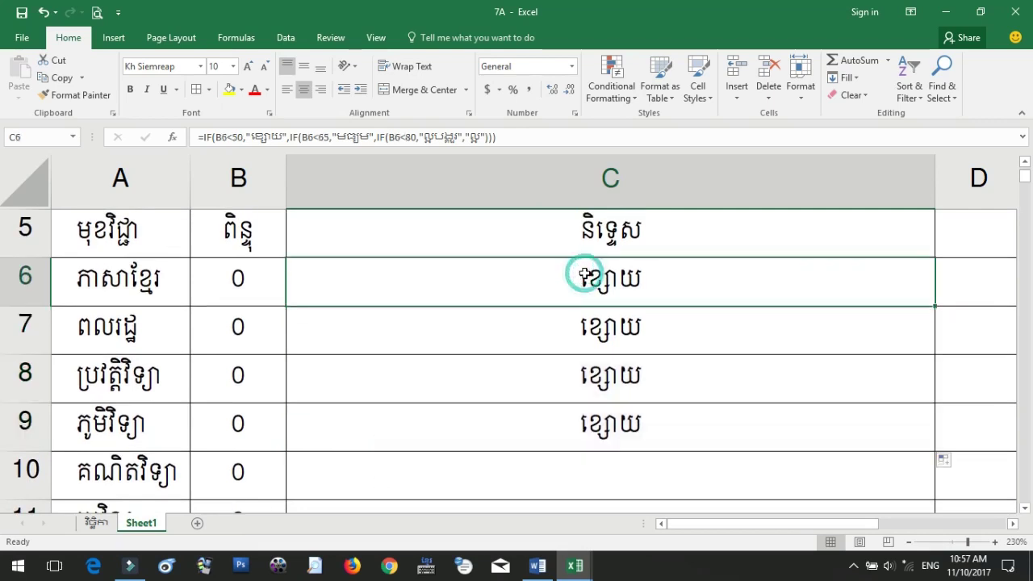
pyautogui.rightClick(500, 280)
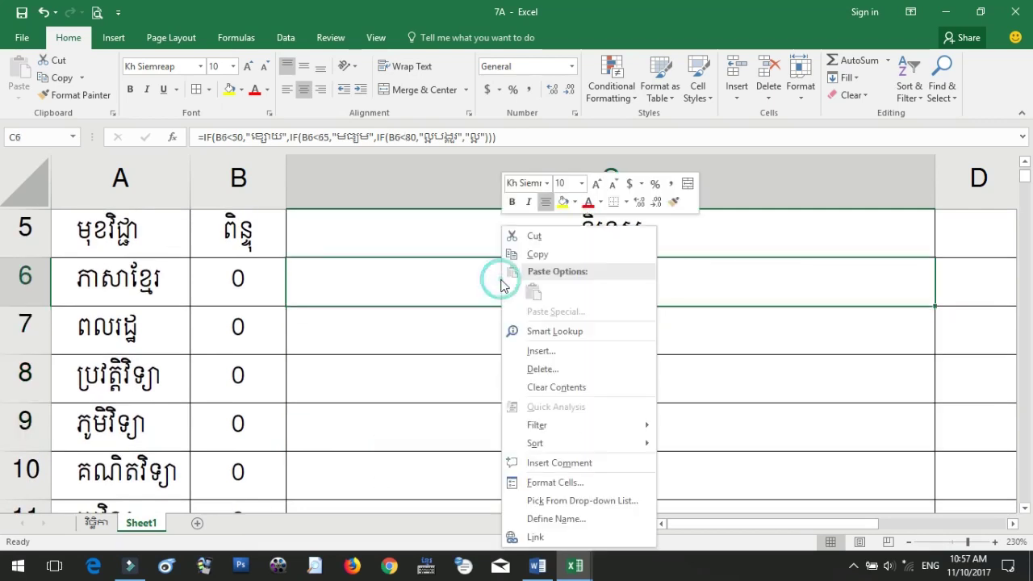
pyautogui.moveTo(549, 425)
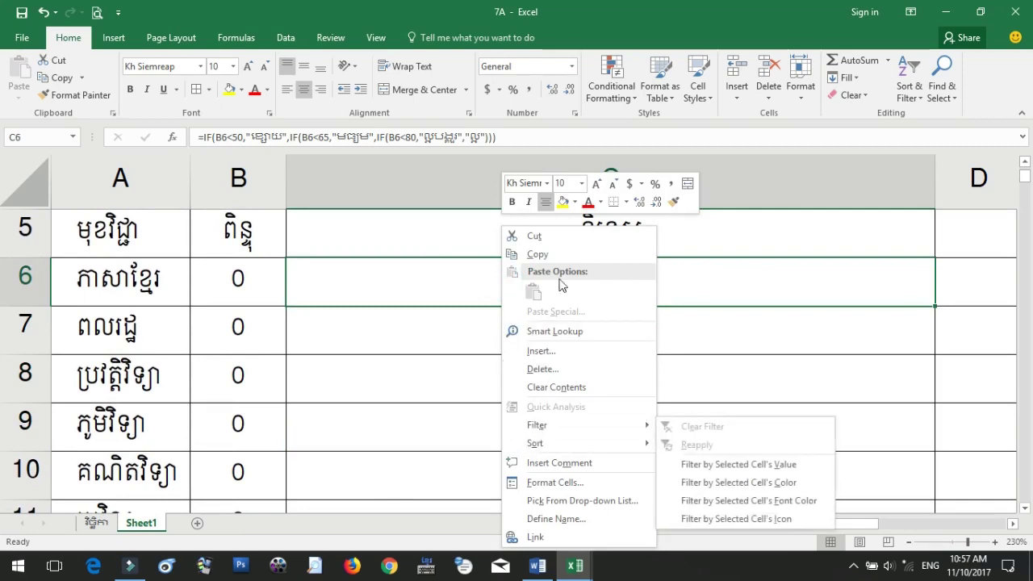
pyautogui.click(556, 255)
pyautogui.click(477, 478)
pyautogui.rightClick(478, 479)
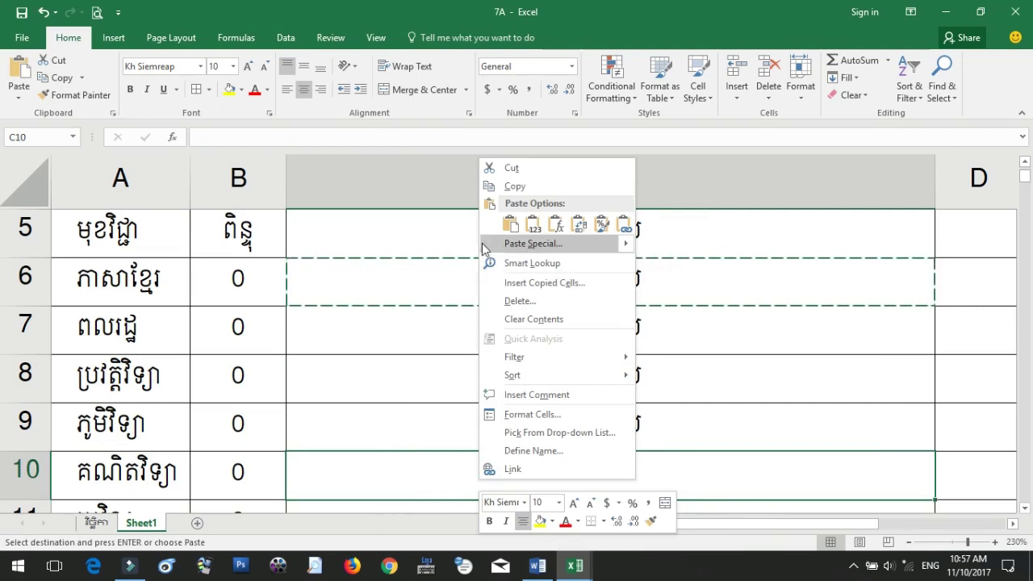
pyautogui.click(517, 228)
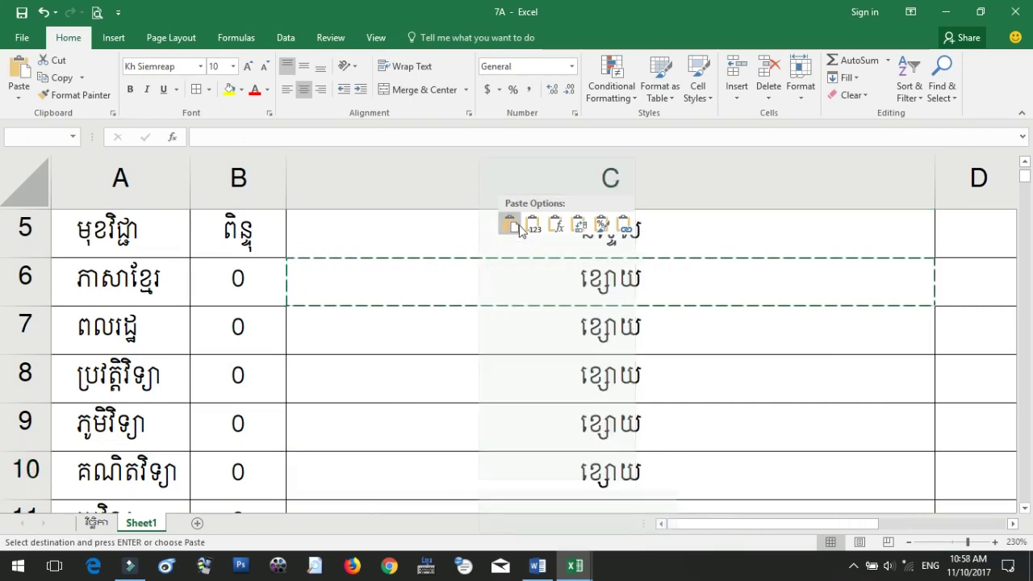
pyautogui.click(563, 229)
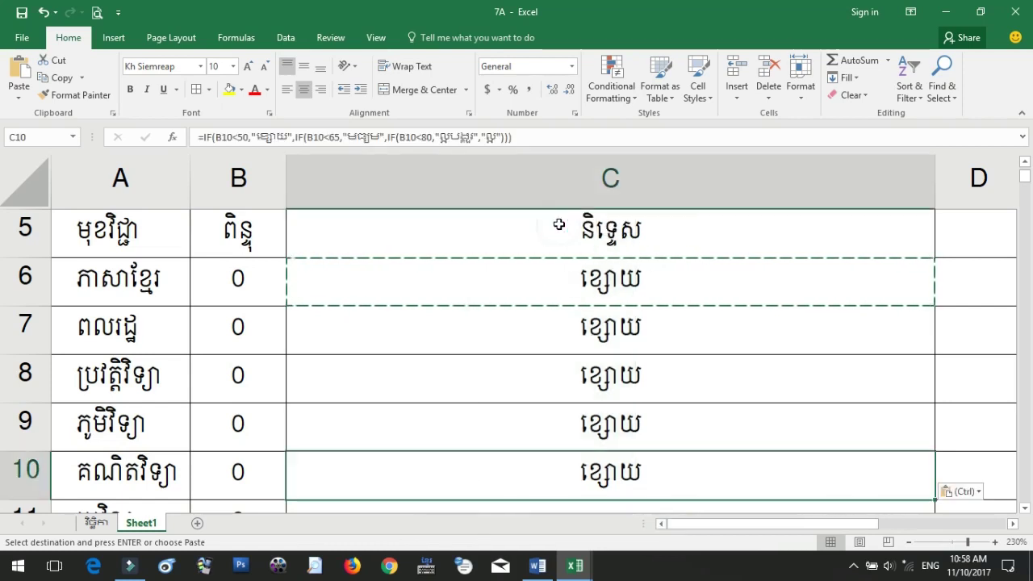
pyautogui.scroll(-1, 678, 406)
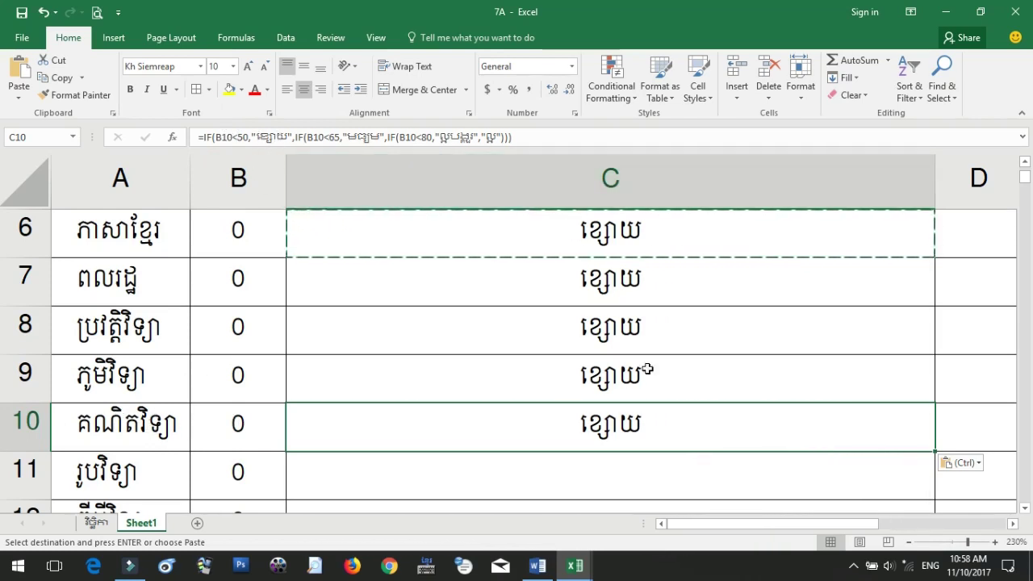
pyautogui.click(681, 491)
pyautogui.press('Escape')
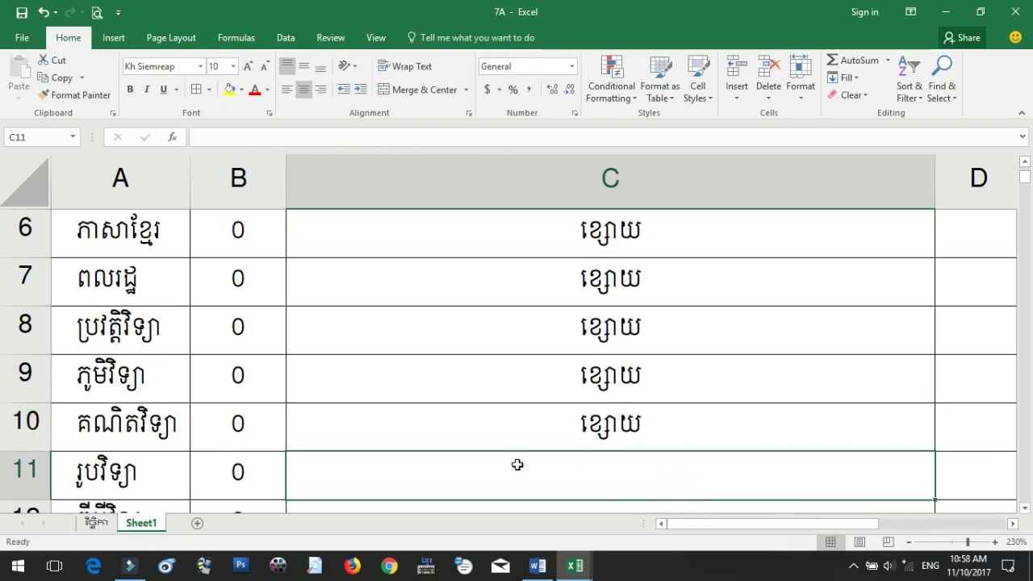
# - Copy C9's 25/33/40 grade formula and paste it as a formula into C11
pyautogui.click(594, 377)
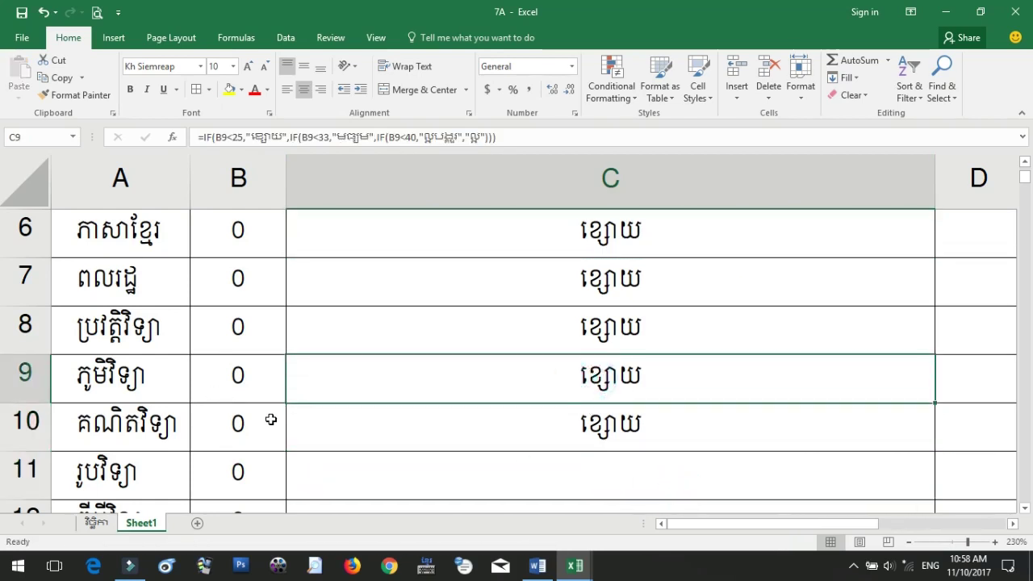
pyautogui.scroll(-1, 274, 420)
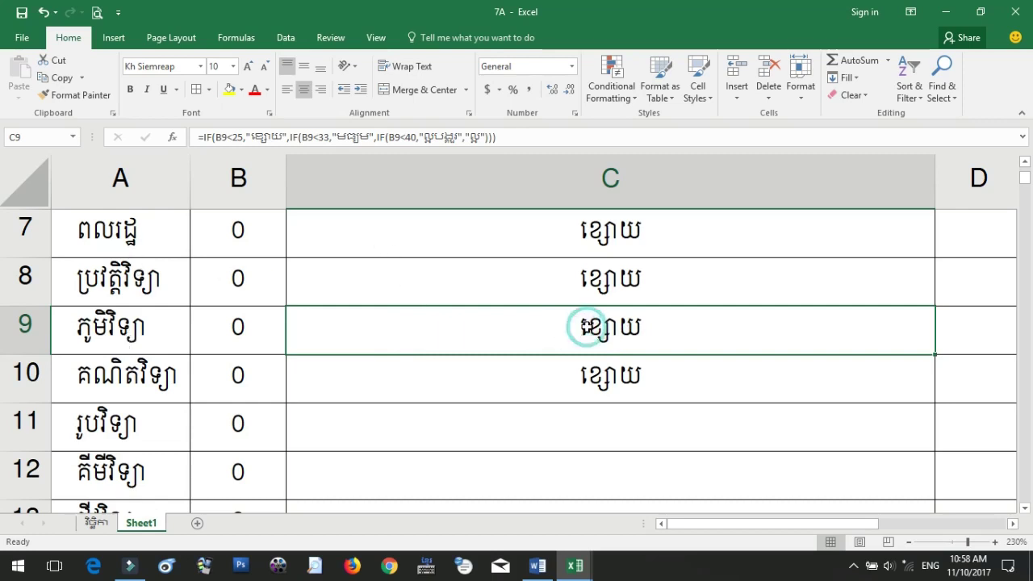
pyautogui.rightClick(525, 333)
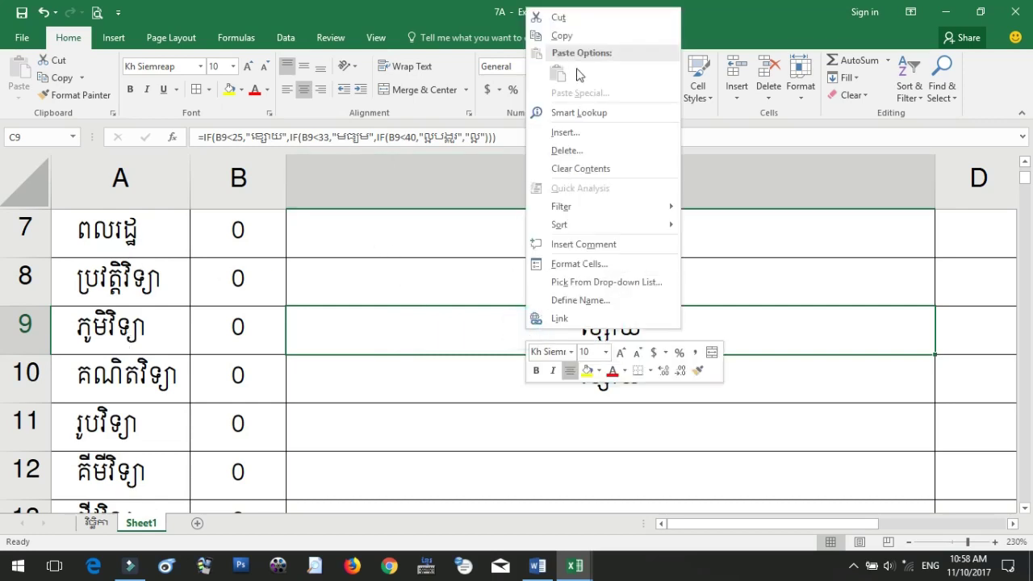
pyautogui.click(559, 37)
pyautogui.click(484, 436)
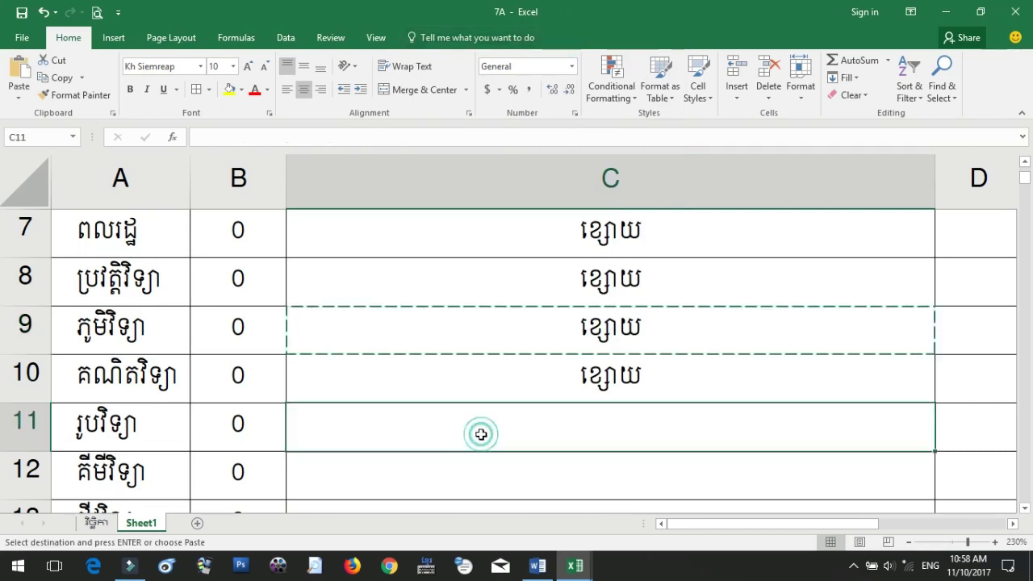
pyautogui.rightClick(522, 430)
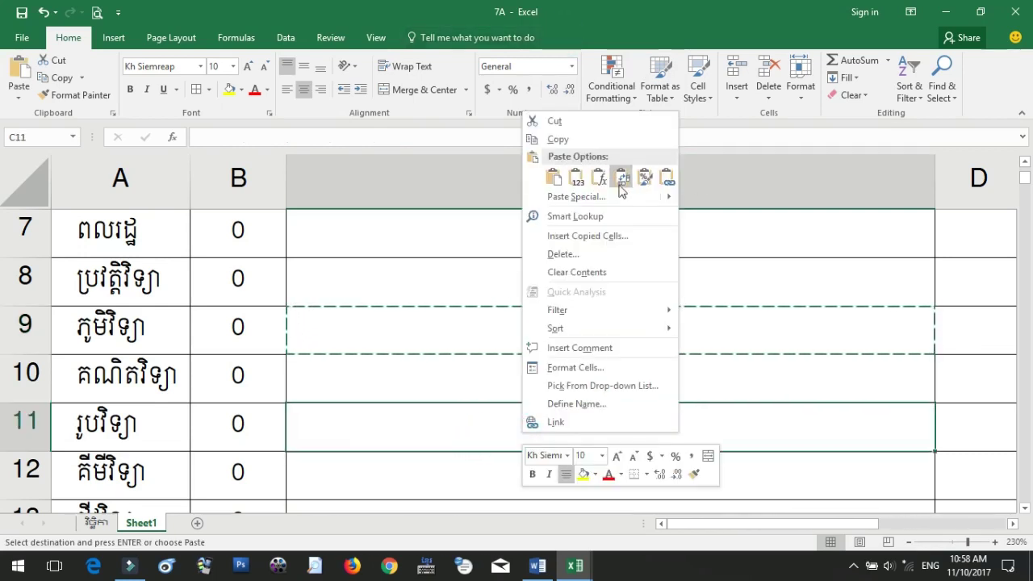
pyautogui.click(599, 177)
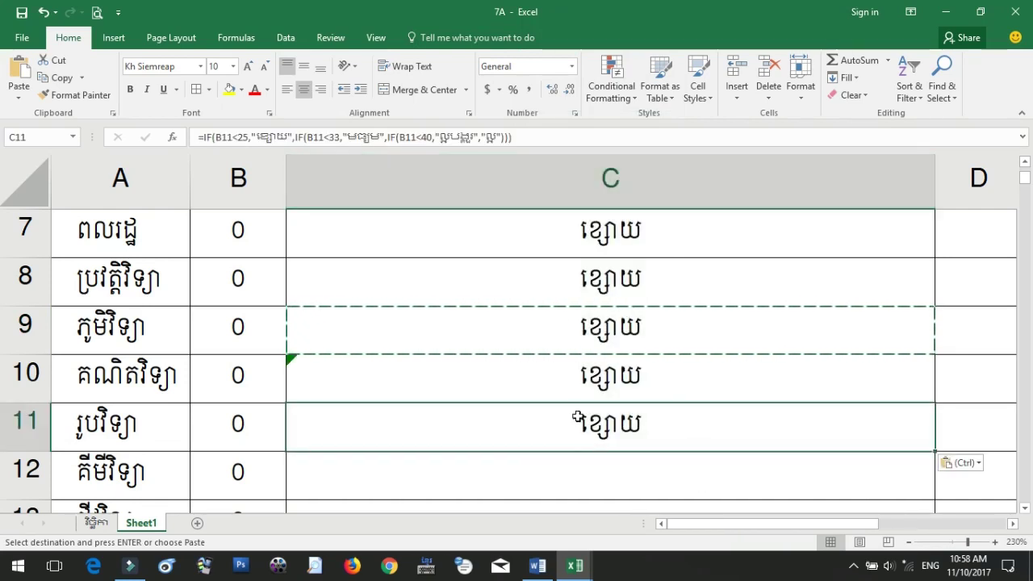
pyautogui.scroll(-1, 511, 424)
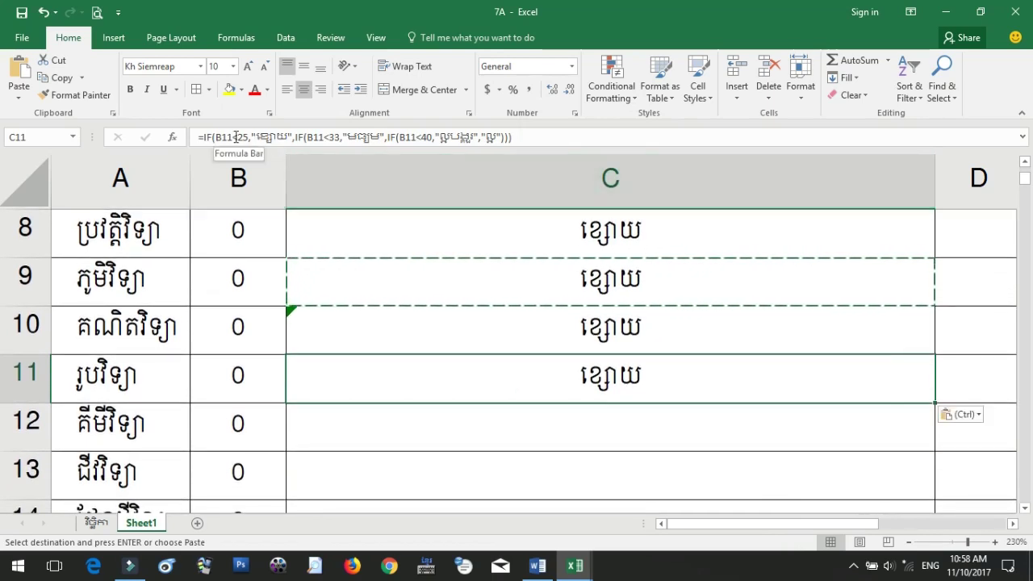
# - Fill the C11 grade formula down through C19 and zoom out
pyautogui.click(224, 388)
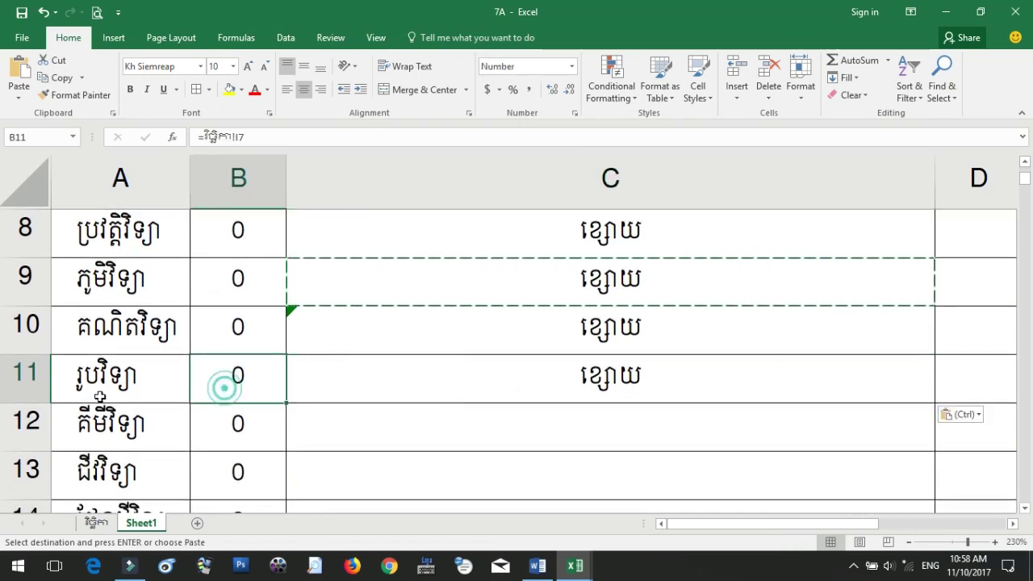
pyautogui.click(496, 417)
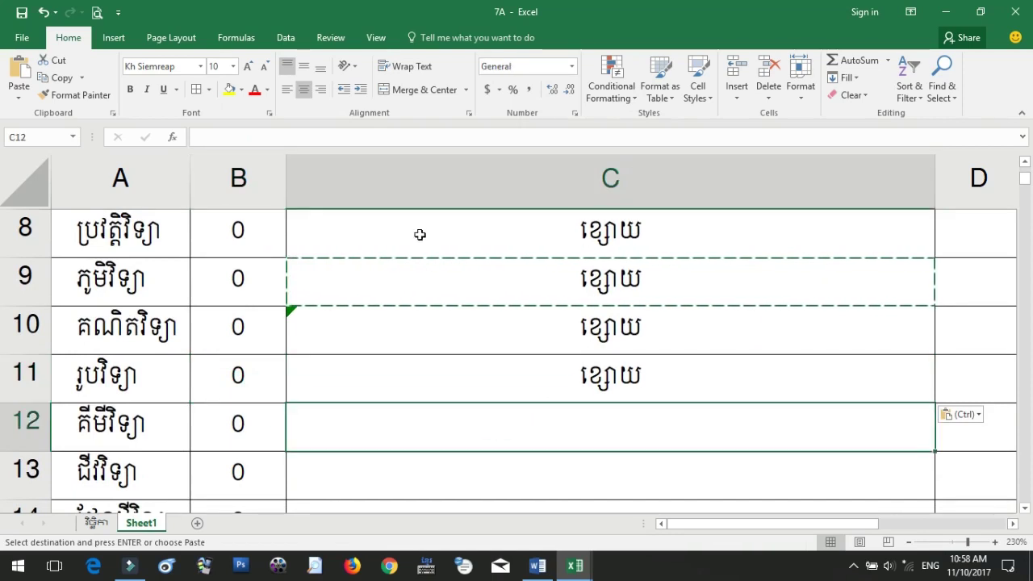
pyautogui.click(464, 436)
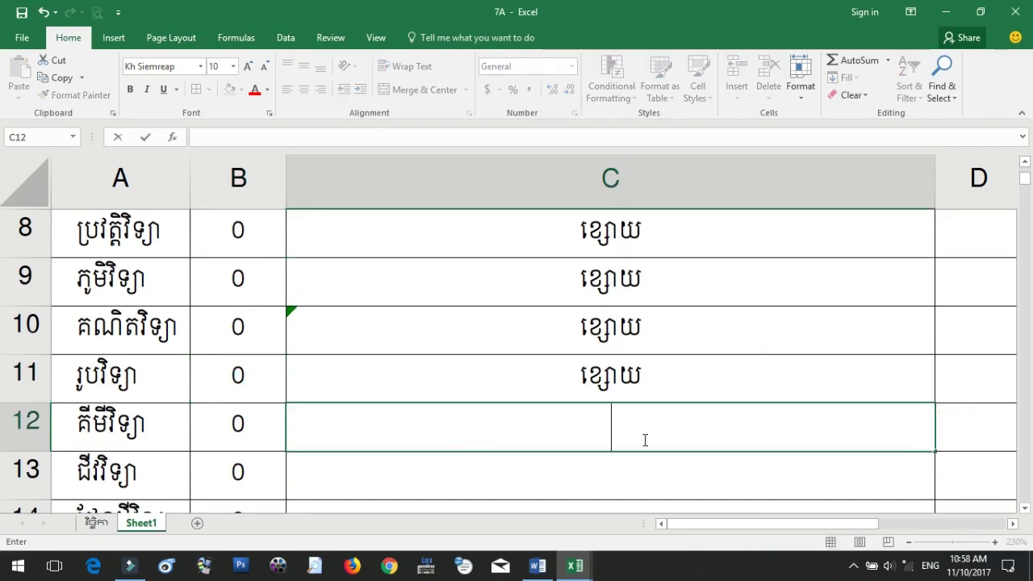
pyautogui.click(586, 371)
pyautogui.scroll(-1, 517, 374)
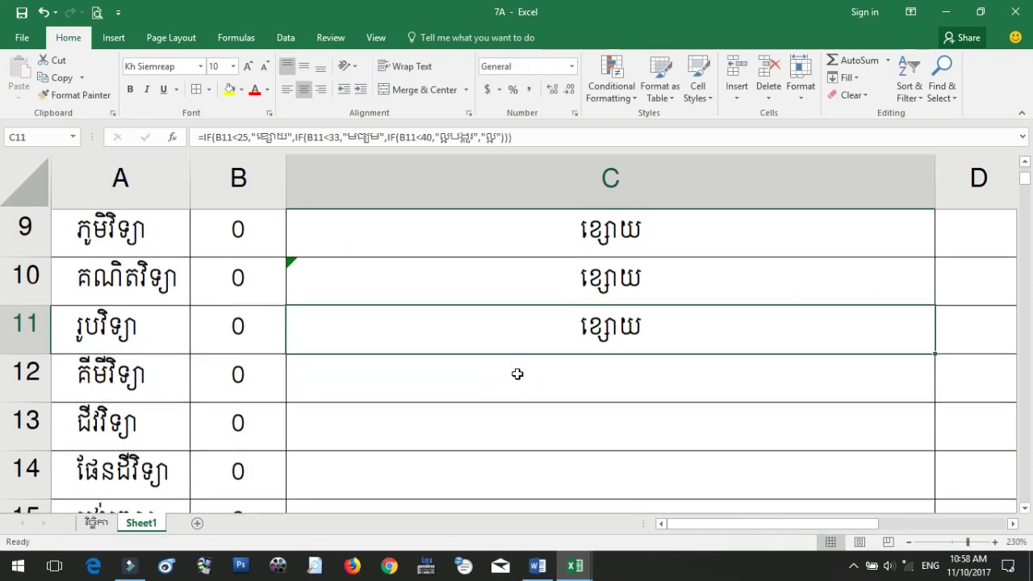
pyautogui.moveTo(936, 355); pyautogui.dragTo(902, 505)
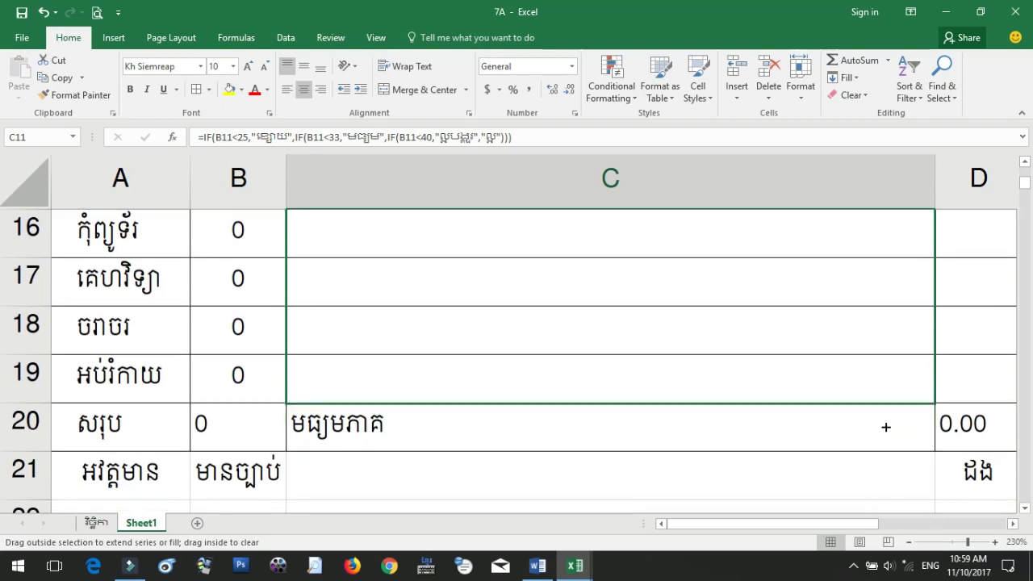
pyautogui.moveTo(903, 505); pyautogui.dragTo(884, 399)
pyautogui.click(884, 422)
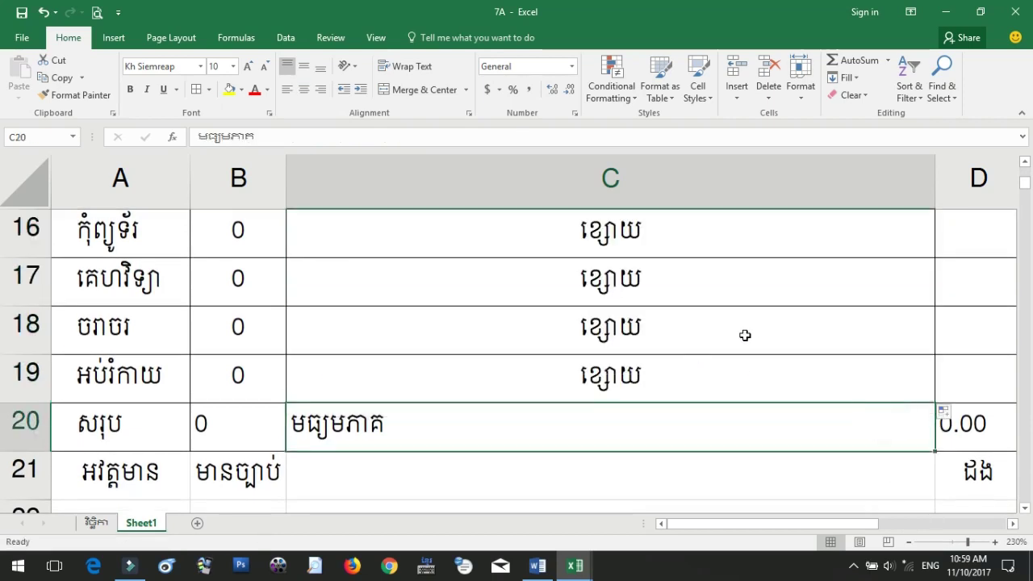
pyautogui.click(705, 410)
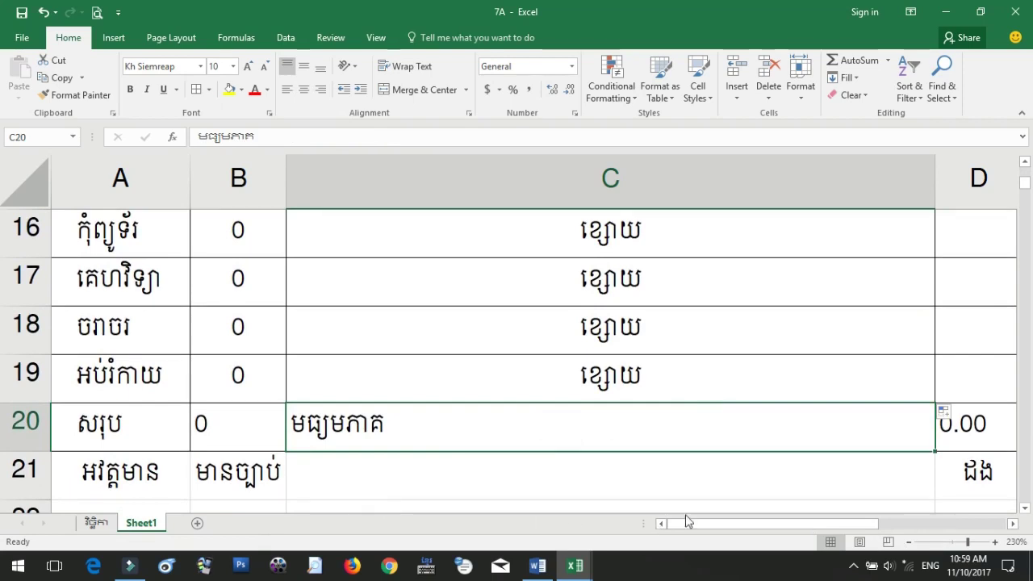
pyautogui.click(907, 544)
pyautogui.click(906, 544)
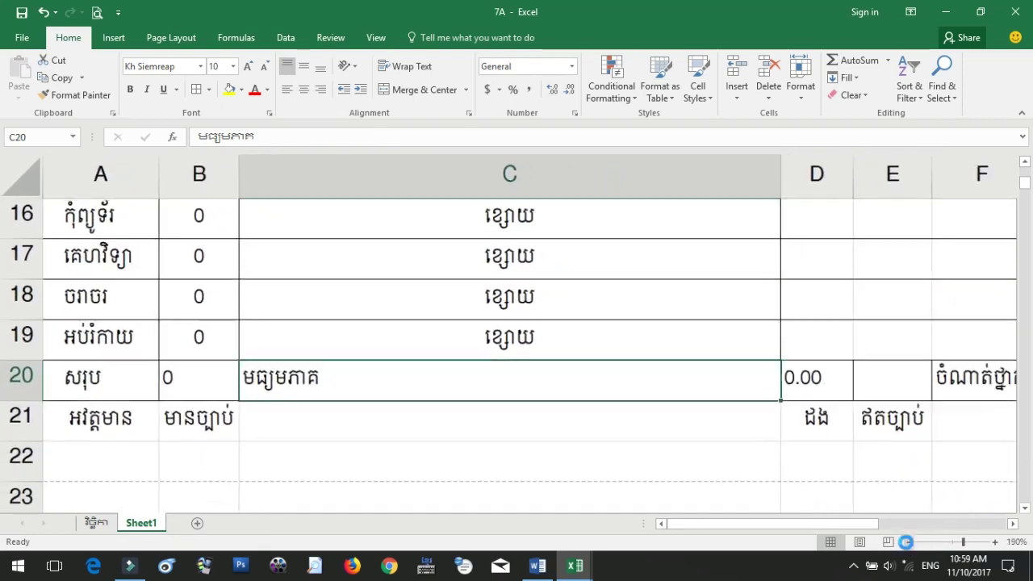
# - Zoom out and check G20's link against the វិច្ឆិកា class sheet
pyautogui.click(906, 544)
pyautogui.click(907, 544)
pyautogui.click(906, 544)
pyautogui.click(906, 544)
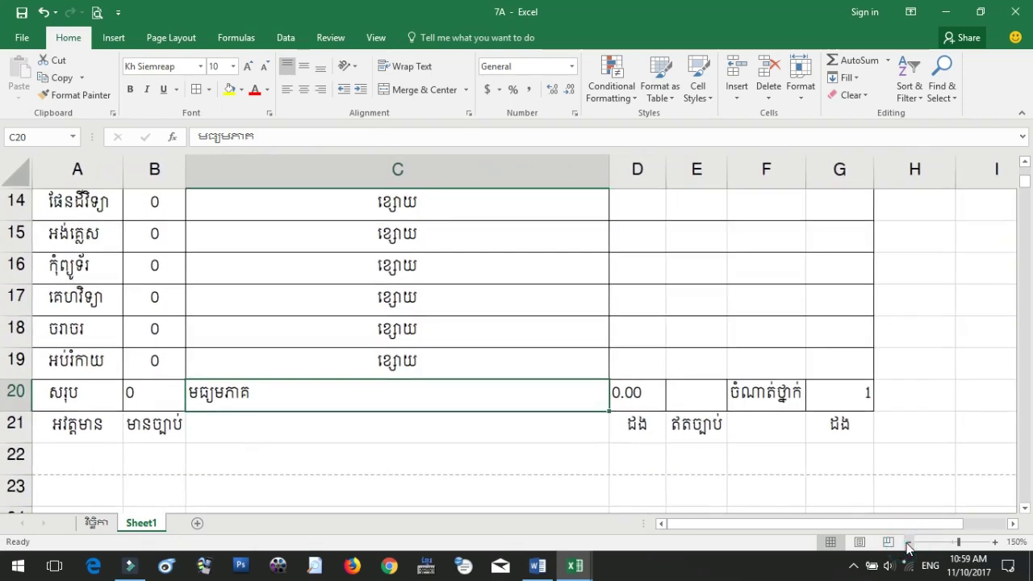
pyautogui.click(780, 376)
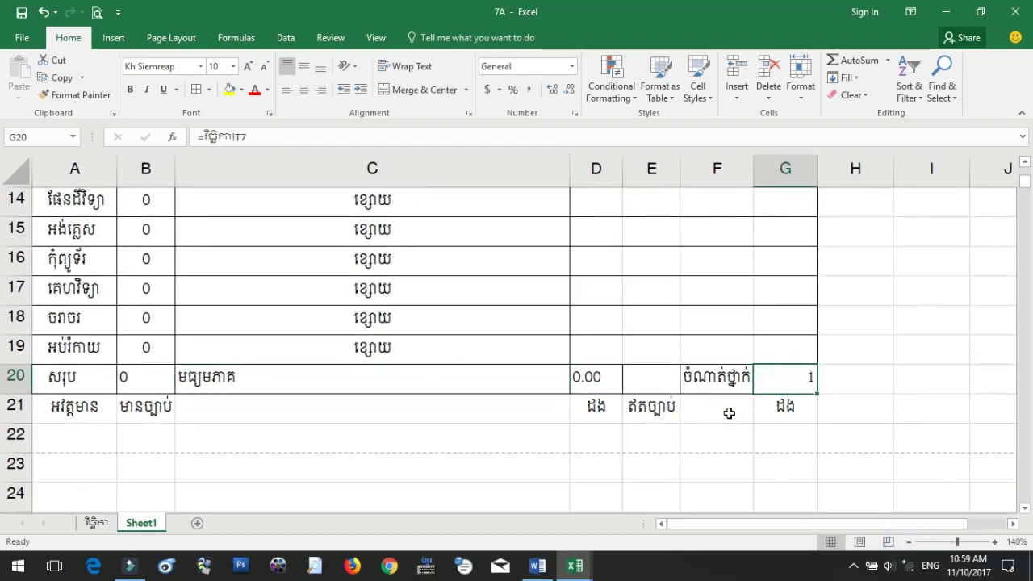
pyautogui.click(97, 523)
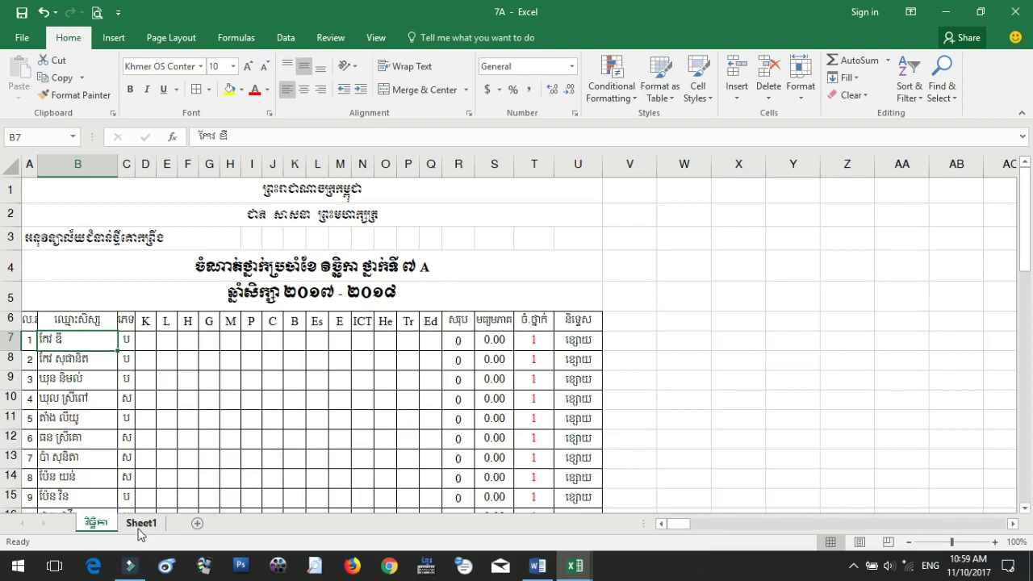
pyautogui.click(141, 525)
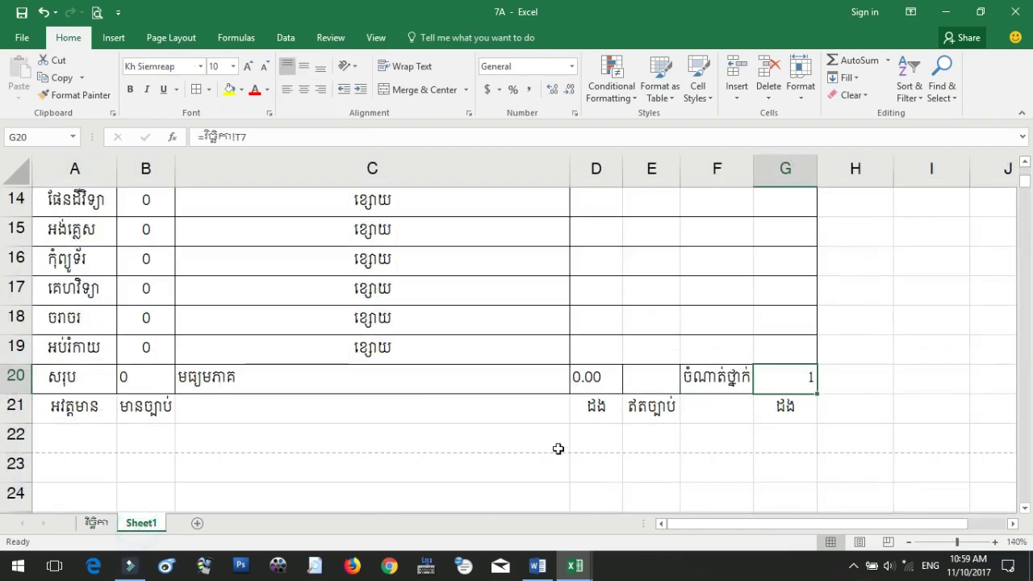
# - Center the មធ្យមភាគ label in C20 and the total in B20
pyautogui.click(385, 379)
pyautogui.click(303, 66)
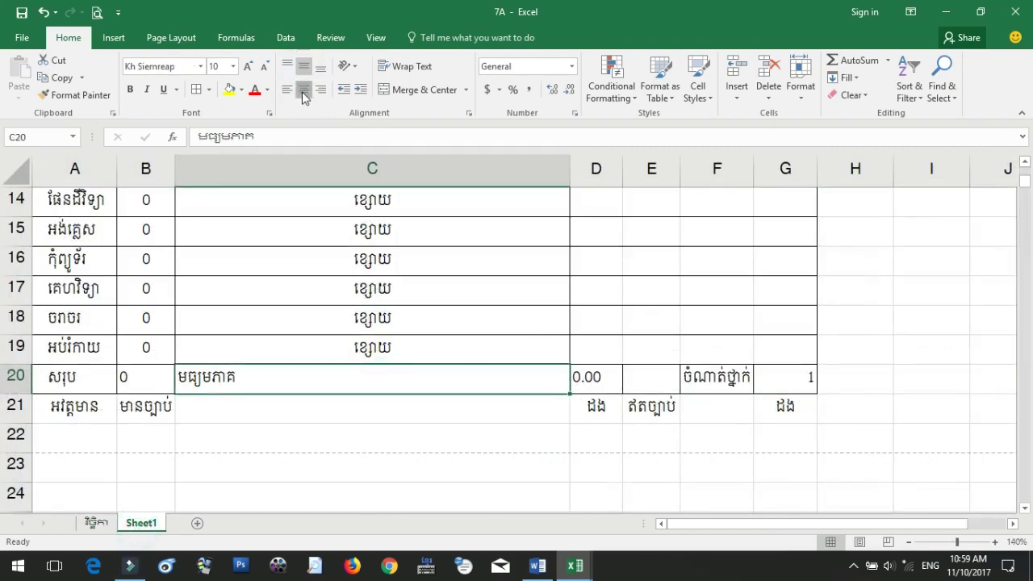
pyautogui.click(303, 90)
pyautogui.click(507, 389)
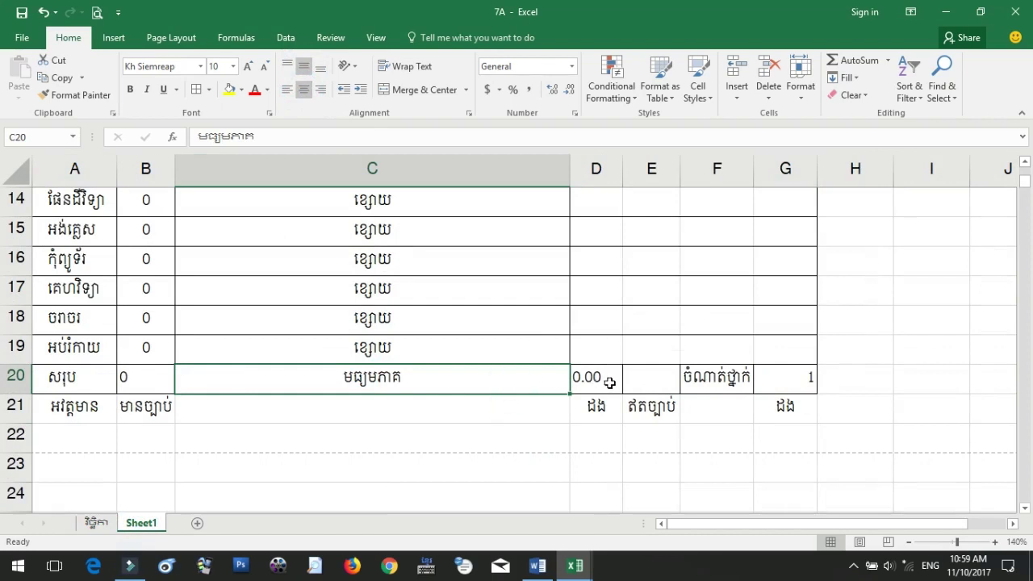
pyautogui.click(149, 381)
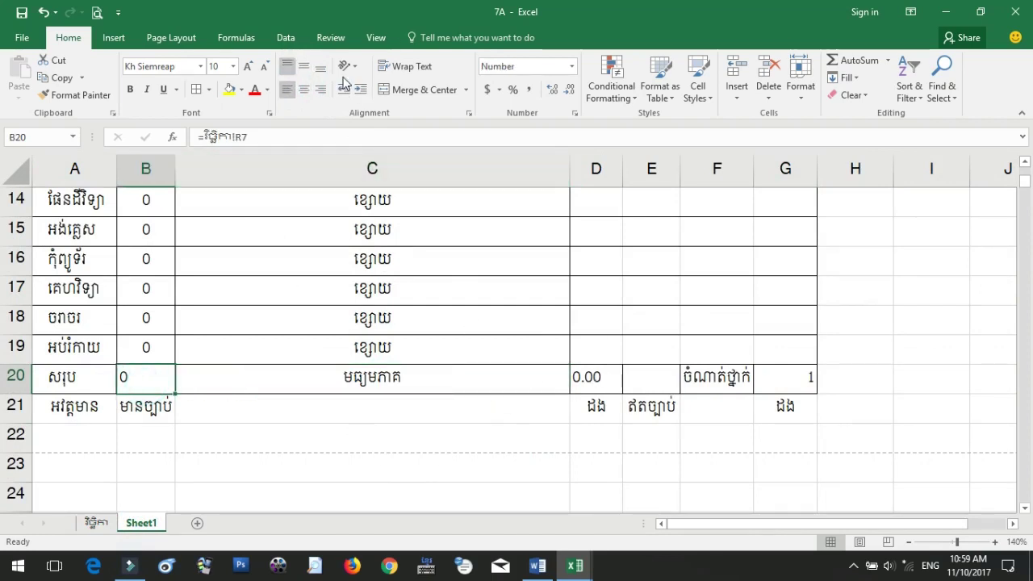
pyautogui.click(304, 91)
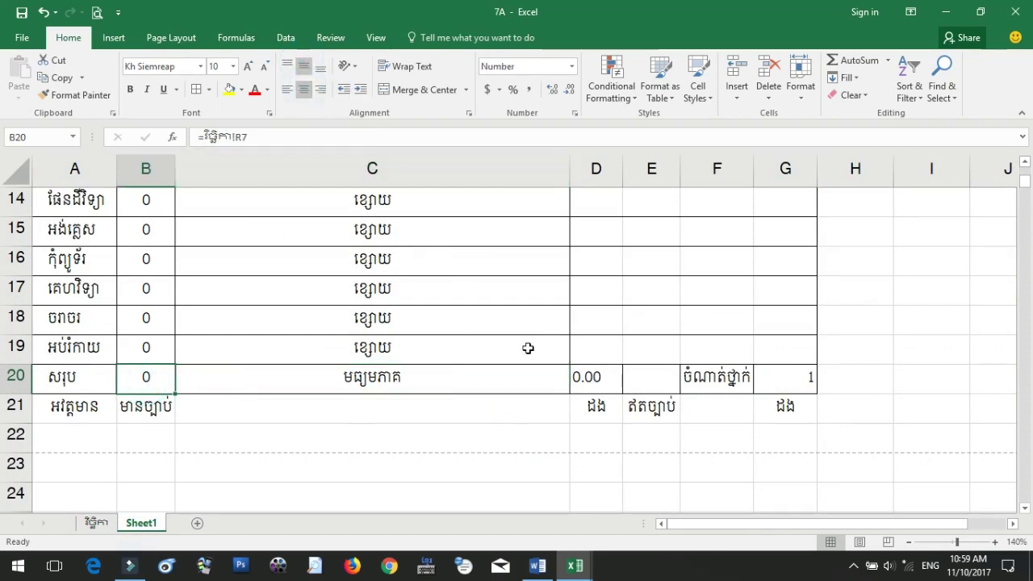
pyautogui.click(252, 411)
pyautogui.click(714, 407)
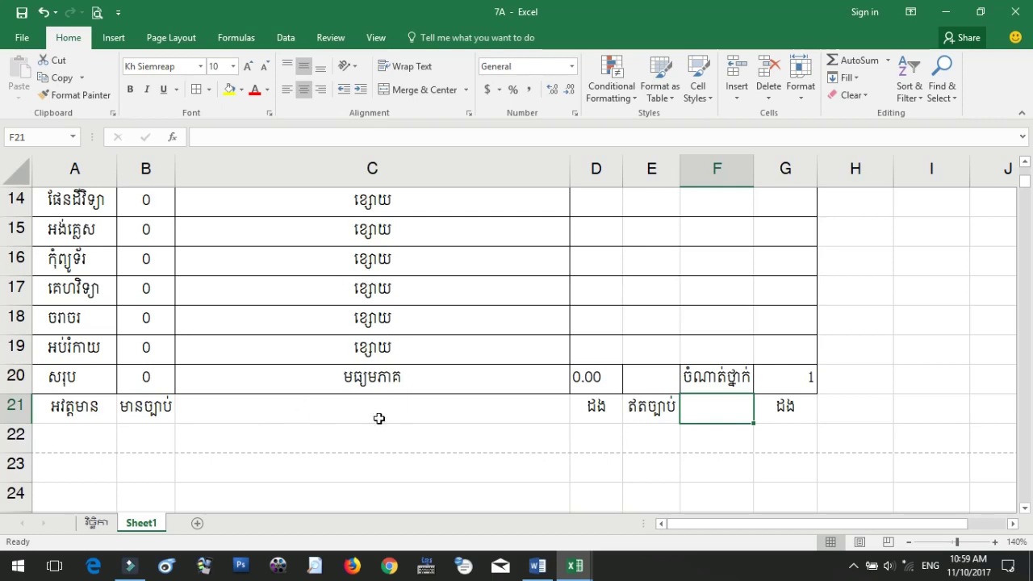
# - Zoom the sheet out to about 90% to see the whole report card
pyautogui.scroll(-1, 391, 415)
pyautogui.scroll(2, 393, 412)
pyautogui.scroll(-1, 392, 410)
pyautogui.scroll(-1, 380, 346)
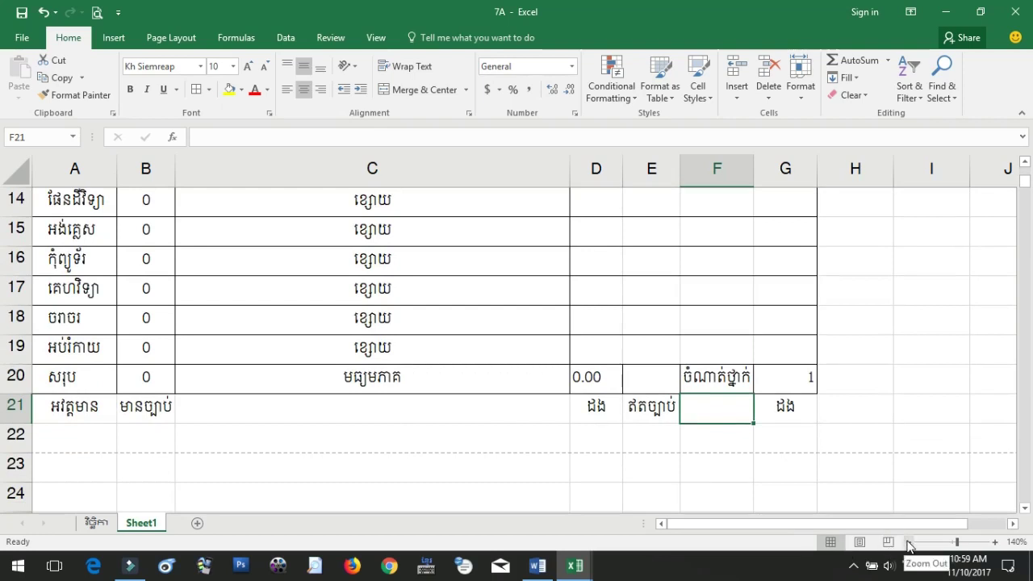
pyautogui.click(909, 543)
pyautogui.click(909, 542)
pyautogui.click(909, 542)
pyautogui.click(909, 543)
pyautogui.click(909, 542)
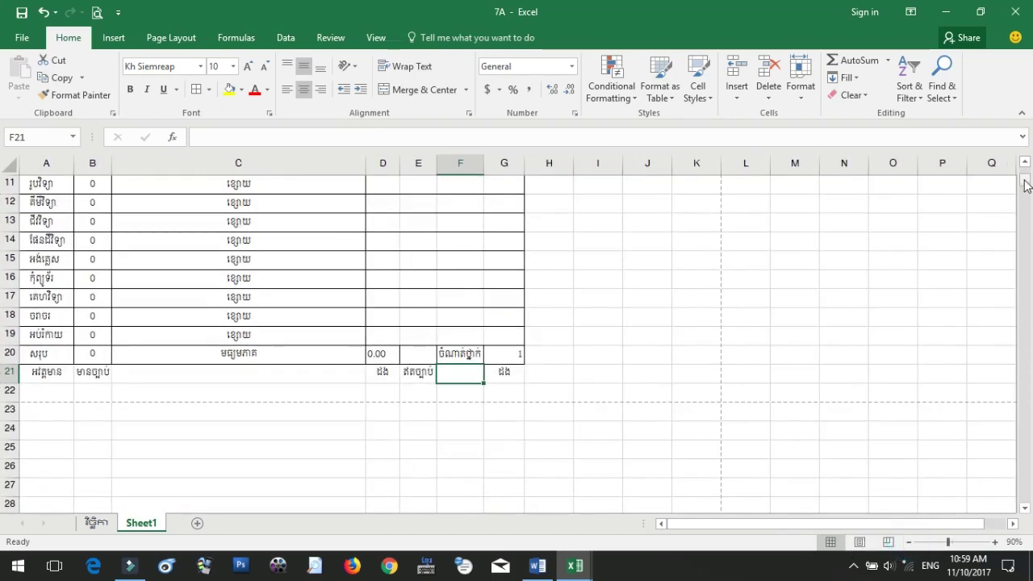
# - Make column C much narrower so the card fits compactly
pyautogui.moveTo(1026, 185); pyautogui.dragTo(1026, 168)
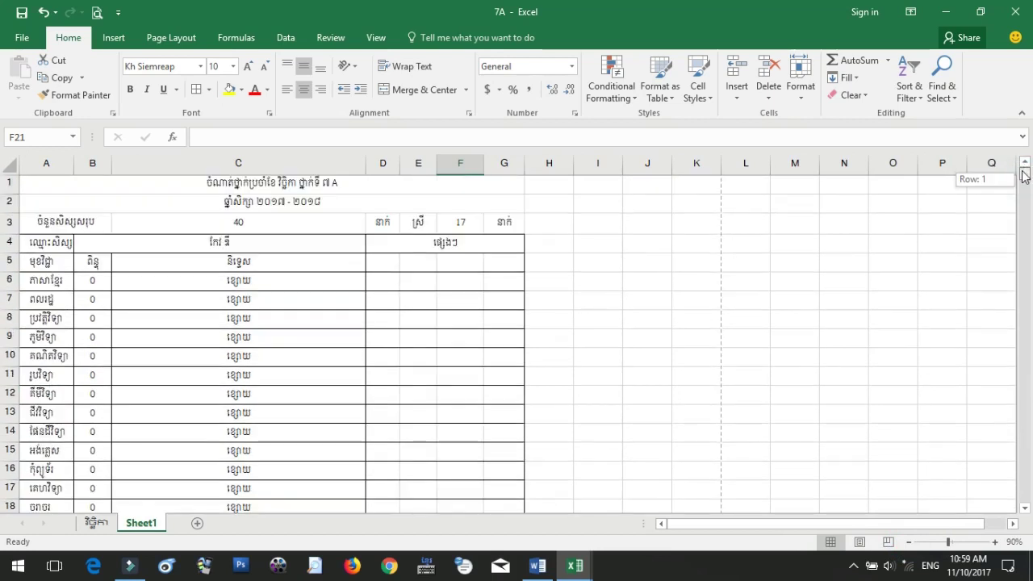
pyautogui.moveTo(366, 163); pyautogui.dragTo(159, 170)
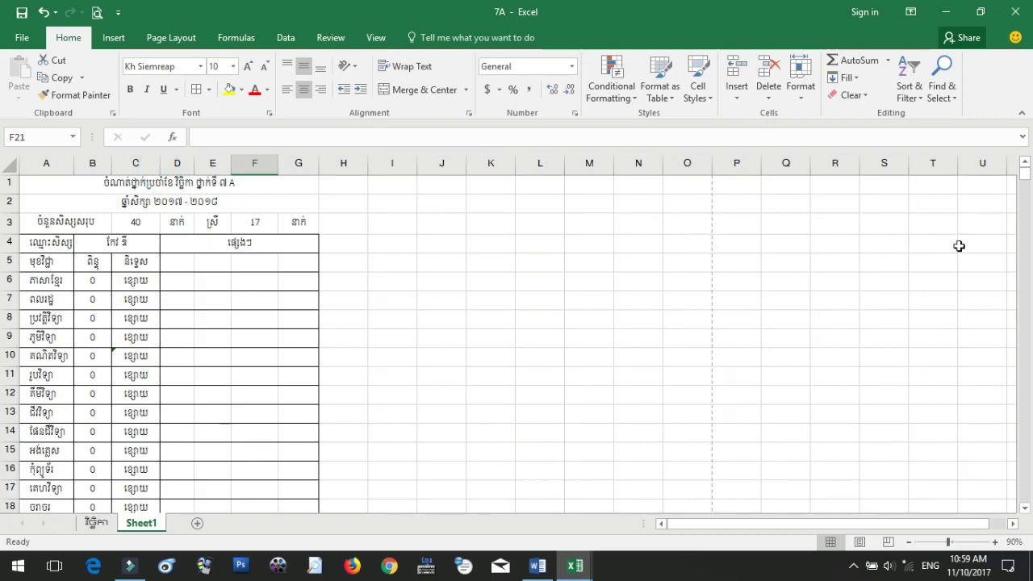
pyautogui.moveTo(1026, 185); pyautogui.dragTo(1028, 188)
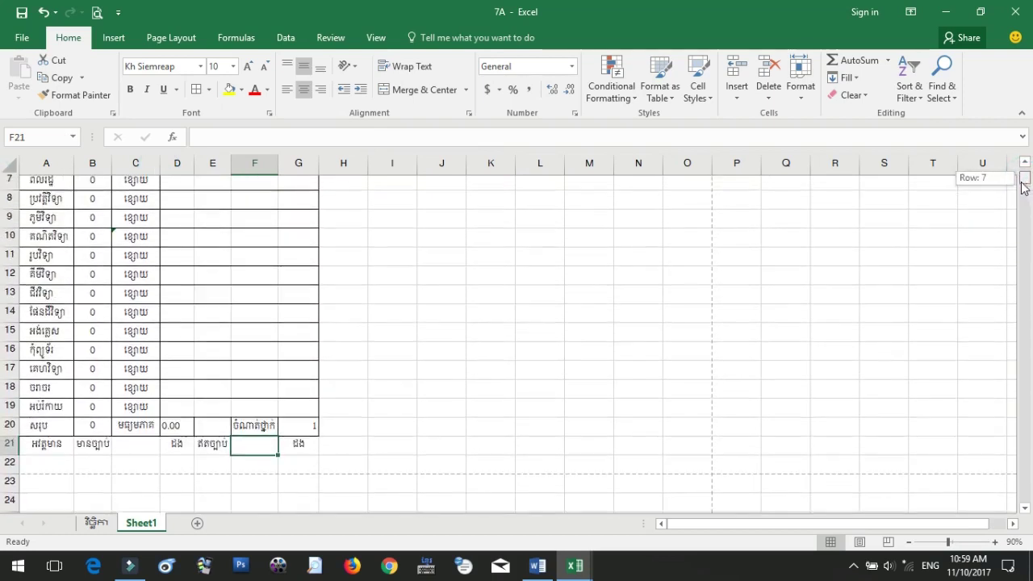
pyautogui.moveTo(1029, 188); pyautogui.dragTo(1027, 179)
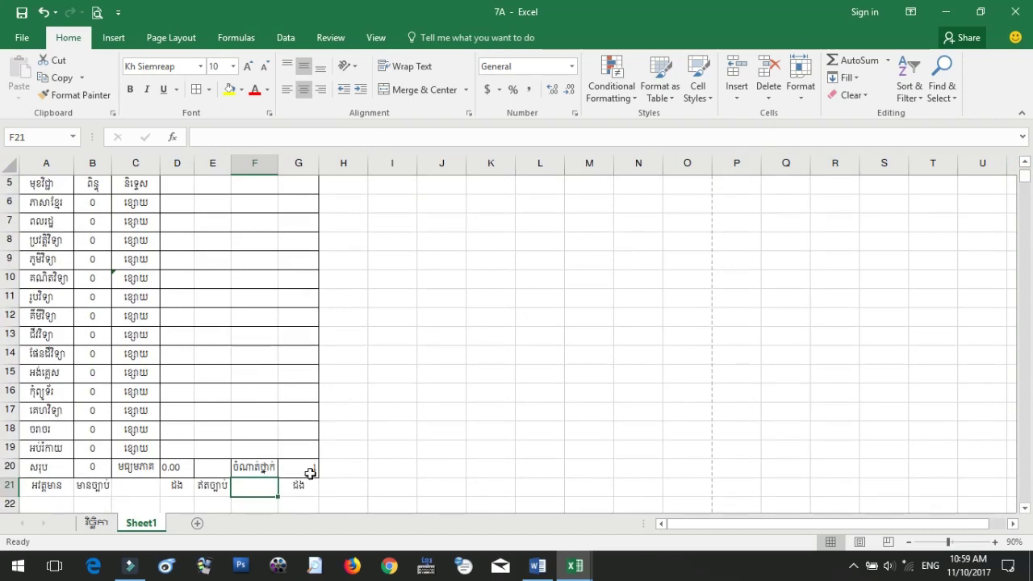
# - Select the whole report card range A1:G21
pyautogui.scroll(1, 235, 448)
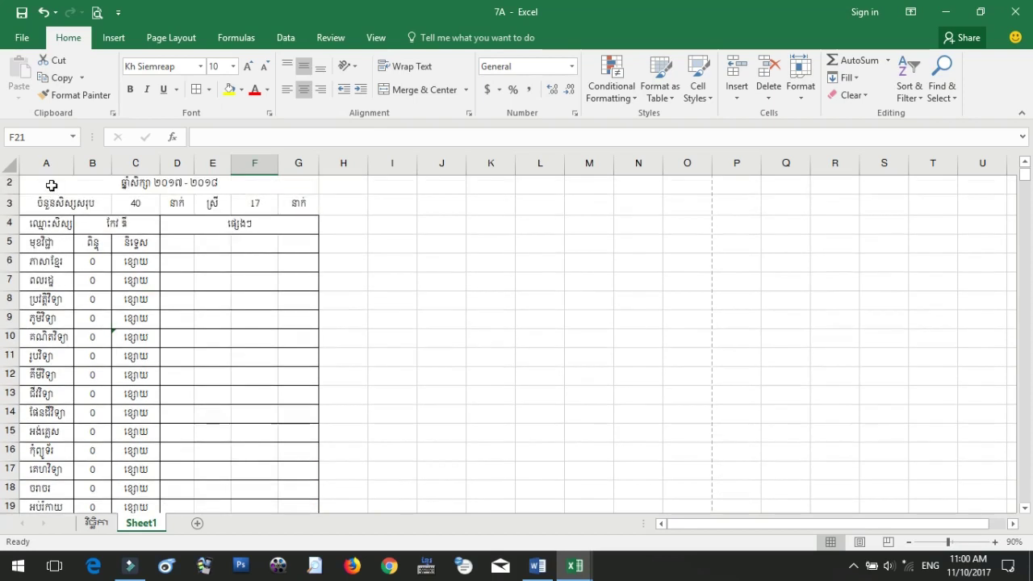
pyautogui.scroll(1, 50, 186)
pyautogui.moveTo(51, 185); pyautogui.dragTo(283, 473)
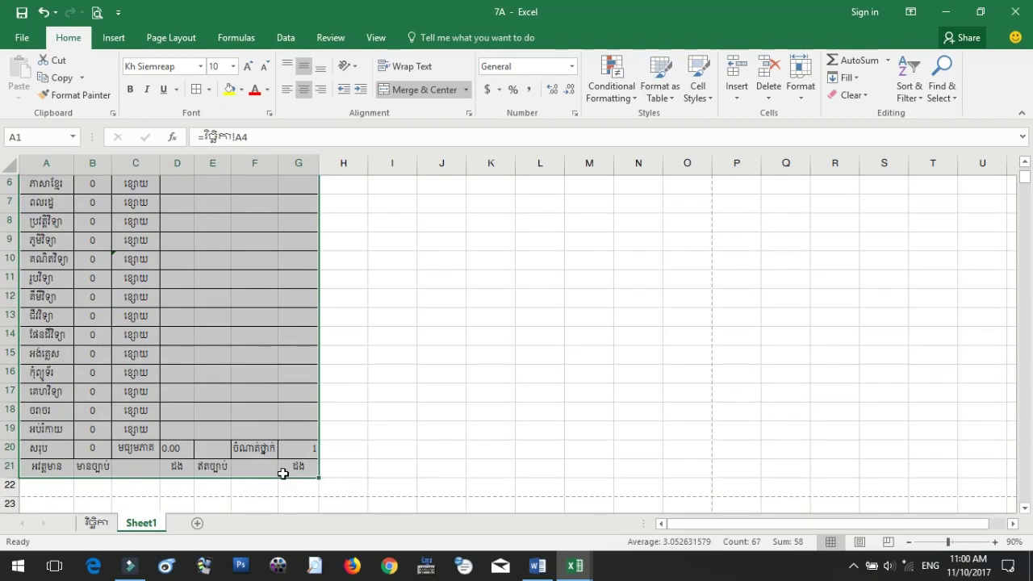
# - Copy the report card and paste it starting at cell I1
pyautogui.hotkey('ctrl', 'c')
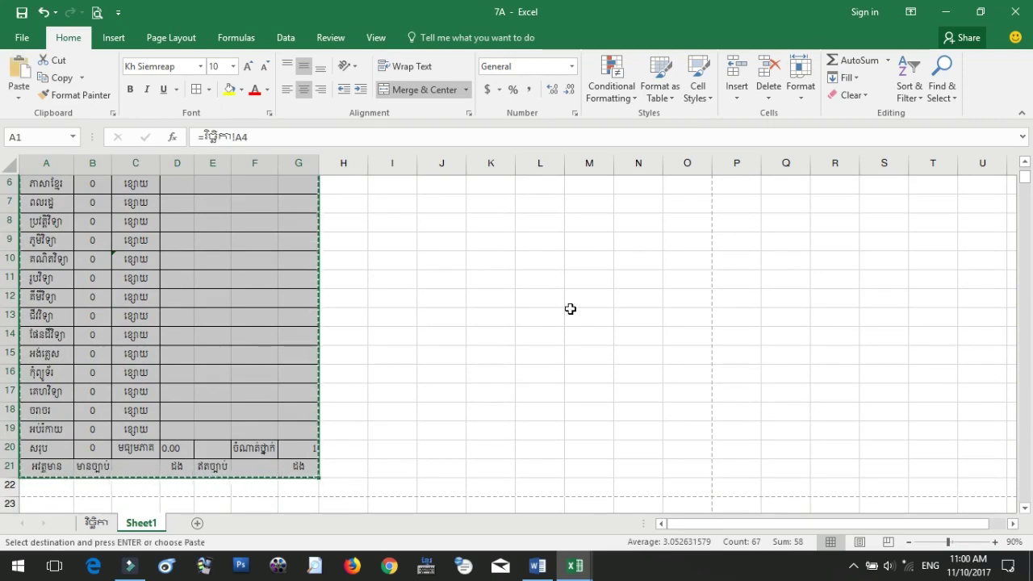
pyautogui.scroll(2, 570, 306)
pyautogui.click(385, 190)
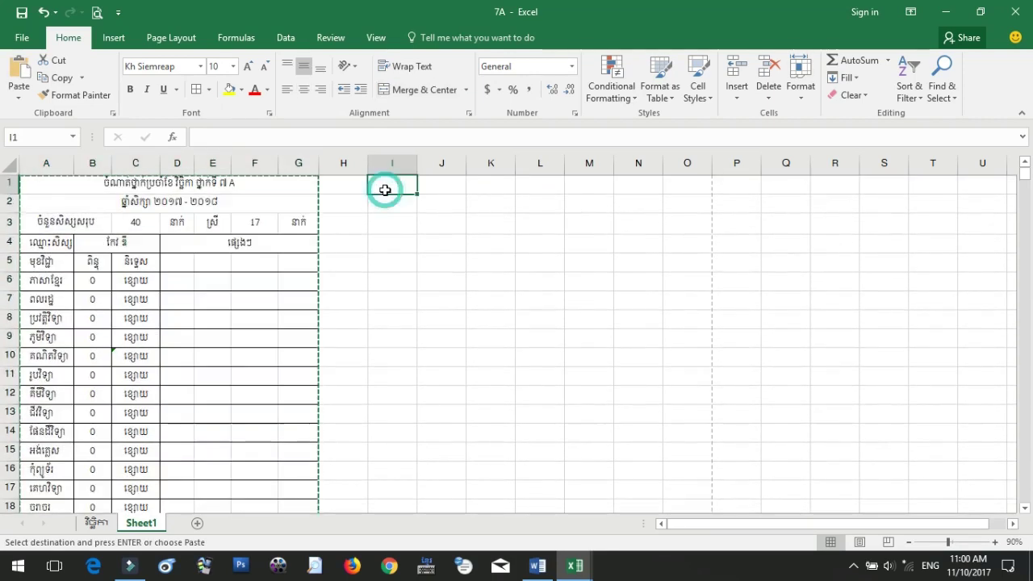
pyautogui.hotkey('ctrl', 'v')
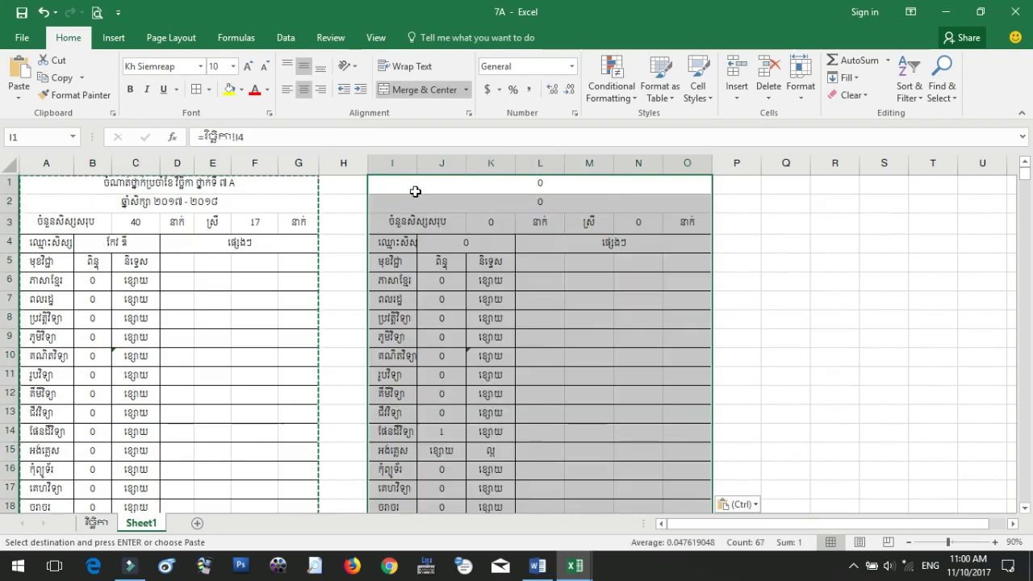
# - Inspect the copy's I2, K5, K6 and J6 to check the shifted formulas
pyautogui.click(513, 198)
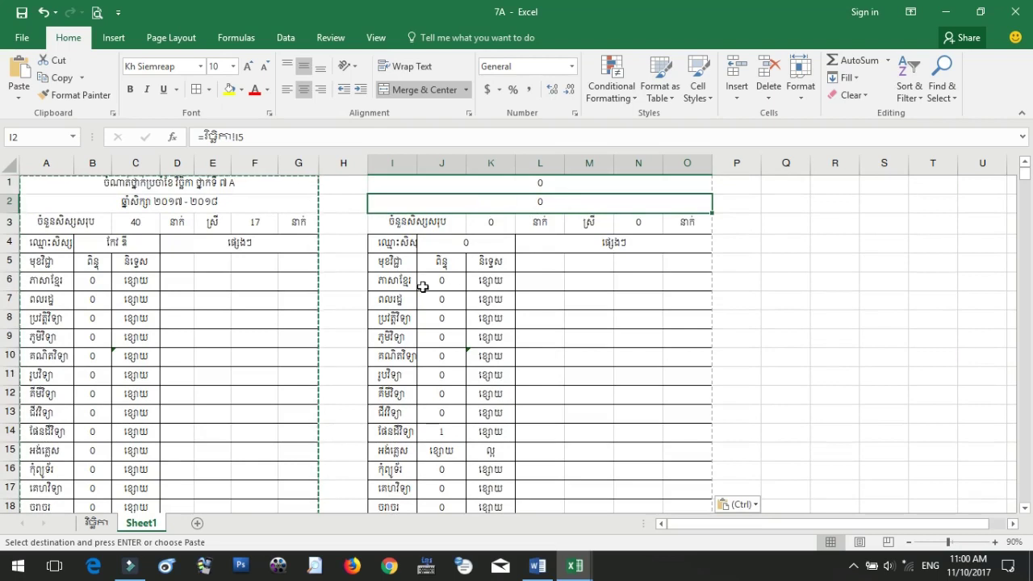
pyautogui.click(490, 301)
pyautogui.click(491, 282)
pyautogui.click(491, 263)
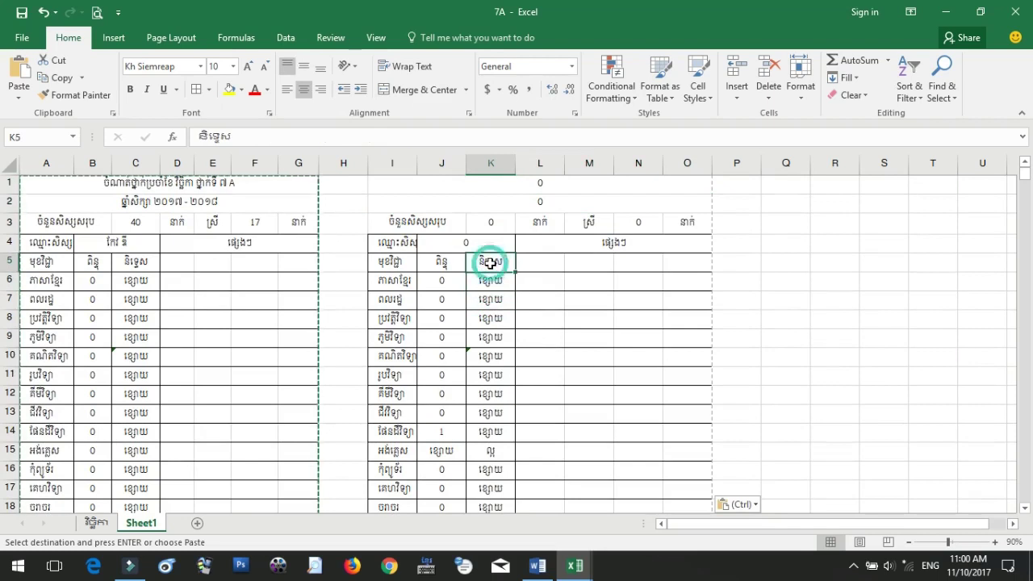
pyautogui.click(493, 285)
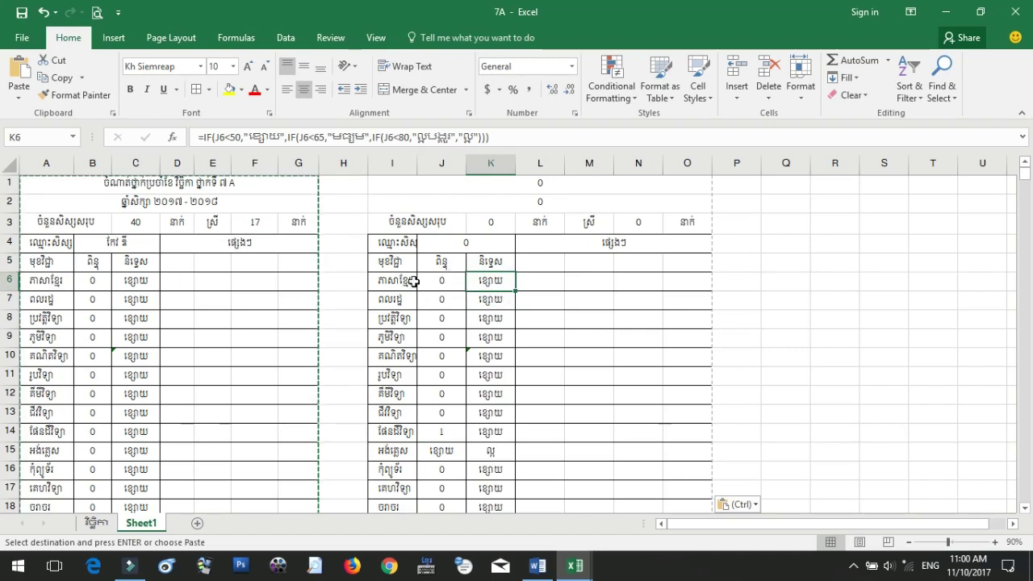
pyautogui.click(446, 284)
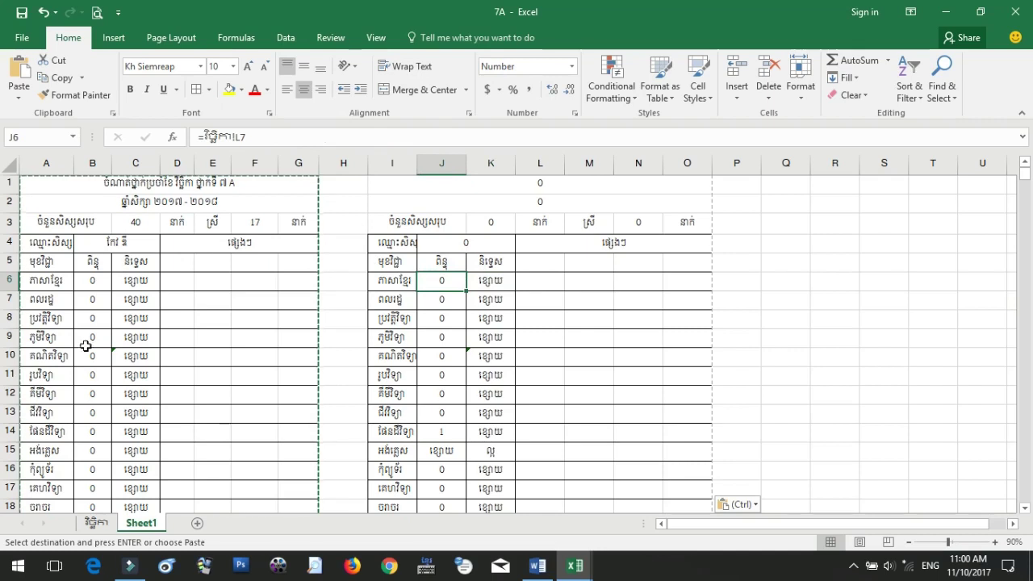
pyautogui.click(515, 189)
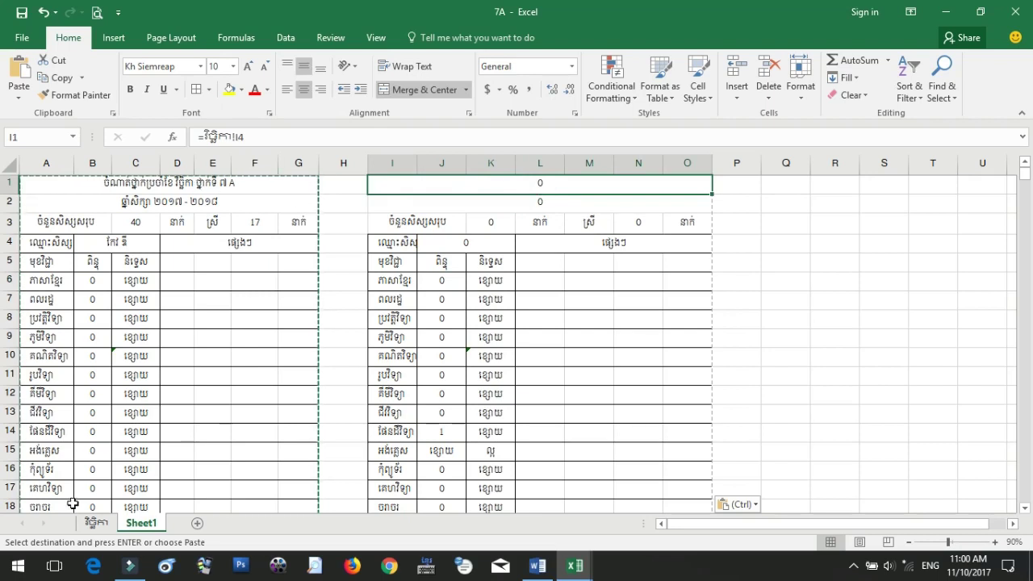
# - Enter link formulas in I1 and I2 pointing at the វិច្ឆិកា sheet's title area
pyautogui.write('=')
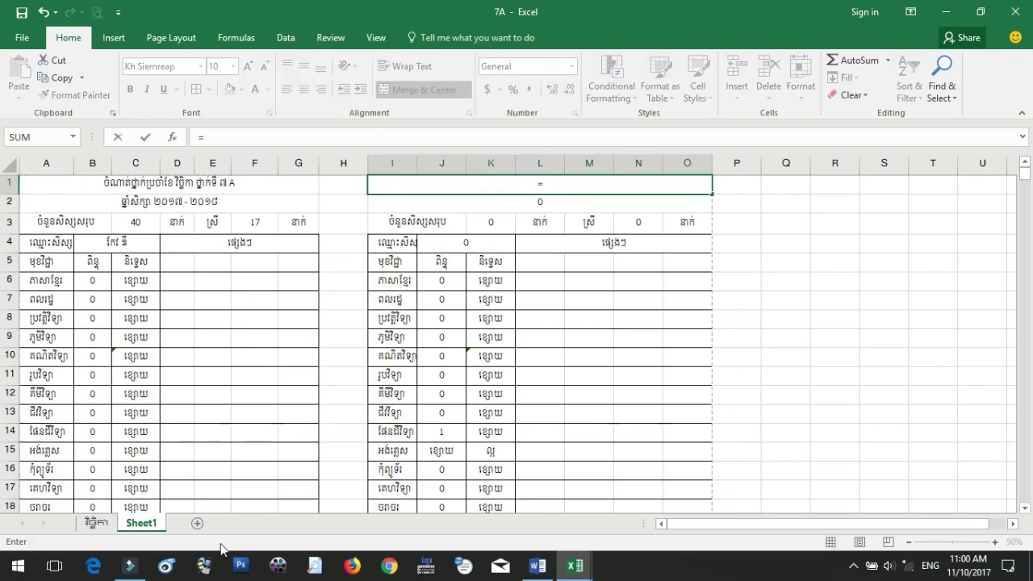
pyautogui.click(97, 526)
pyautogui.click(269, 197)
pyautogui.press('Return')
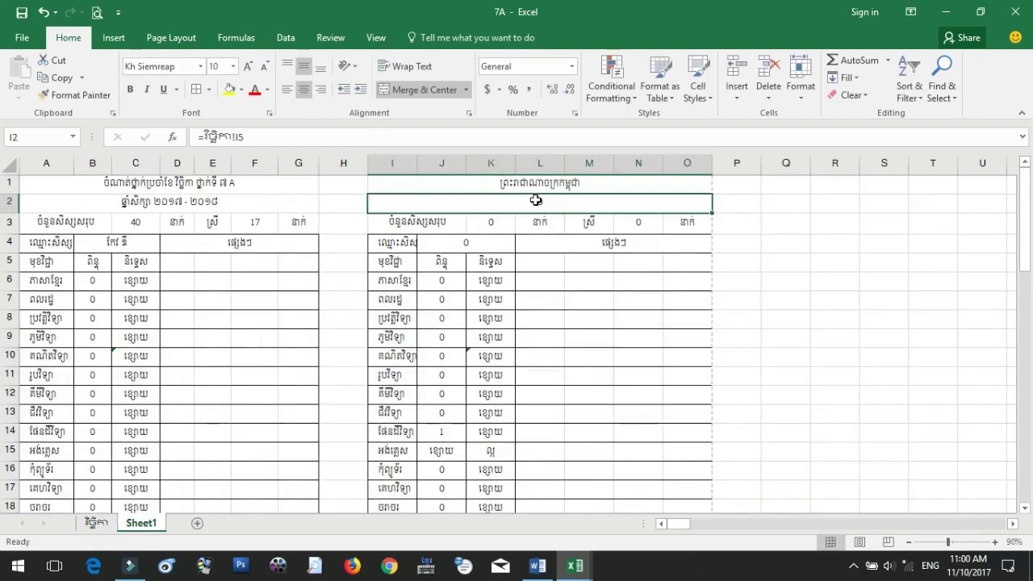
pyautogui.write('=')
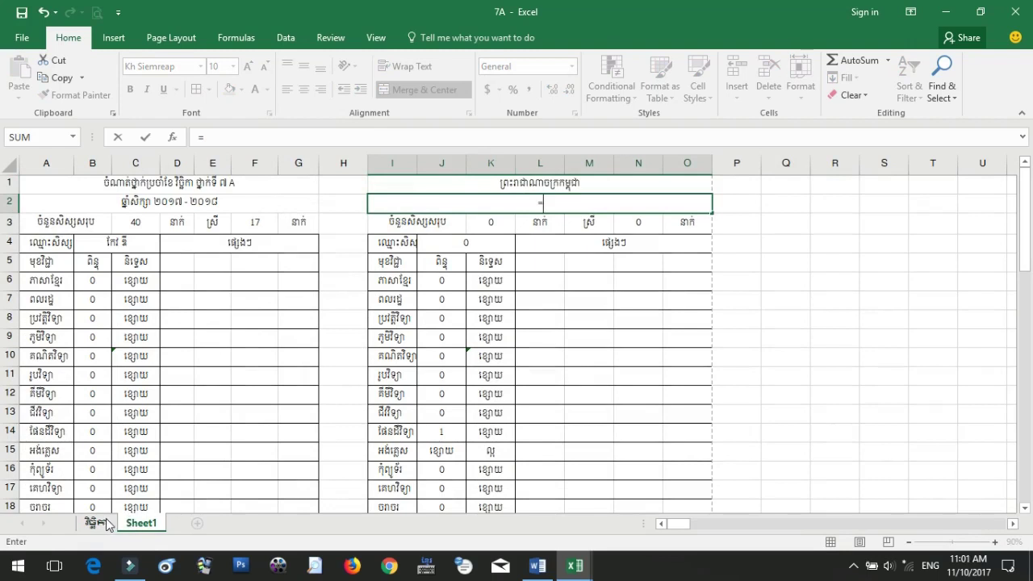
pyautogui.click(95, 523)
pyautogui.click(236, 222)
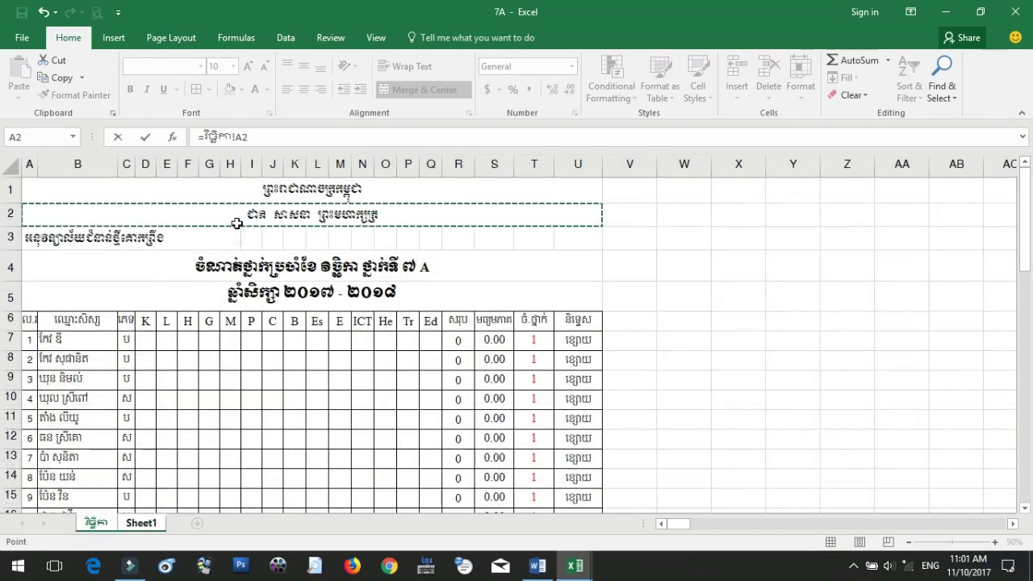
pyautogui.click(257, 290)
pyautogui.press('Return')
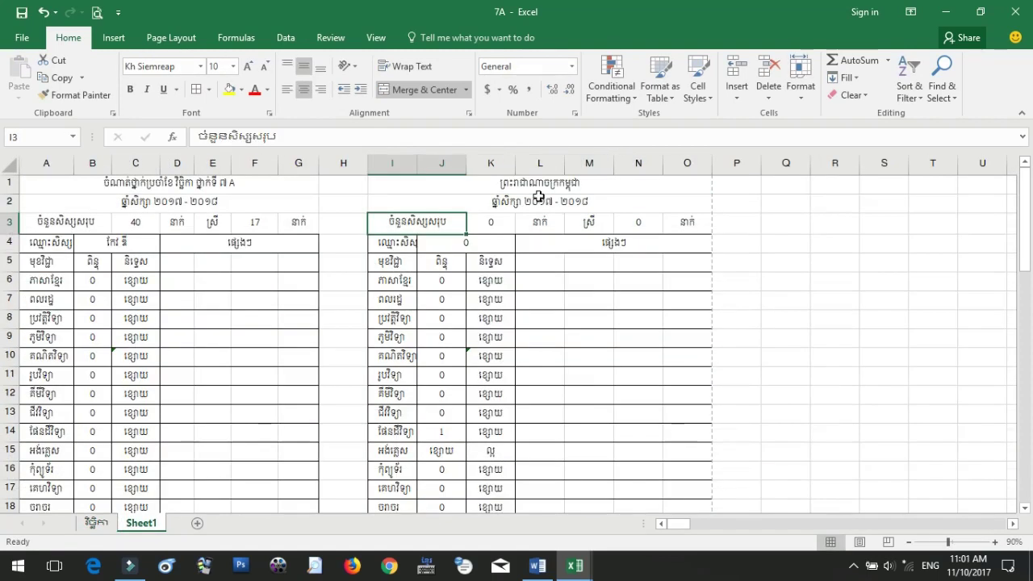
# - Link the copy's title cell I1 to the វិច្ឆិកា sheet's title in A5
pyautogui.click(525, 185)
pyautogui.write('=')
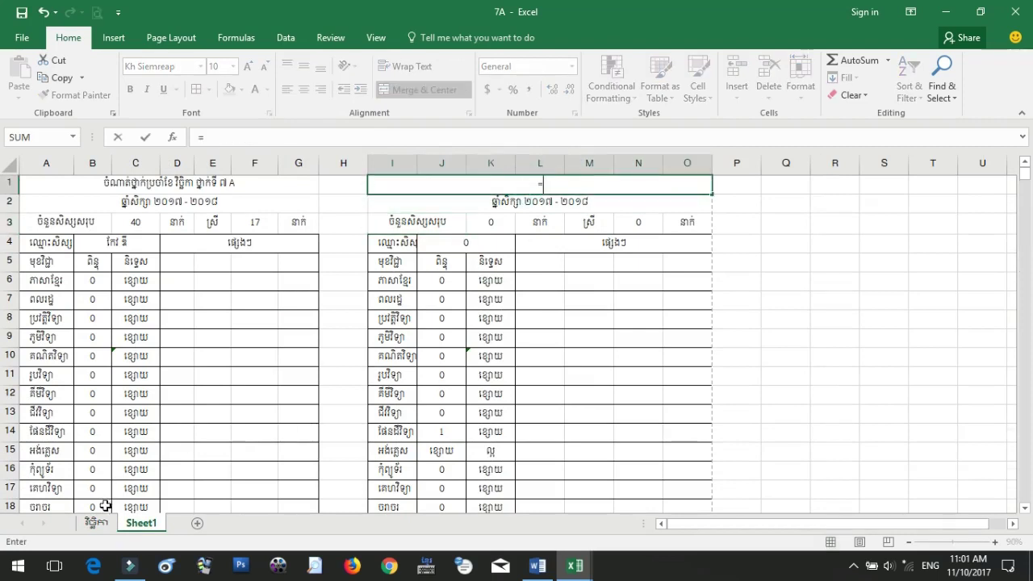
pyautogui.click(96, 523)
pyautogui.click(258, 288)
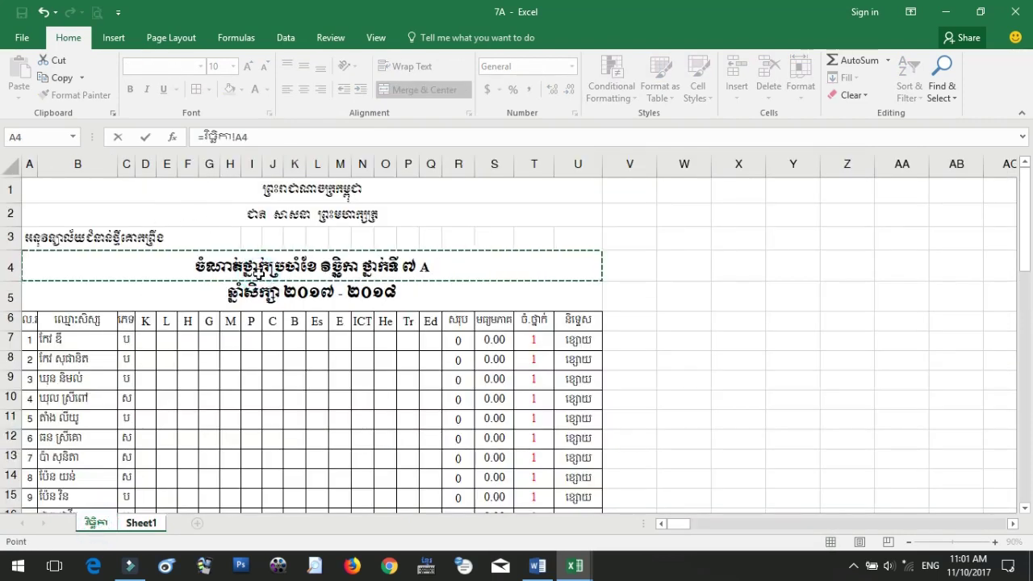
pyautogui.press('Return')
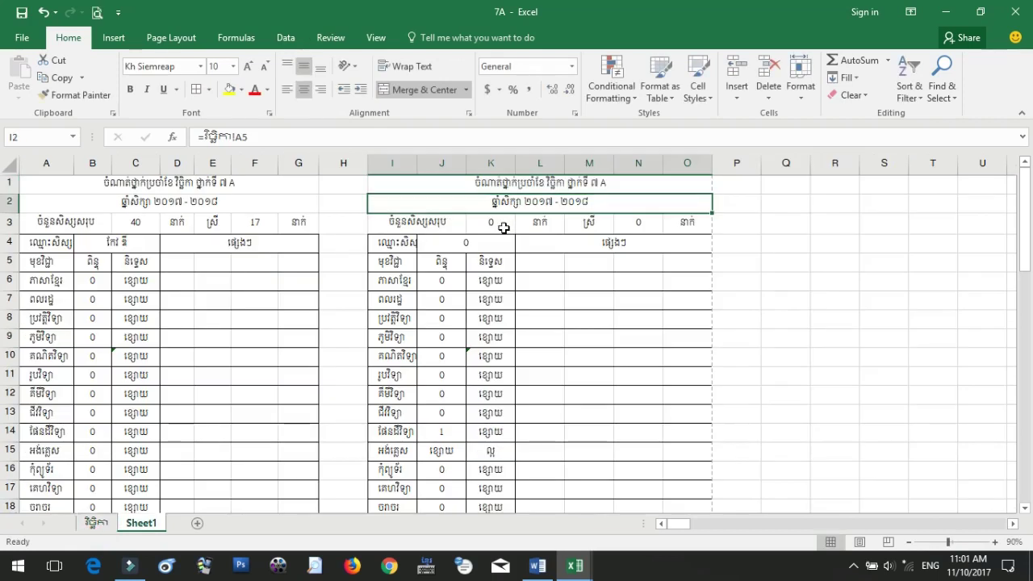
# - Link total students K3 to the វិច្ឆិកា sheet's count of 40 in C47
pyautogui.click(503, 227)
pyautogui.write('=')
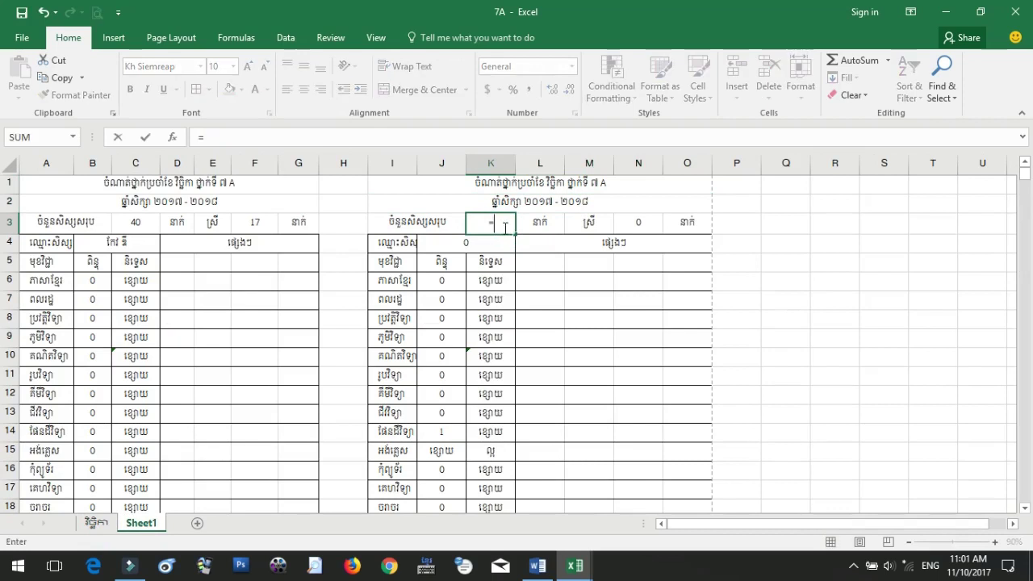
pyautogui.click(96, 523)
pyautogui.scroll(-1, 292, 361)
pyautogui.scroll(-1, 292, 362)
pyautogui.scroll(-2, 214, 344)
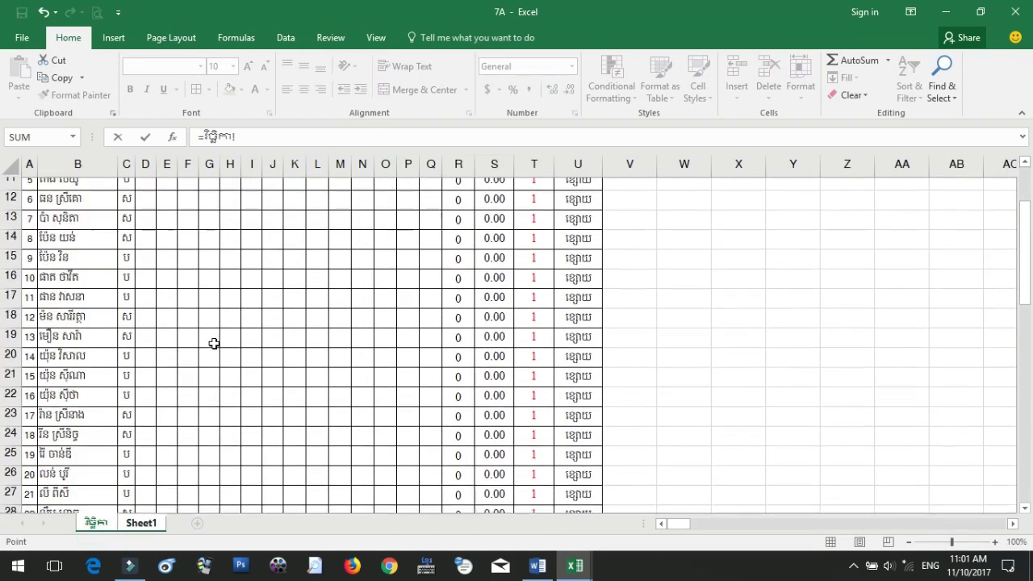
pyautogui.scroll(-3, 214, 344)
pyautogui.scroll(-3, 214, 344)
pyautogui.scroll(-4, 214, 344)
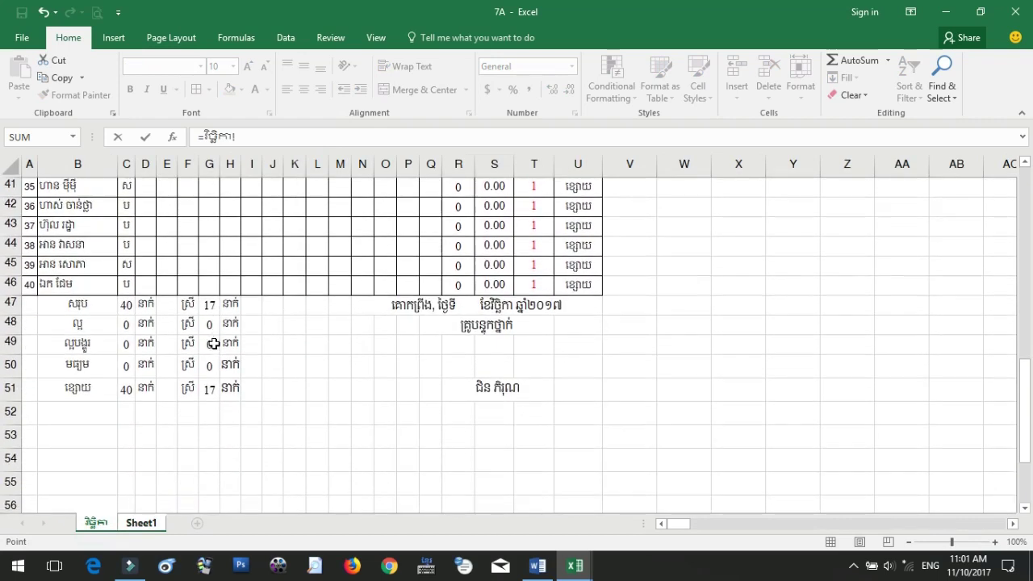
pyautogui.click(132, 308)
pyautogui.press('Return')
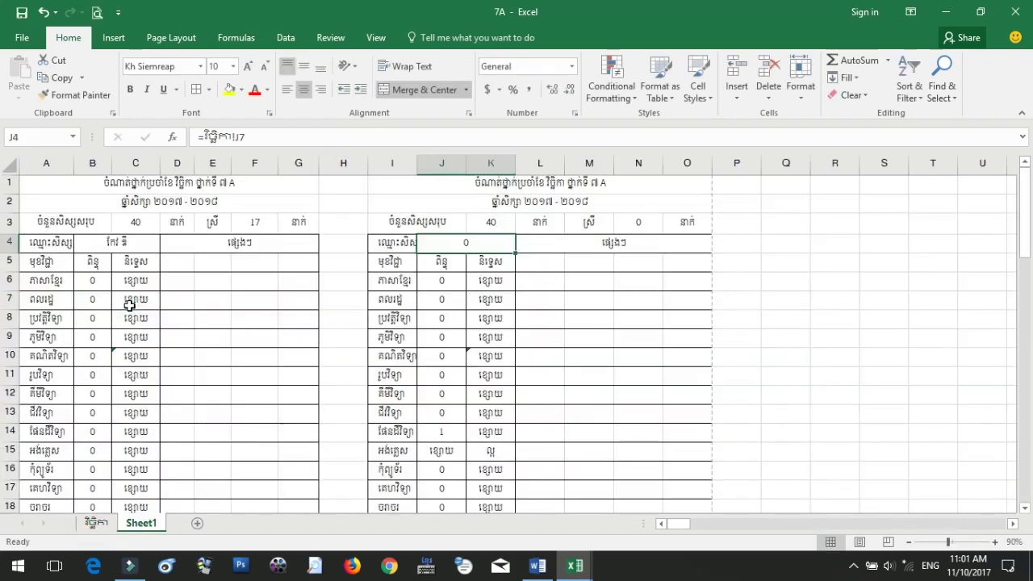
# - Link female count N3 to the វិច្ឆិកា sheet's female total of 17 in row 47
pyautogui.click(638, 224)
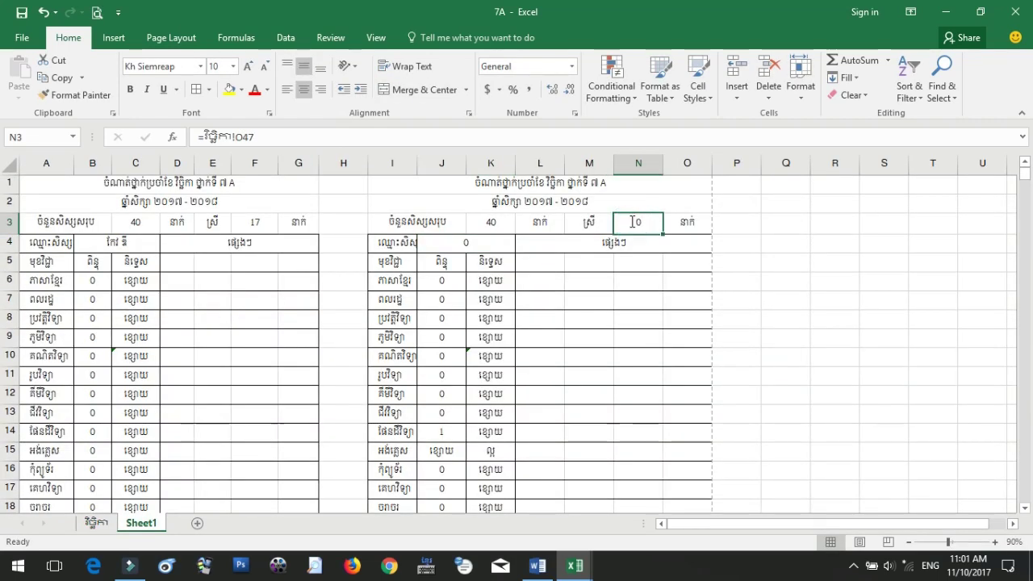
pyautogui.write('=')
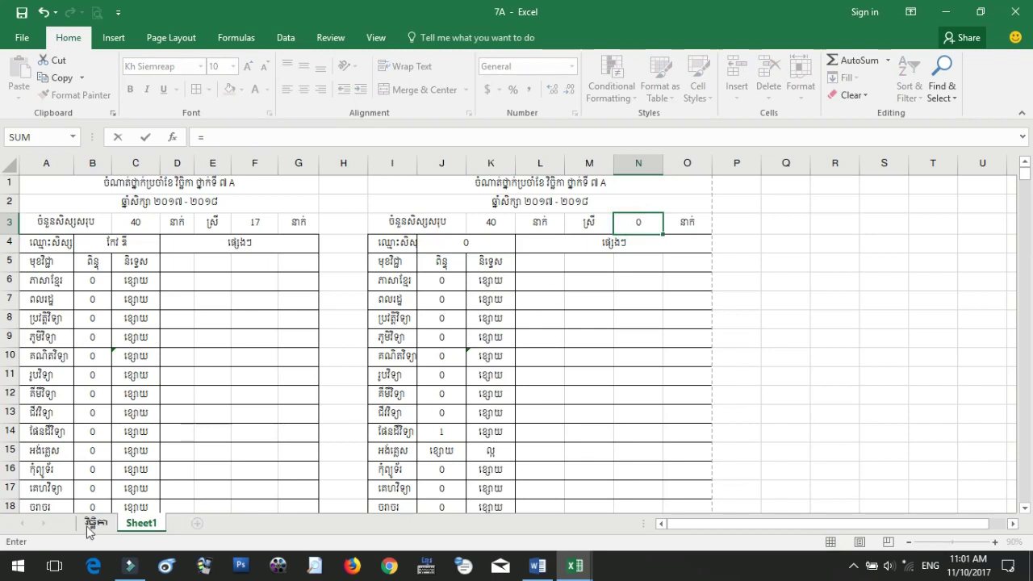
pyautogui.click(94, 523)
pyautogui.click(209, 305)
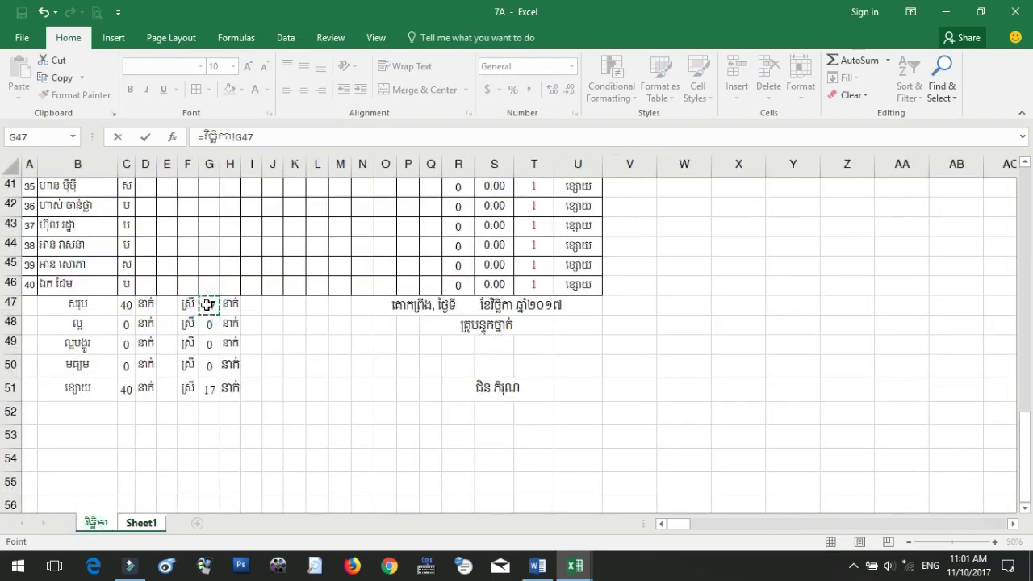
pyautogui.press('Return')
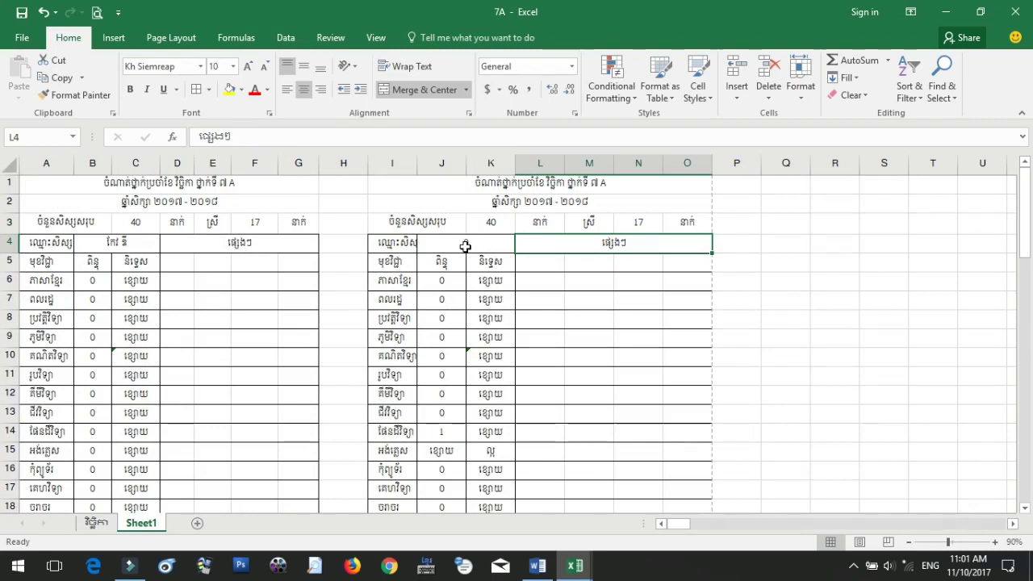
# - Widen column I and link name cell J4 to the student name in វិច្ឆិកា B8
pyautogui.click(466, 246)
pyautogui.moveTo(418, 173); pyautogui.dragTo(429, 166)
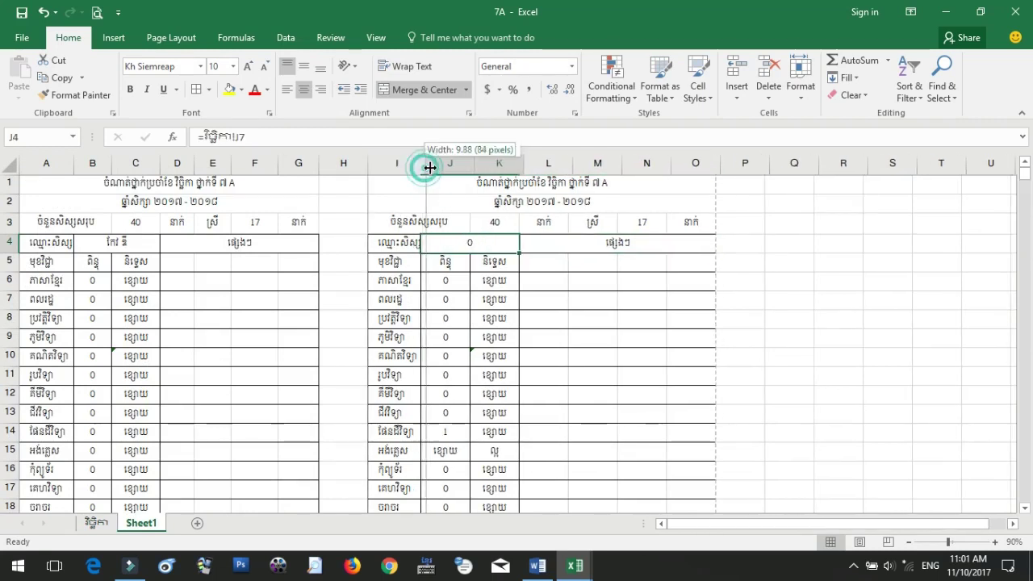
pyautogui.write('=')
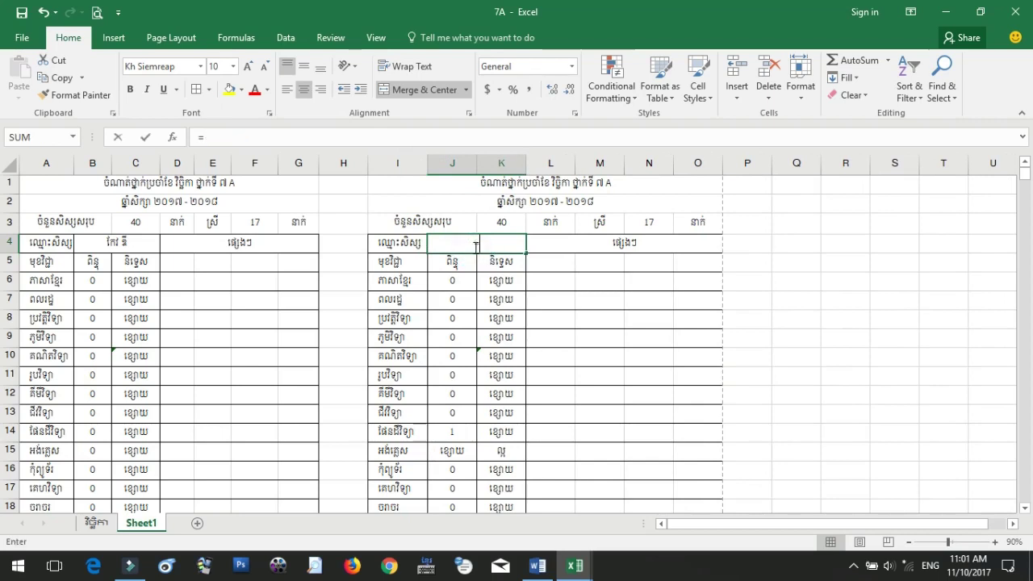
pyautogui.click(96, 523)
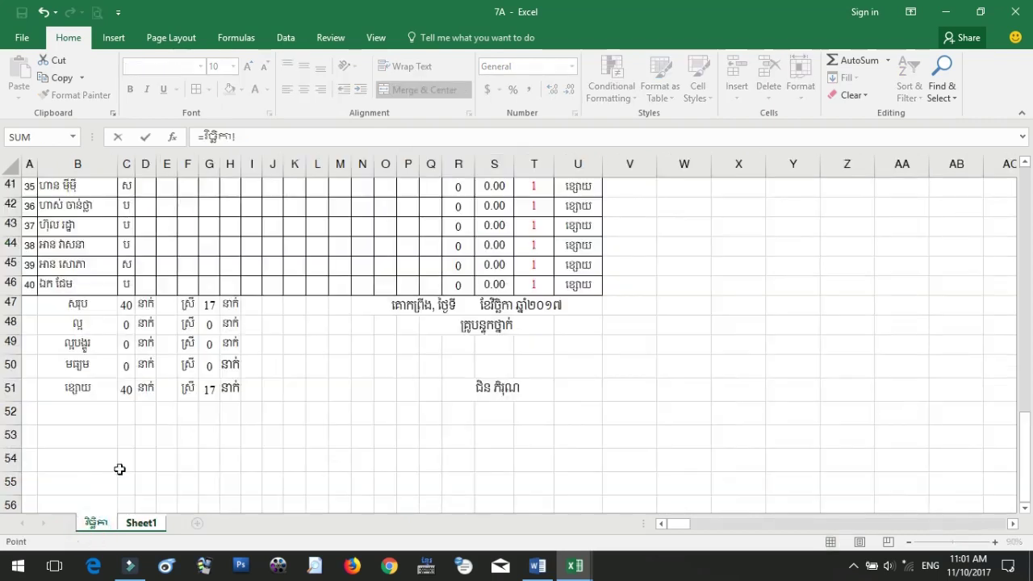
pyautogui.scroll(8, 172, 312)
pyautogui.scroll(5, 171, 311)
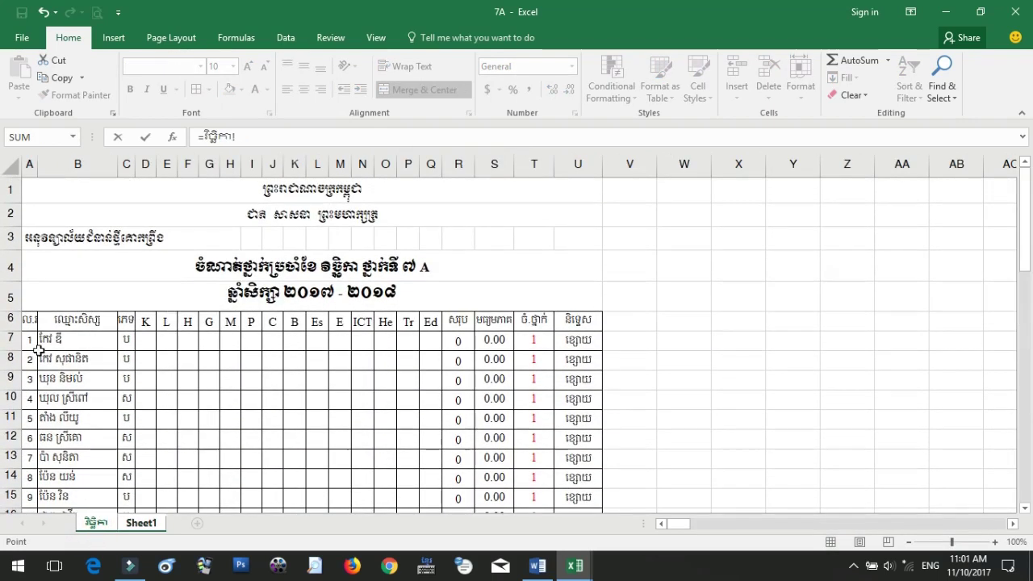
pyautogui.click(54, 364)
pyautogui.press('Return')
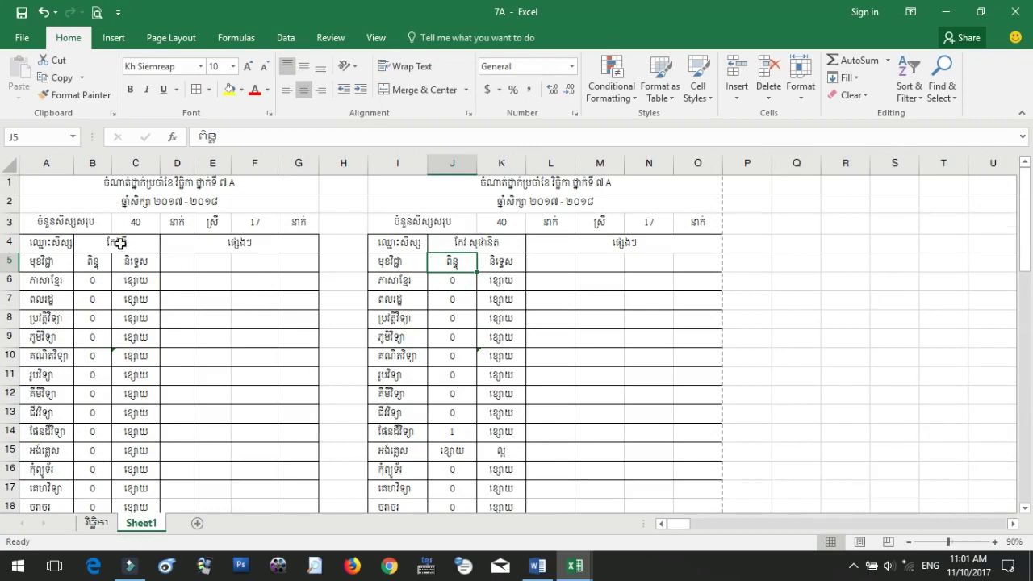
# - Set J6 to link to the student's first subject score in វិច្ឆិកា D8
pyautogui.click(449, 283)
pyautogui.write('=')
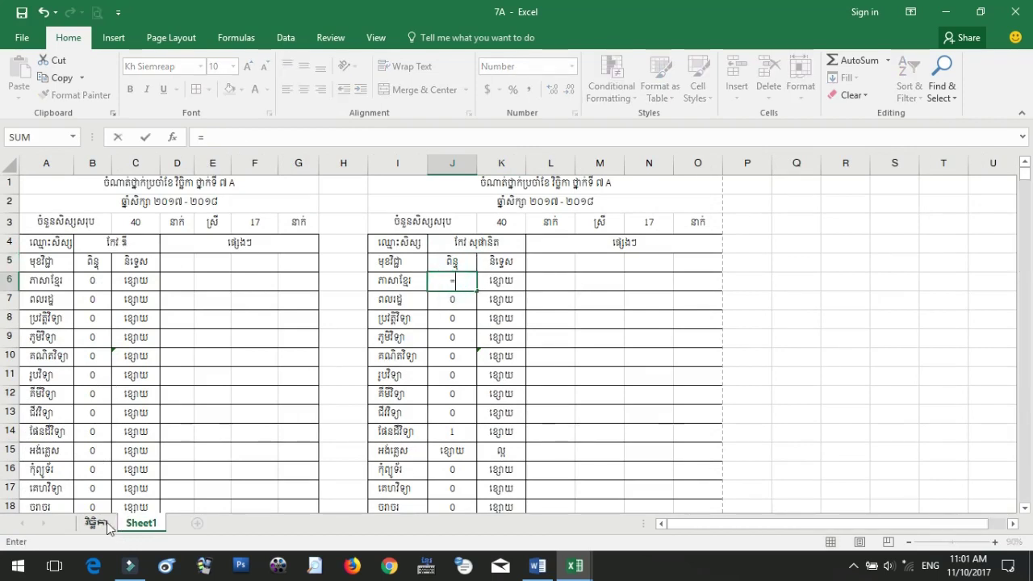
pyautogui.click(97, 523)
pyautogui.click(129, 361)
pyautogui.press('Return')
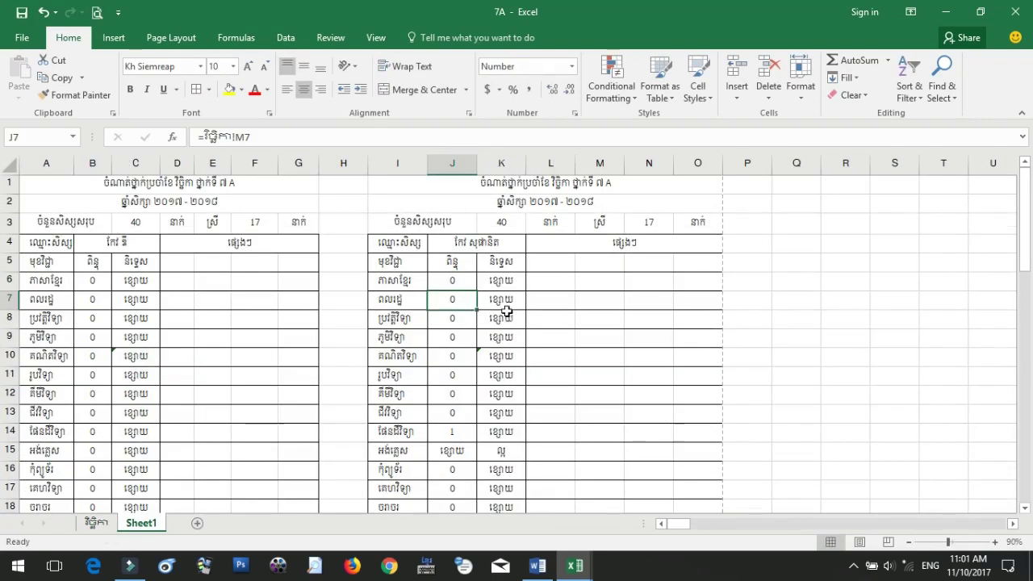
# - Compare J6 and J7 formulas with the original card's B6 and B7, then edit J7's formula
pyautogui.click(452, 282)
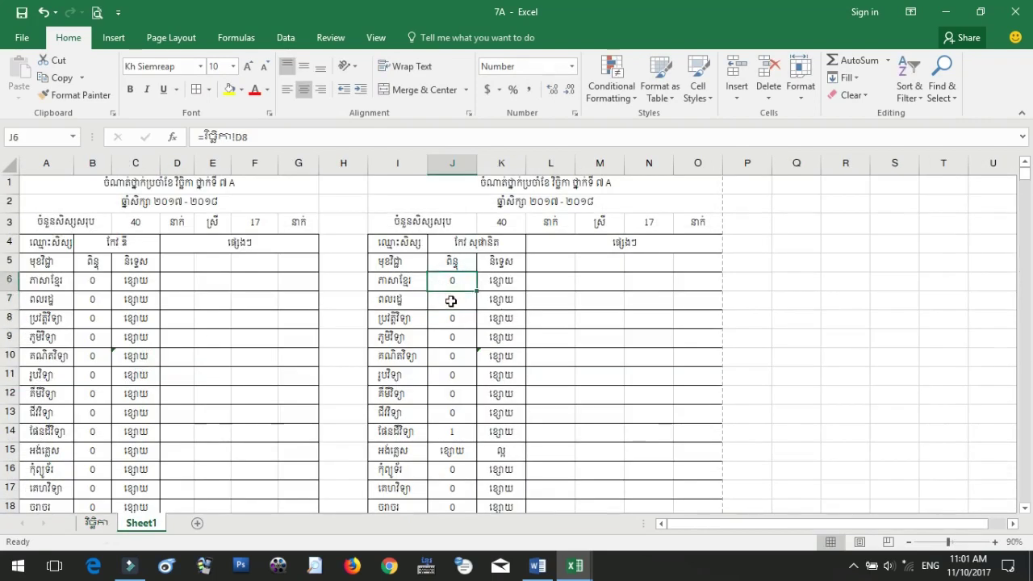
pyautogui.click(451, 300)
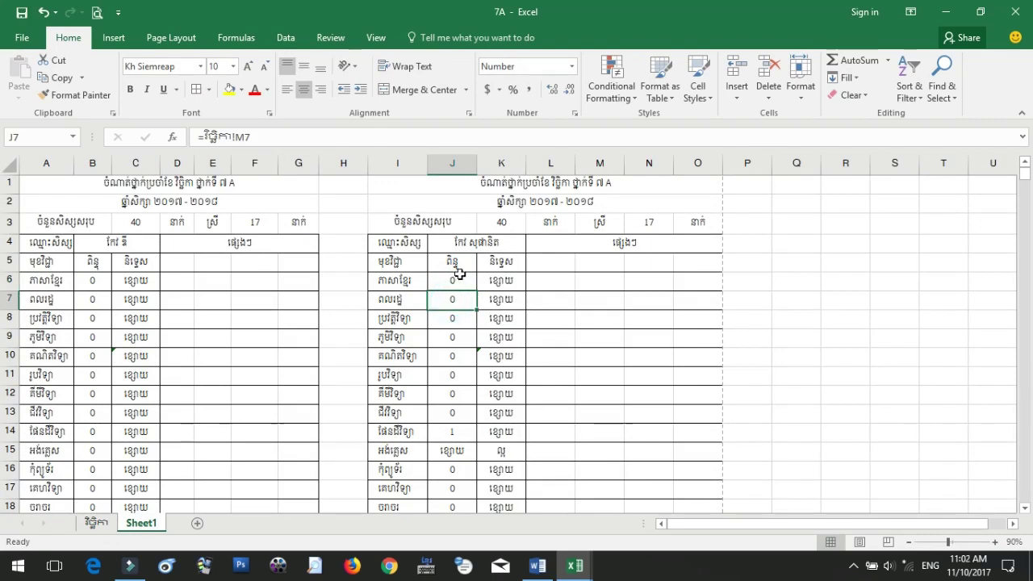
pyautogui.click(459, 280)
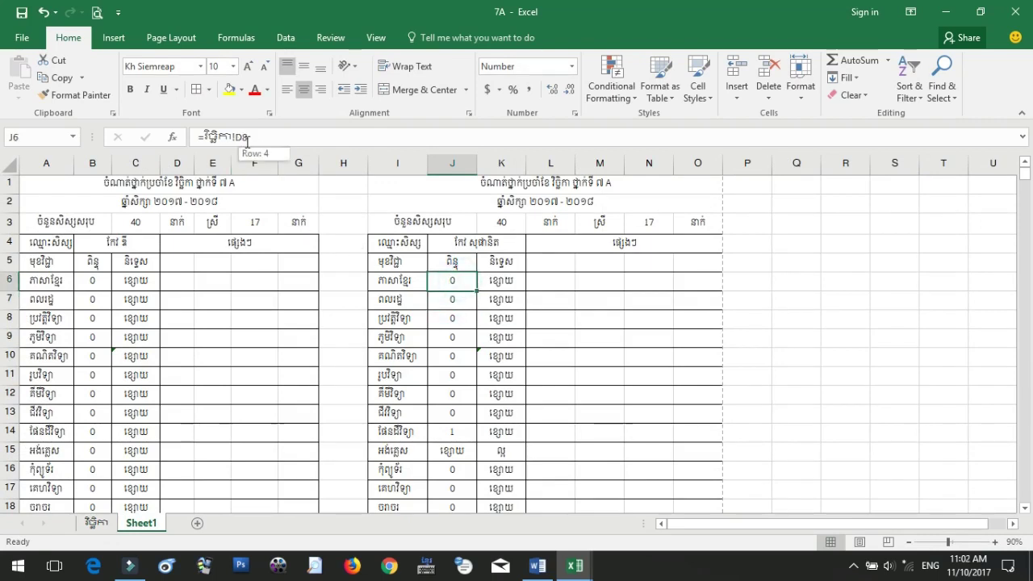
pyautogui.click(97, 283)
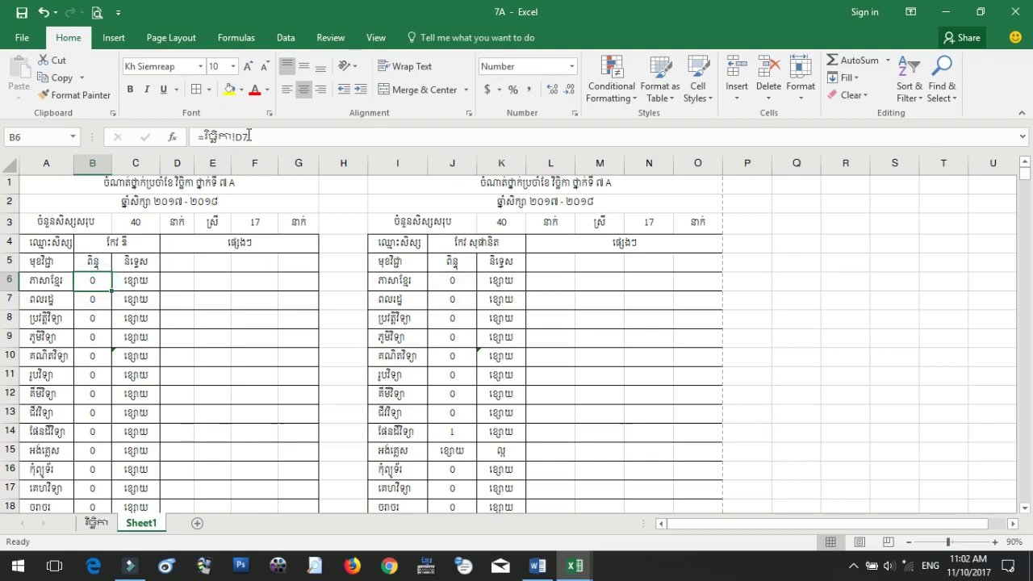
pyautogui.click(448, 280)
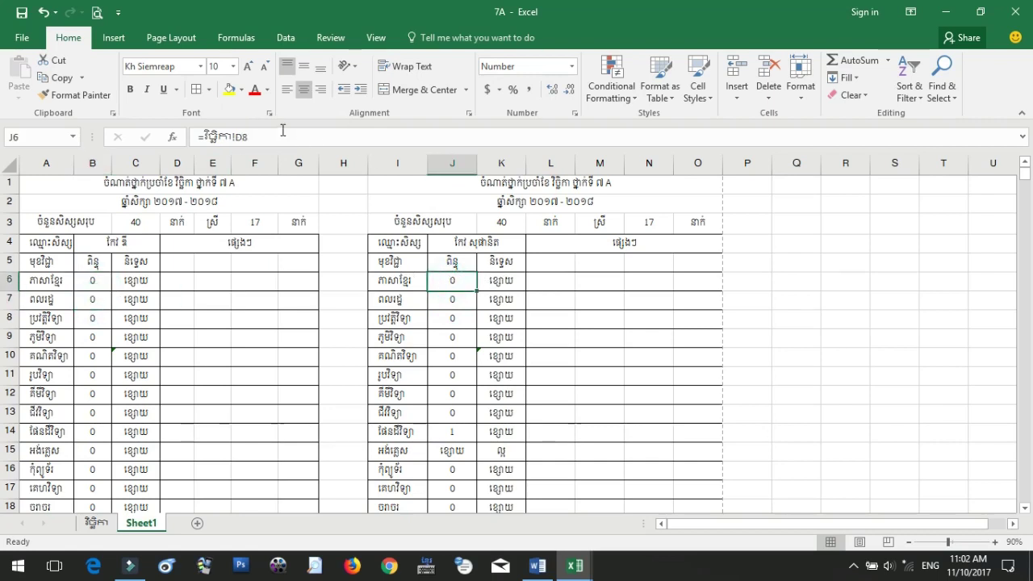
pyautogui.click(102, 300)
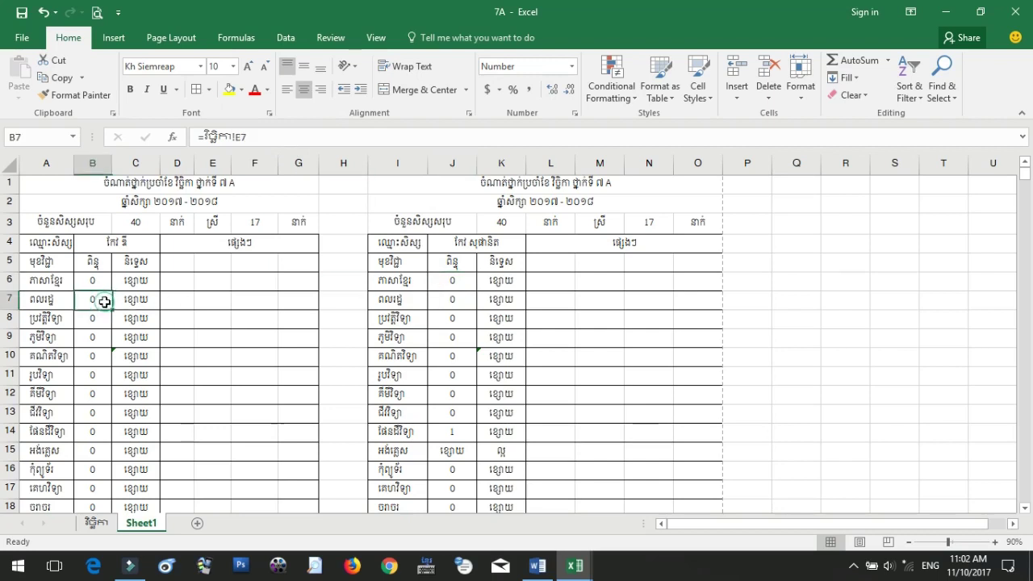
pyautogui.click(464, 297)
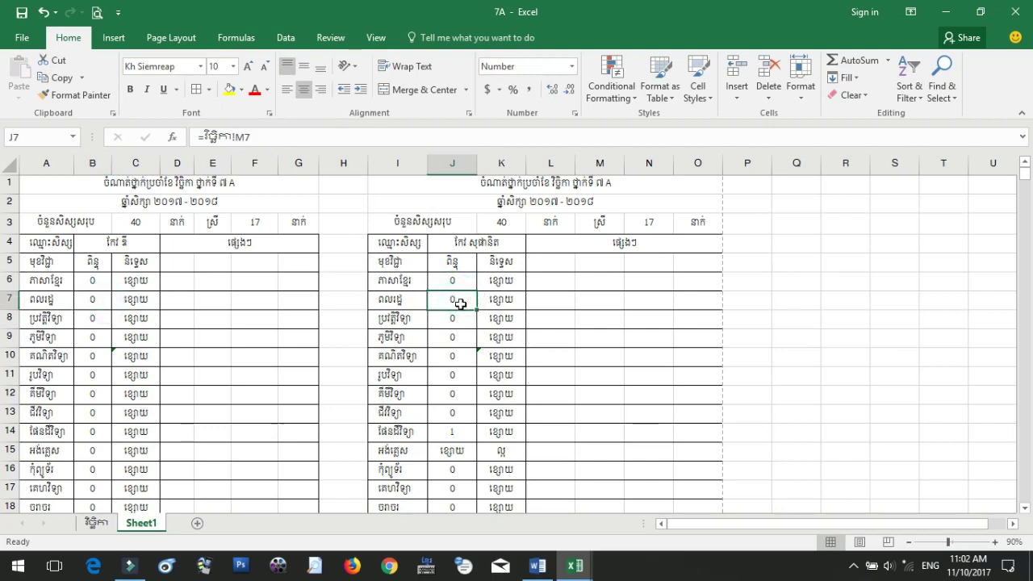
pyautogui.doubleClick(242, 137)
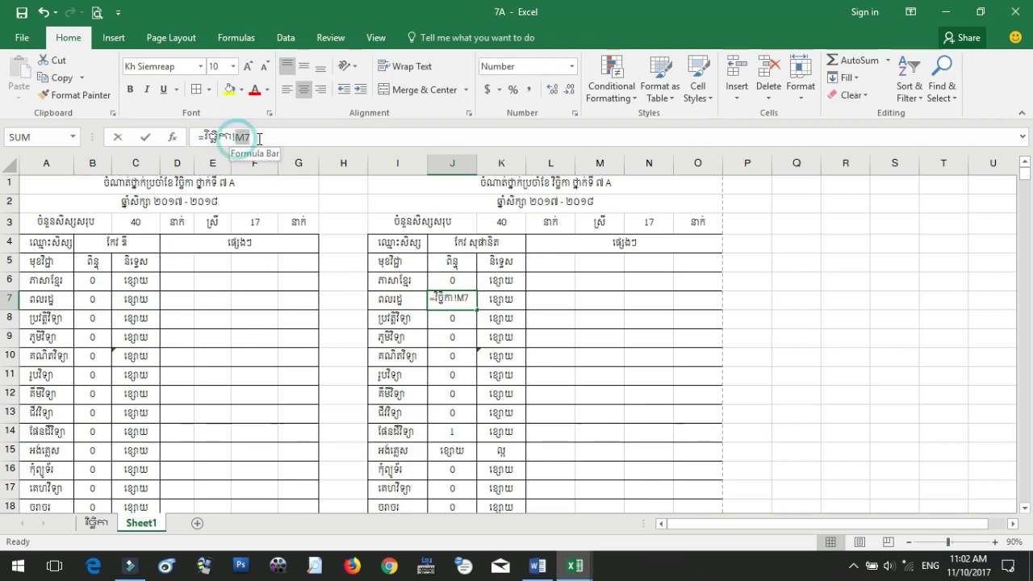
# - Correct J7's class-sheet column reference, then compare B6–B8 with J6–J8
pyautogui.write('e8')
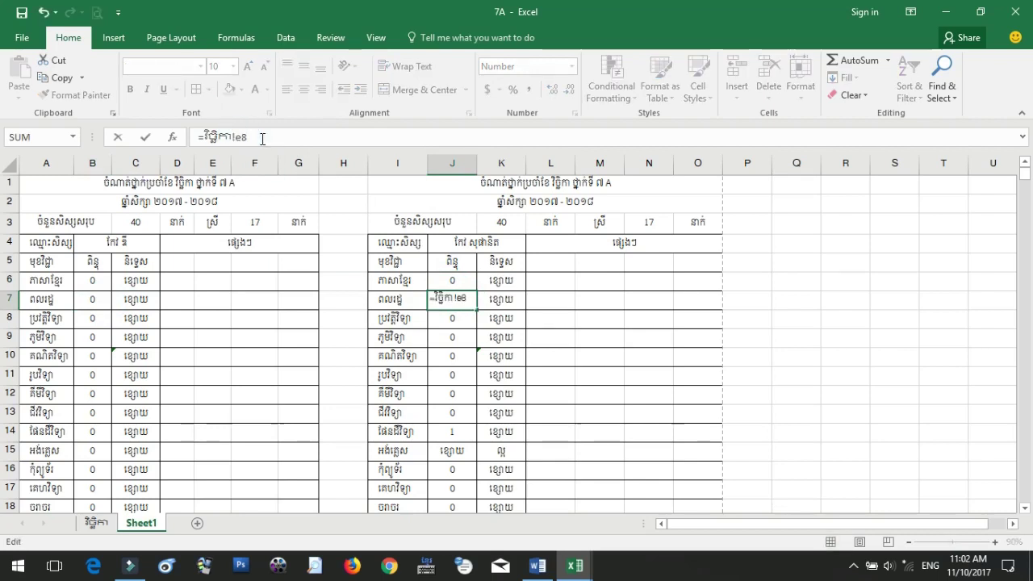
pyautogui.press('Return')
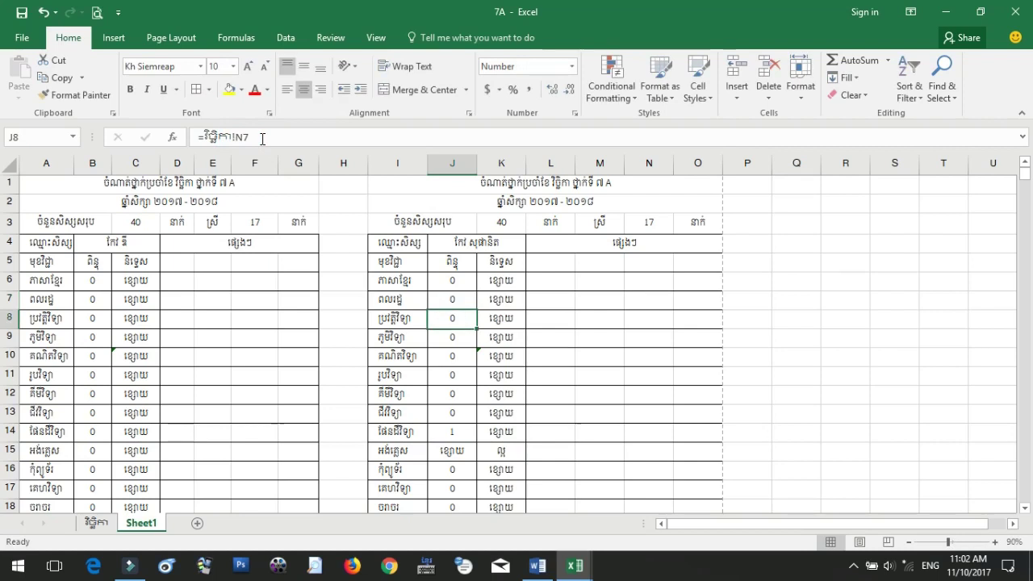
pyautogui.click(95, 279)
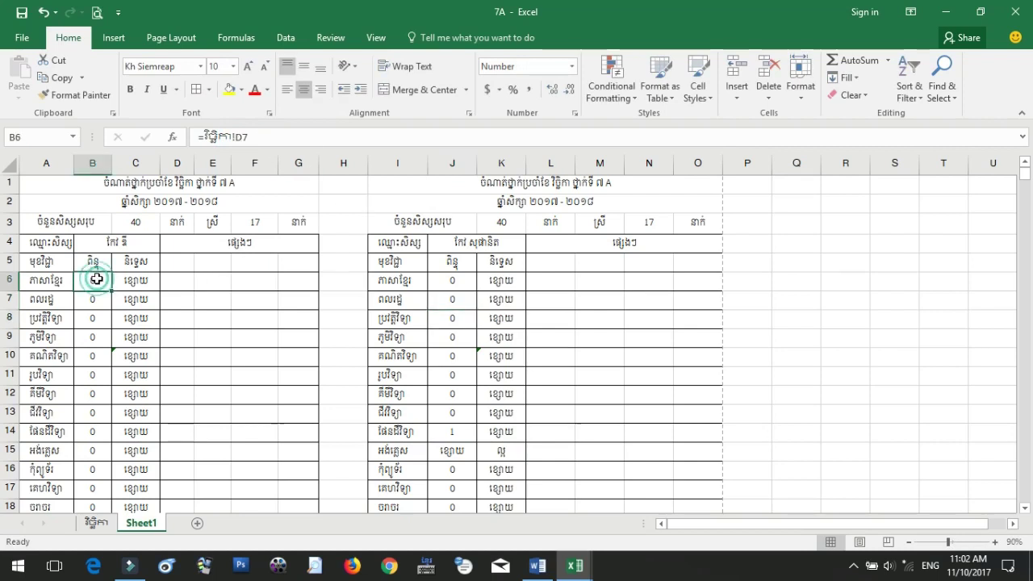
pyautogui.click(95, 301)
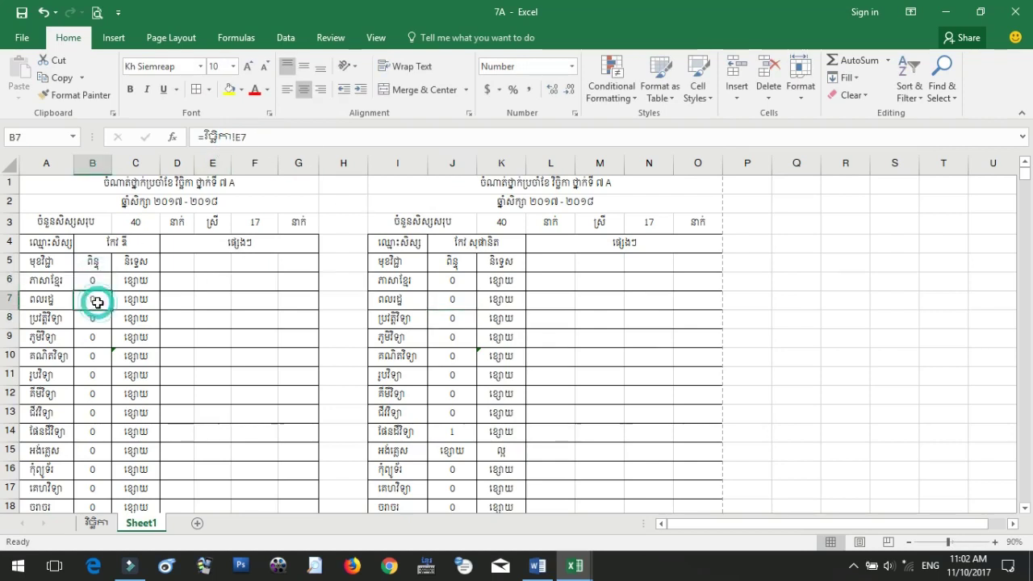
pyautogui.click(97, 321)
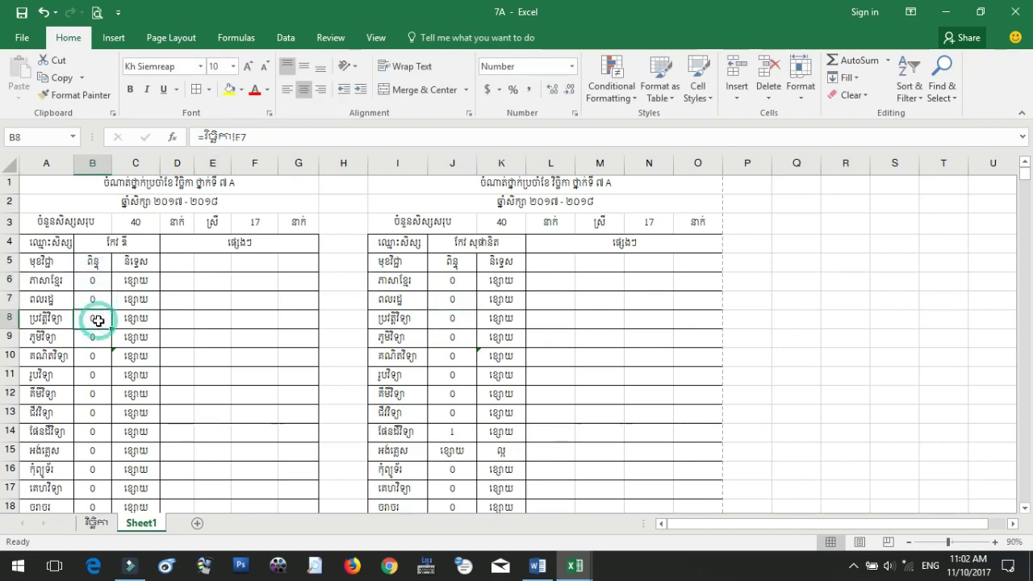
pyautogui.click(457, 280)
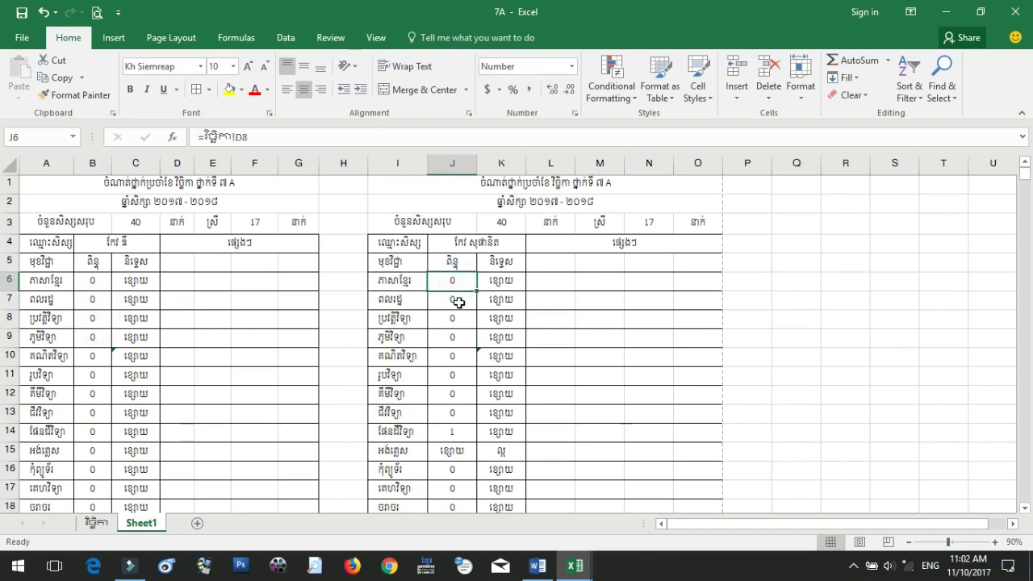
pyautogui.click(457, 302)
pyautogui.click(463, 322)
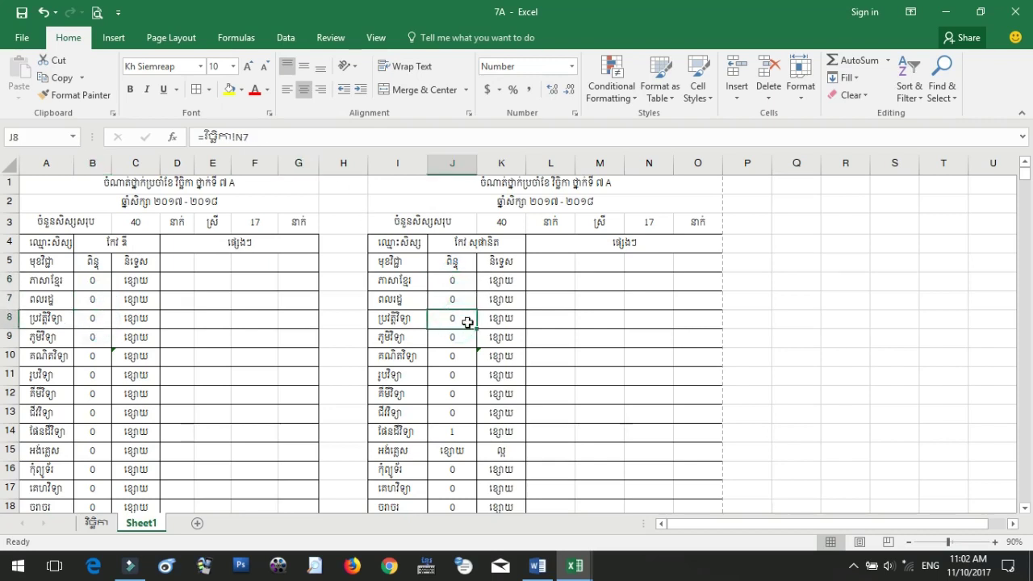
# - Repoint J8, J9 and J10 to their next subject columns on the វិច្ឆិកា sheet
pyautogui.click(259, 142)
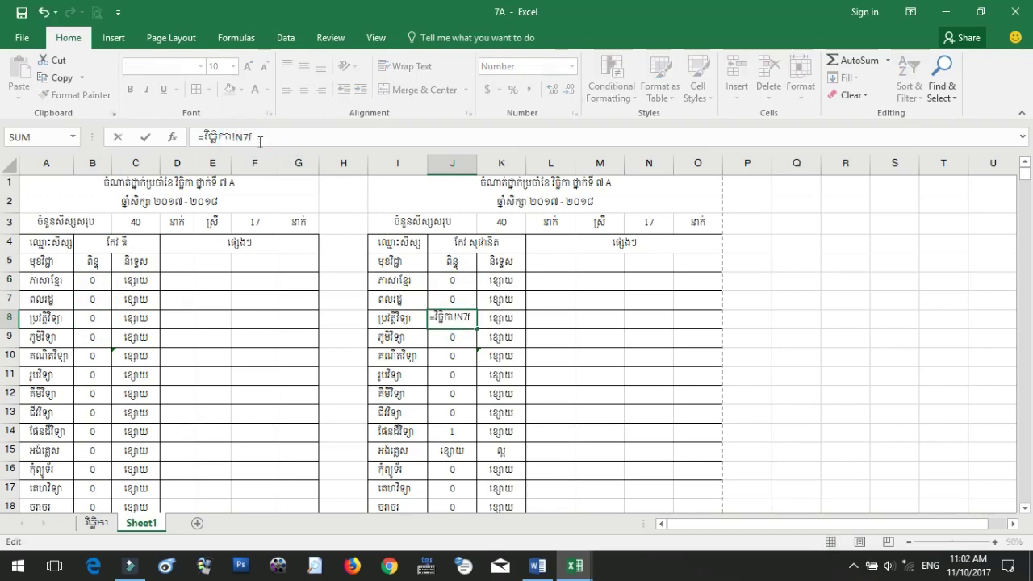
pyautogui.write('=')
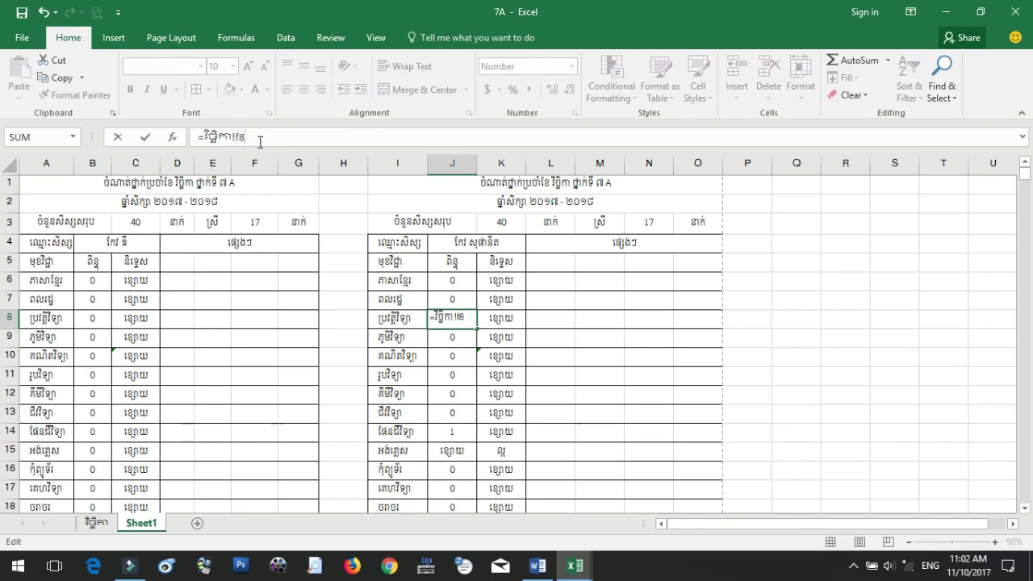
pyautogui.press('Return')
pyautogui.click(269, 137)
pyautogui.press('BackSpace')
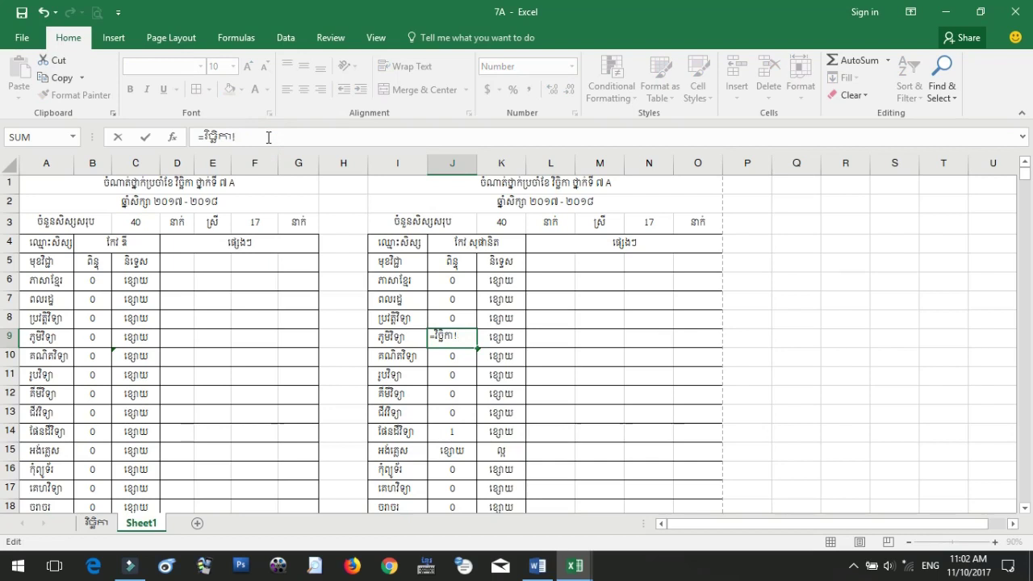
pyautogui.write('g8')
pyautogui.press('Return')
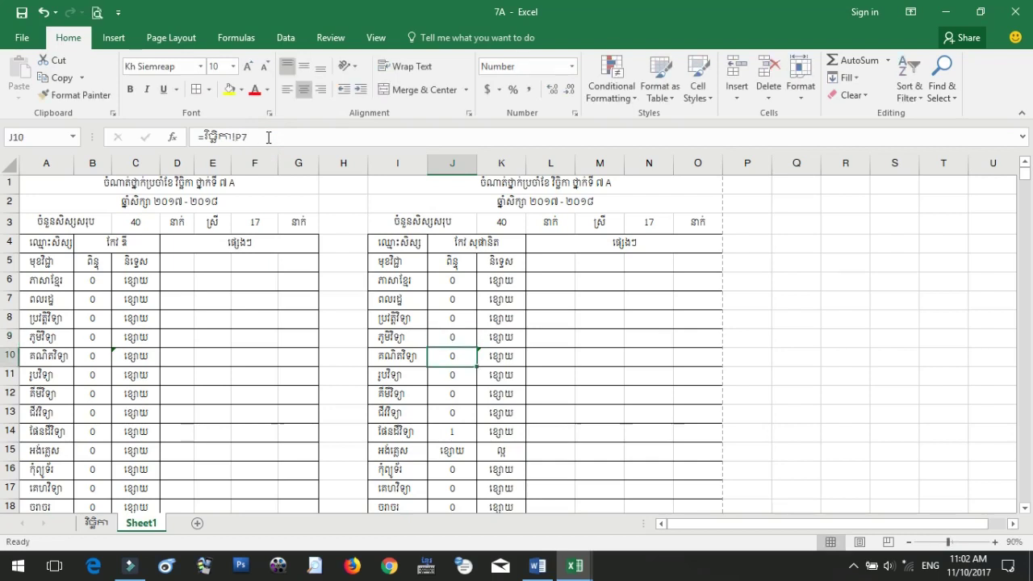
pyautogui.click(269, 138)
pyautogui.press('BackSpace')
pyautogui.press('BackSpace')
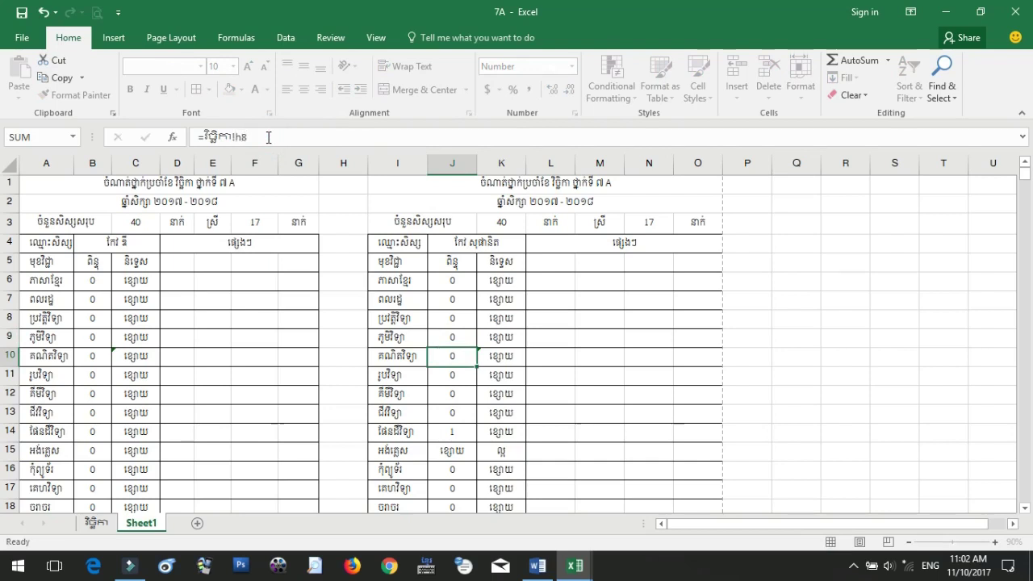
pyautogui.press('Return')
# - Repoint J11 to R7, then J12 and J13 to the following subject columns
pyautogui.click(269, 137)
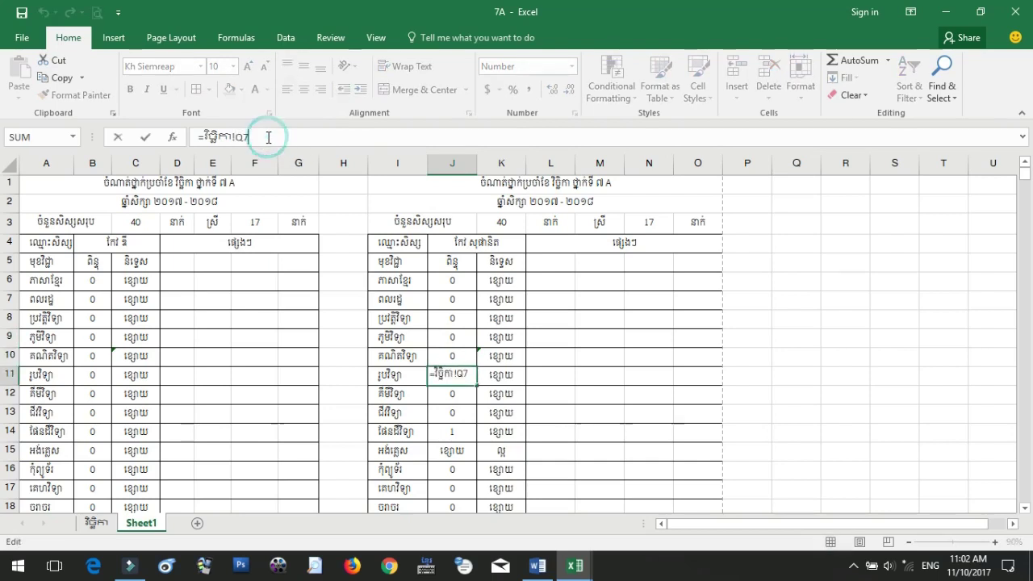
pyautogui.press('BackSpace')
pyautogui.press('BackSpace')
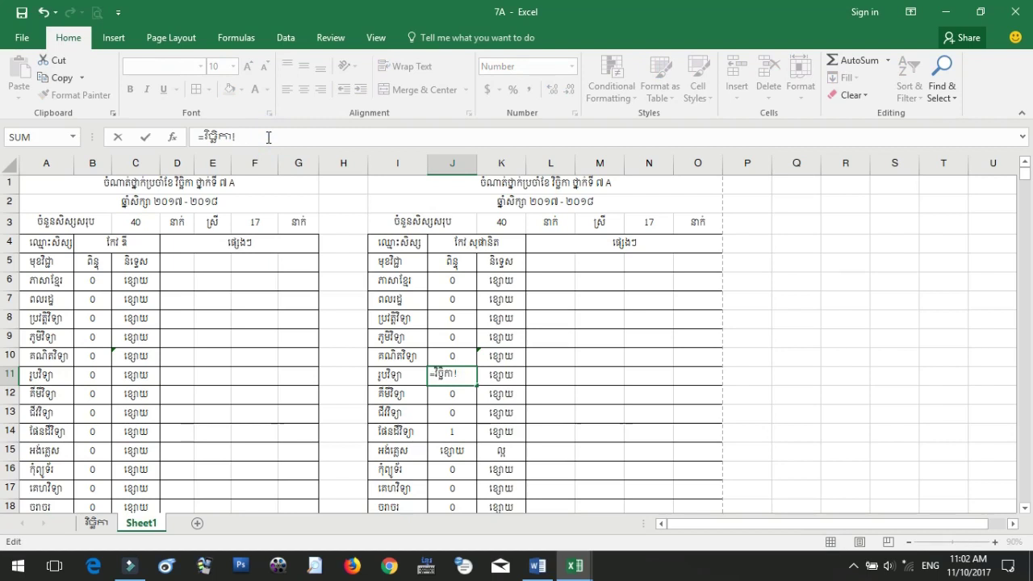
pyautogui.write('i7')
pyautogui.press('Return')
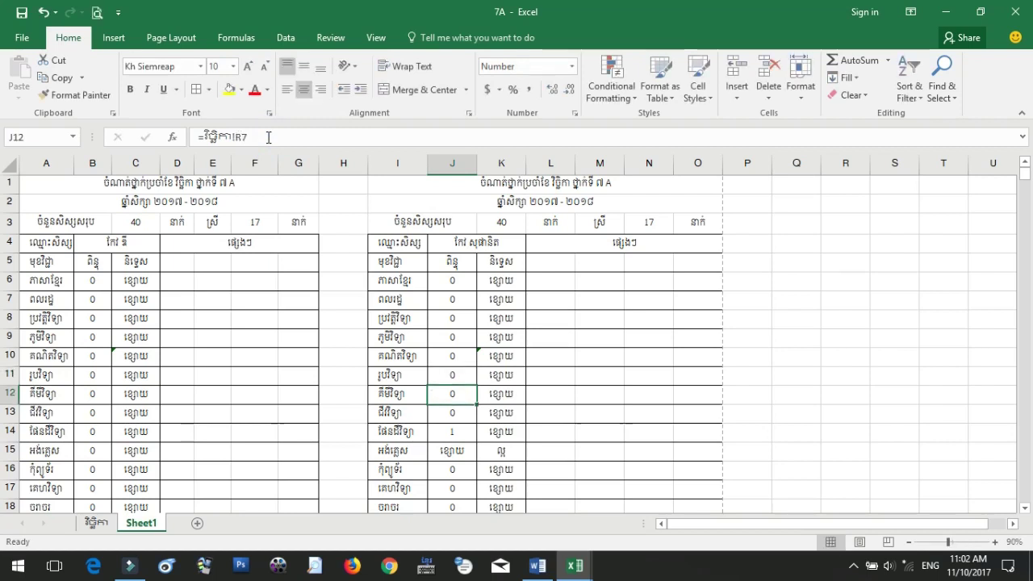
pyautogui.click(268, 137)
pyautogui.press('BackSpace')
pyautogui.press('BackSpace')
pyautogui.write('j8')
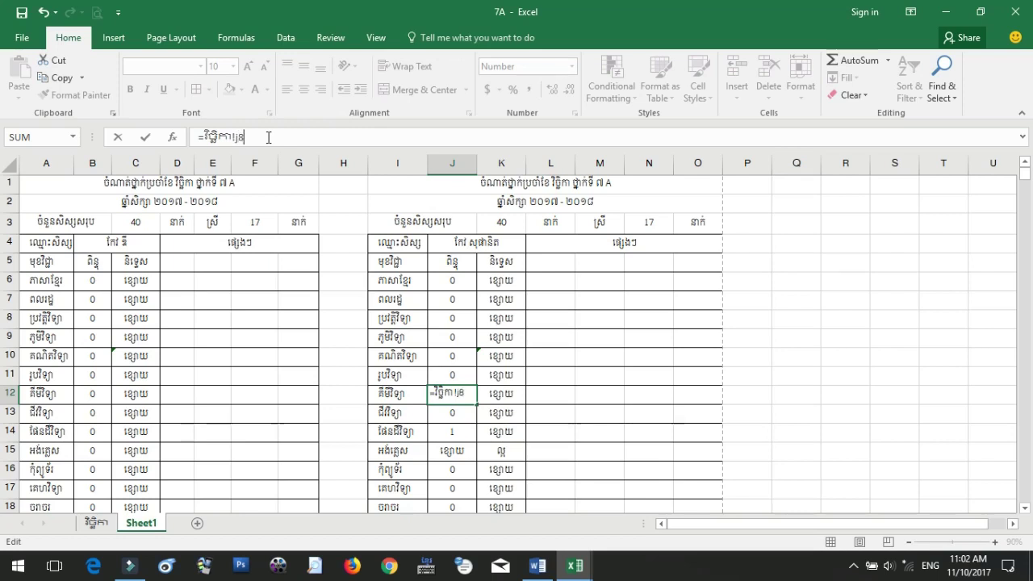
pyautogui.press('Return')
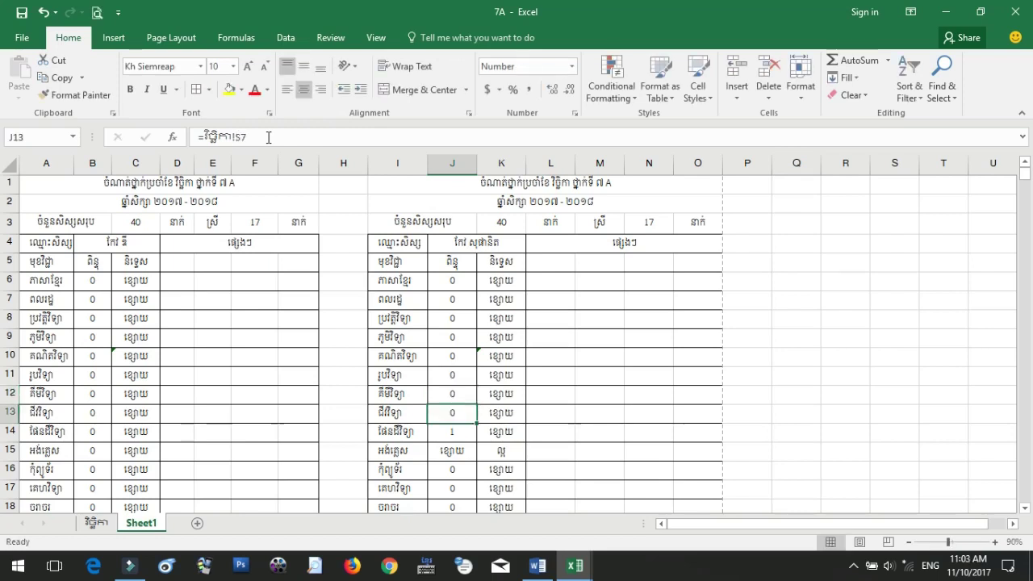
pyautogui.click(268, 137)
pyautogui.press('BackSpace')
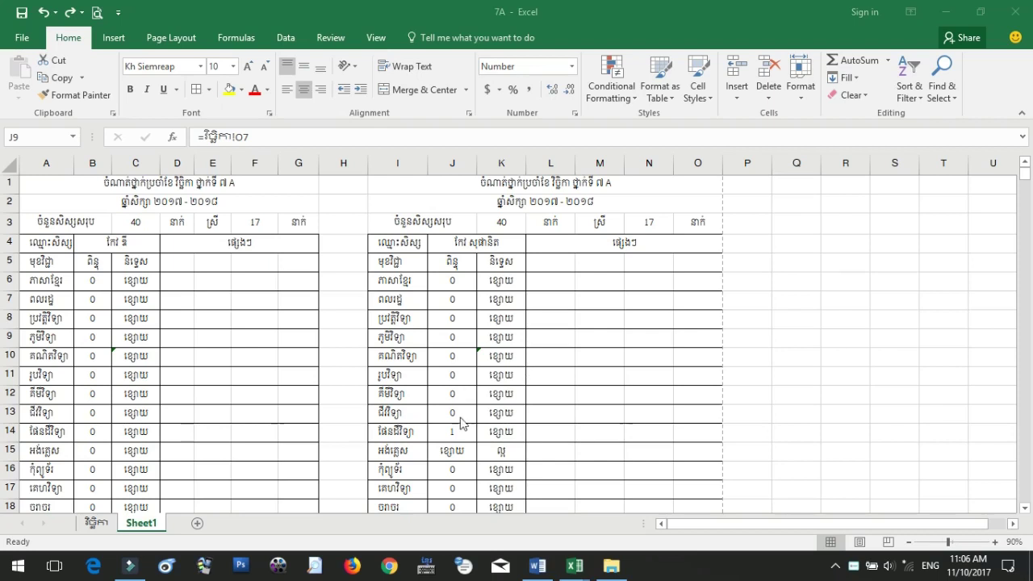
# - Link E20 to the វិច្ឆិកា sheet's U7 so it shows the grade ខ្សោយ
pyautogui.scroll(-1, 426, 405)
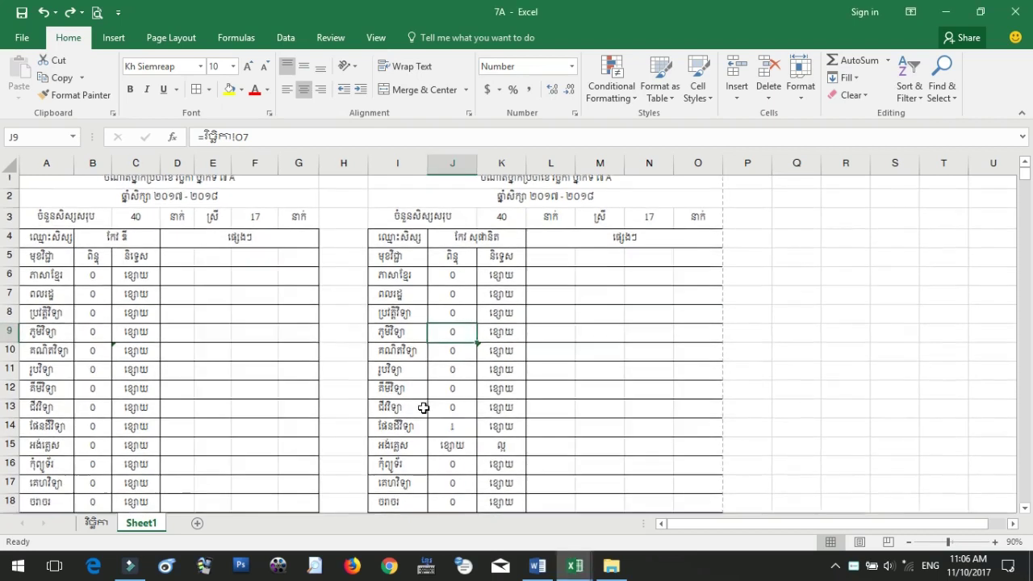
pyautogui.scroll(-2, 423, 408)
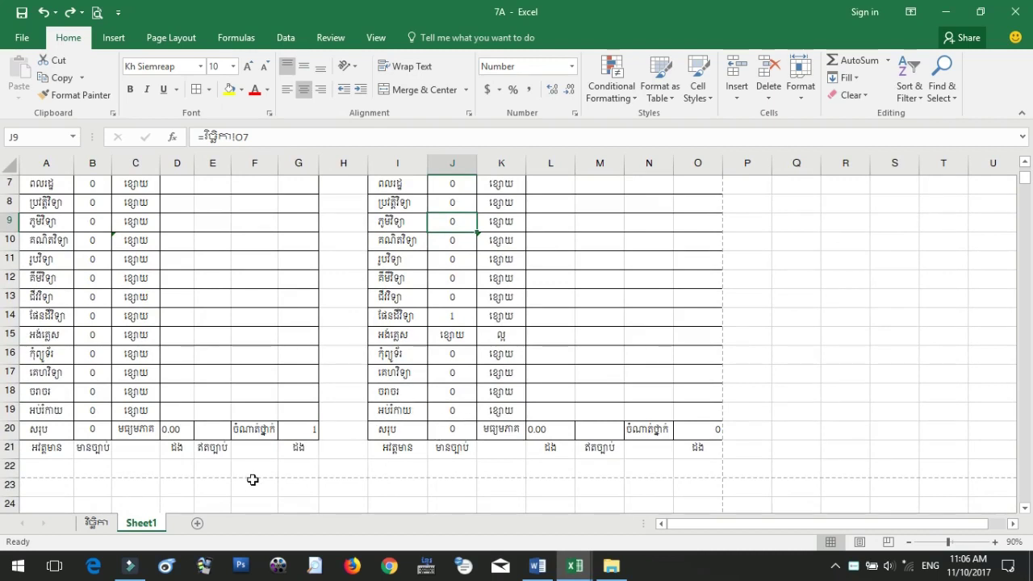
pyautogui.click(213, 431)
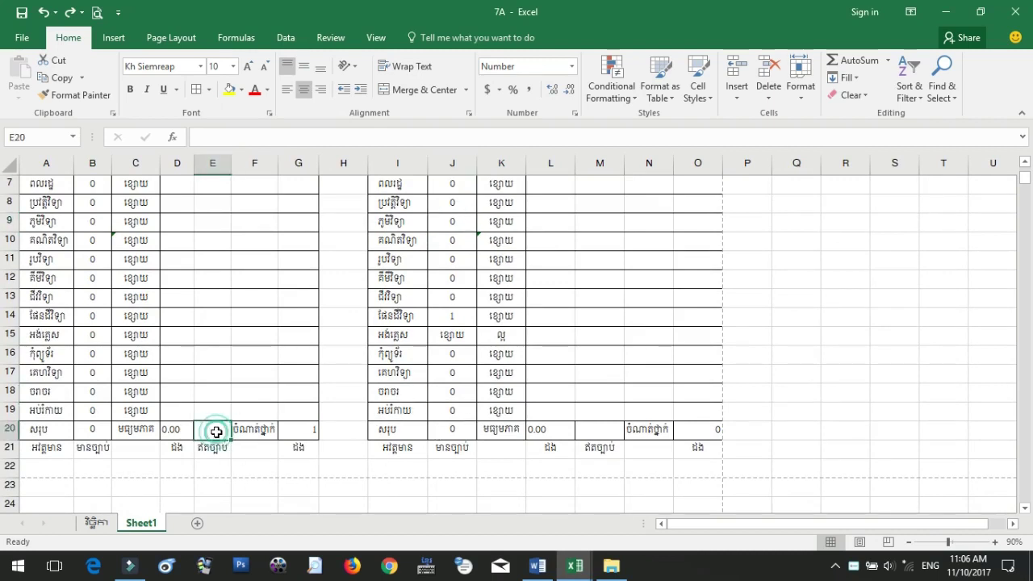
pyautogui.write('=')
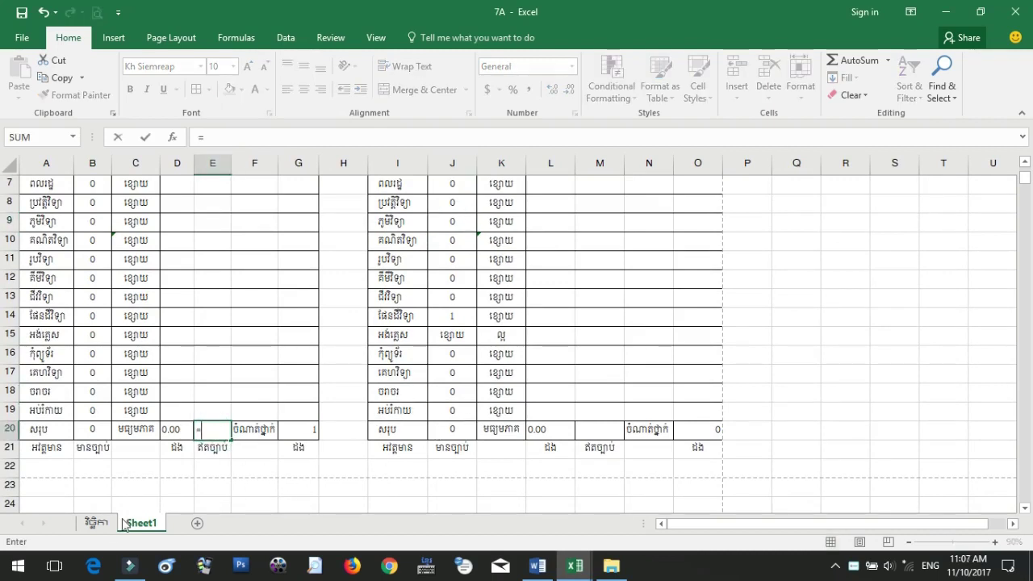
pyautogui.click(94, 523)
pyautogui.click(582, 347)
pyautogui.press('Return')
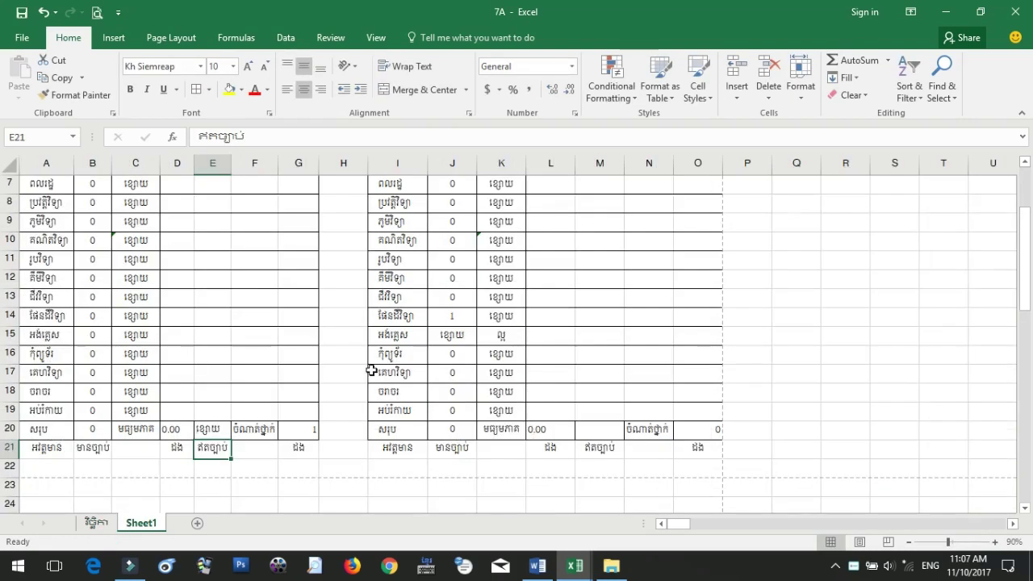
pyautogui.click(97, 523)
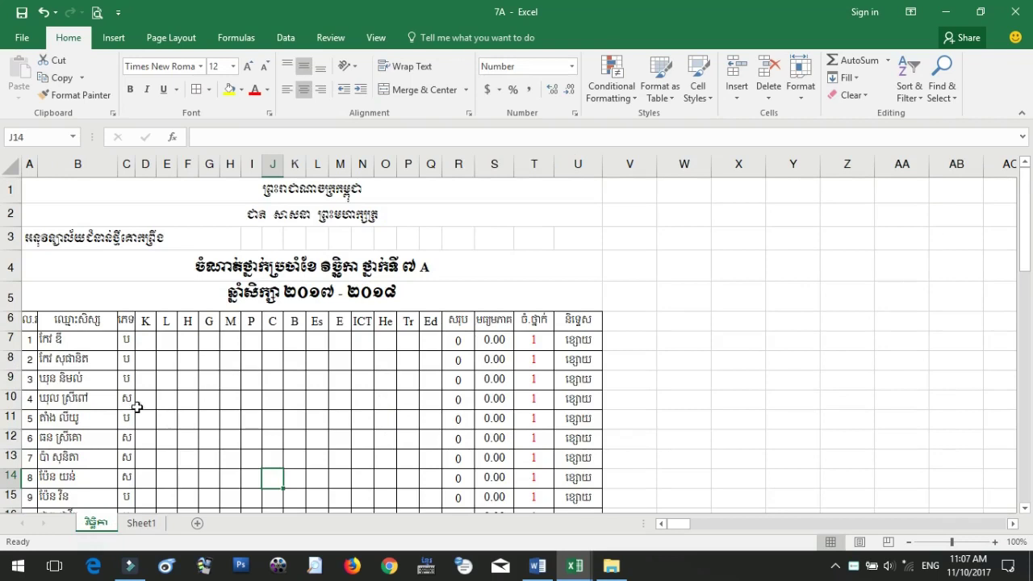
# - Scroll through the វិច្ឆិកា student table from L13, then look at Sheet1
pyautogui.click(316, 455)
pyautogui.scroll(-9, 316, 454)
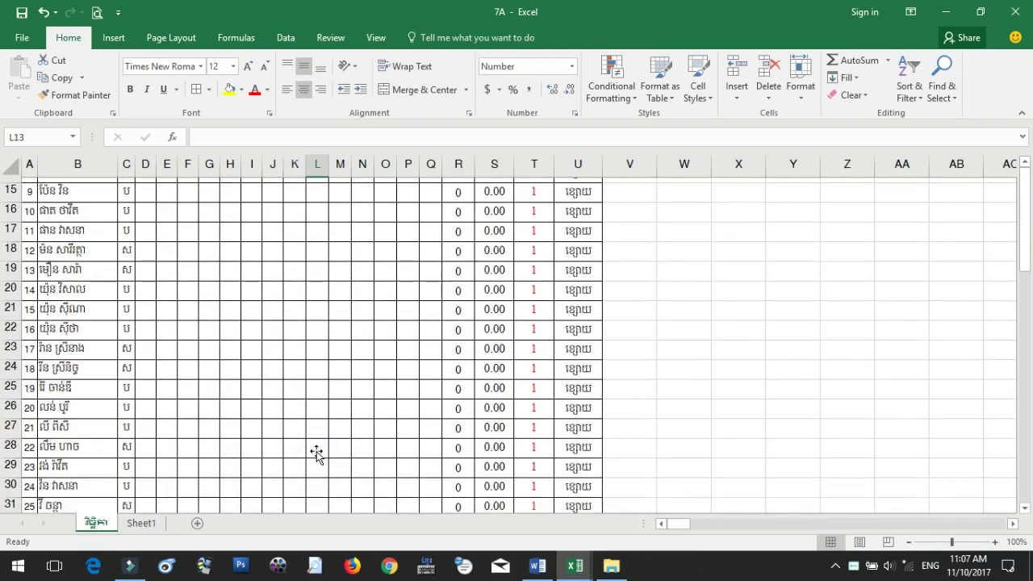
pyautogui.scroll(-2, 316, 452)
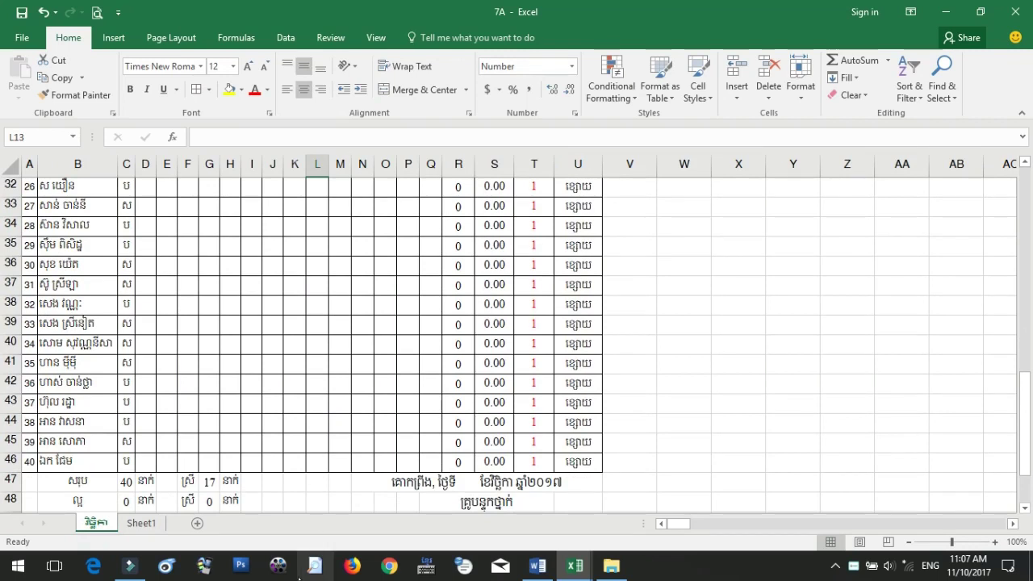
pyautogui.scroll(3, 253, 365)
pyautogui.scroll(6, 253, 365)
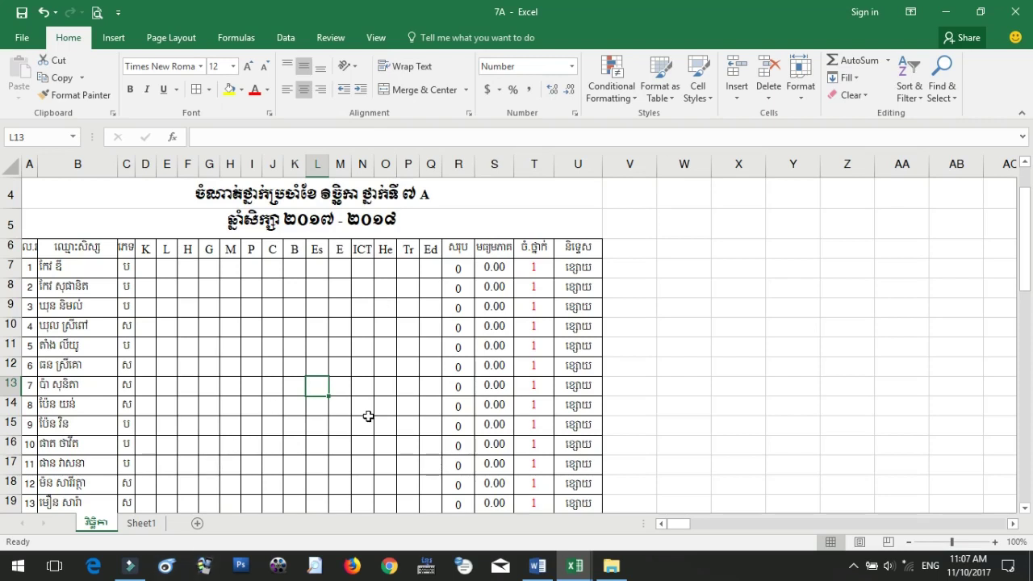
pyautogui.click(141, 523)
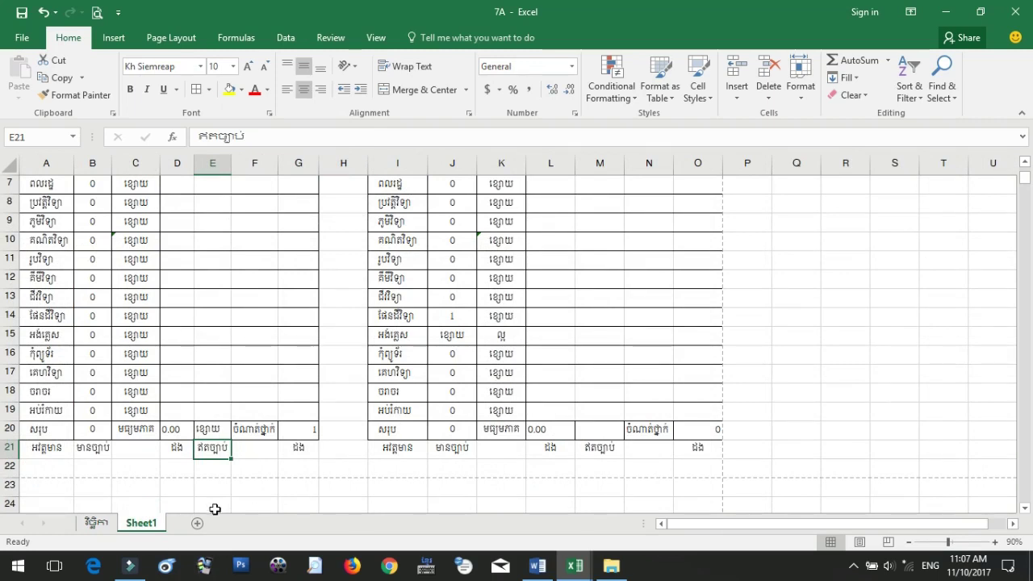
# - Review the lower វិច្ឆិកា table again, then return to Sheet1 scrolled to the top
pyautogui.click(96, 523)
pyautogui.scroll(-1, 313, 429)
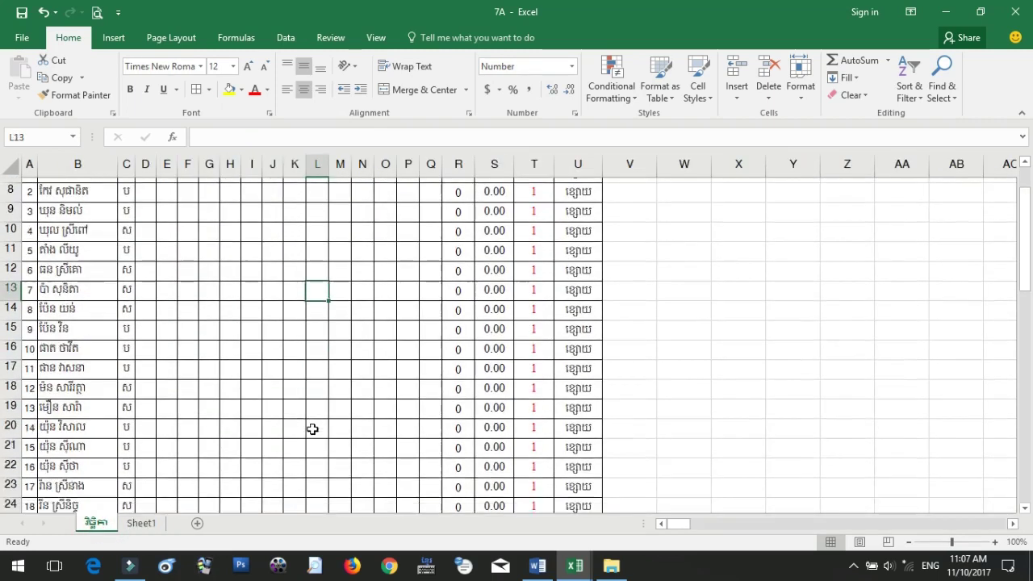
pyautogui.scroll(-2, 312, 429)
pyautogui.scroll(-3, 313, 429)
pyautogui.scroll(-3, 313, 430)
pyautogui.scroll(-2, 312, 429)
pyautogui.click(136, 524)
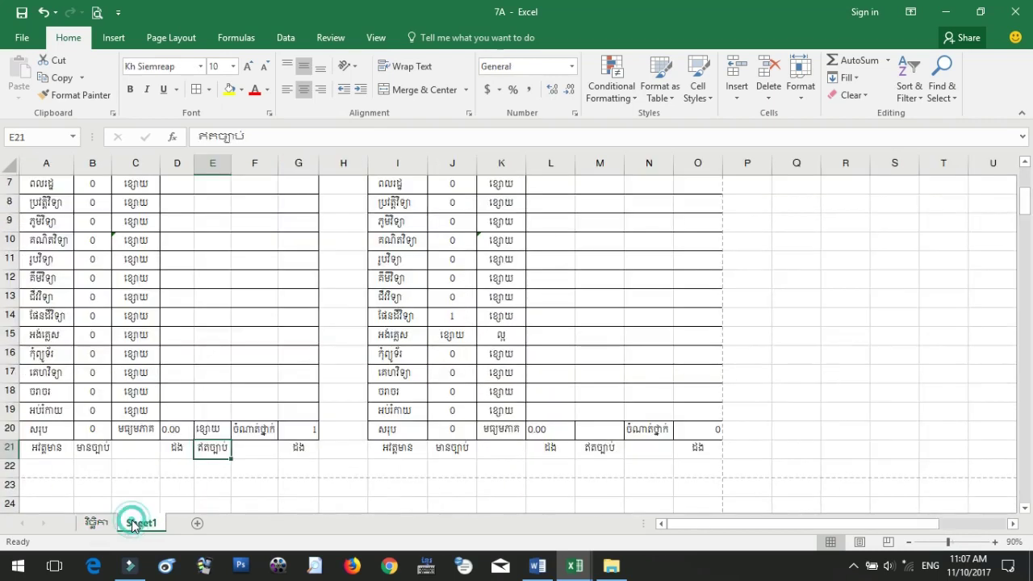
pyautogui.scroll(2, 387, 402)
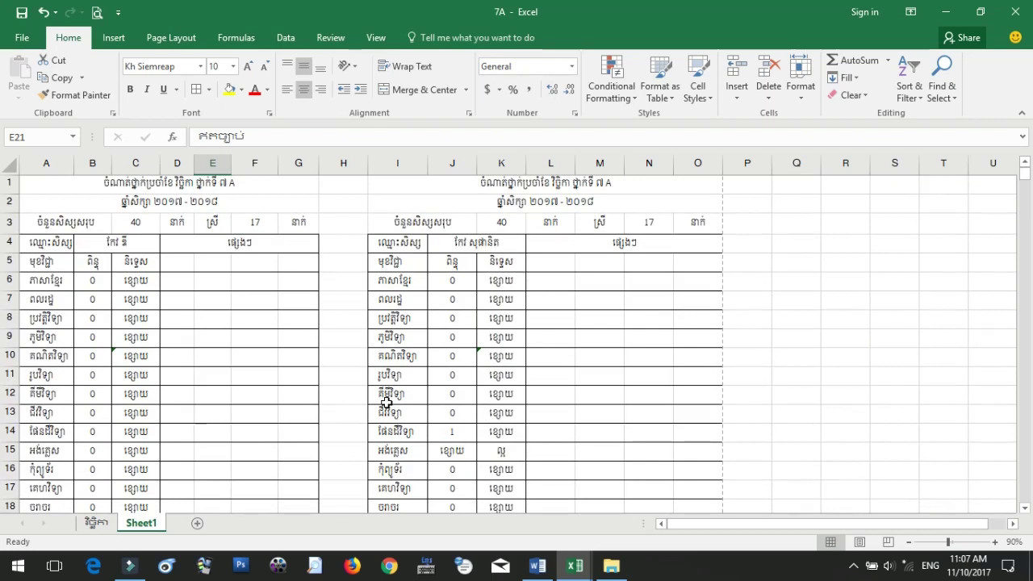